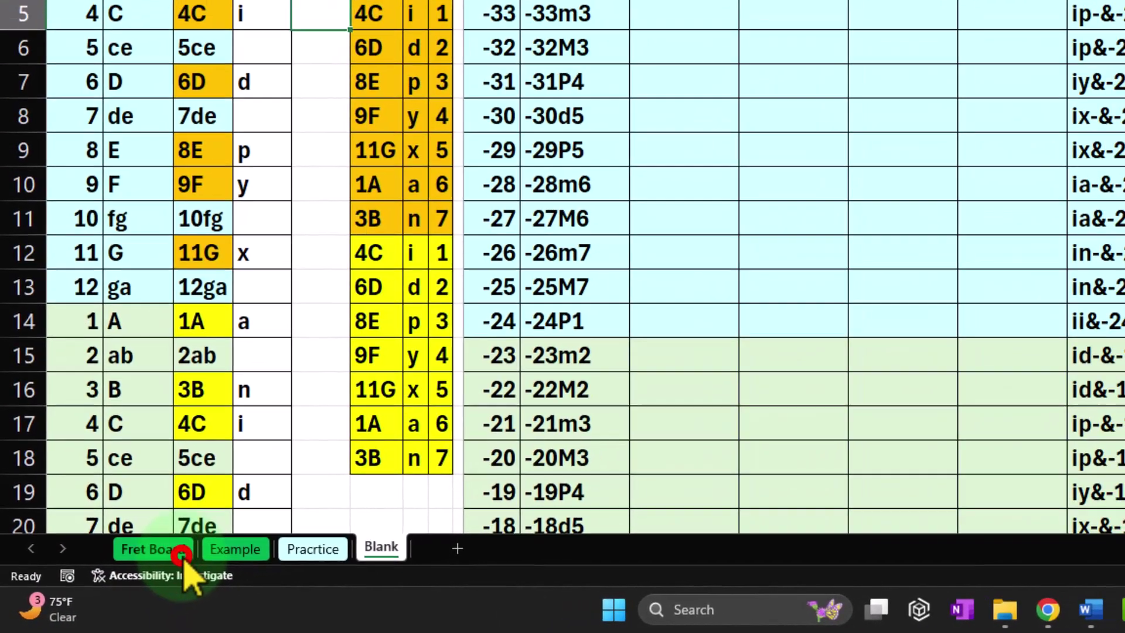
Review the Fret Board, Example, Pracrtice and Blank worksheets, and highlight the empty range E20:F23 on Blank.
{"action": "left_click", "coordinate": [157, 560]}
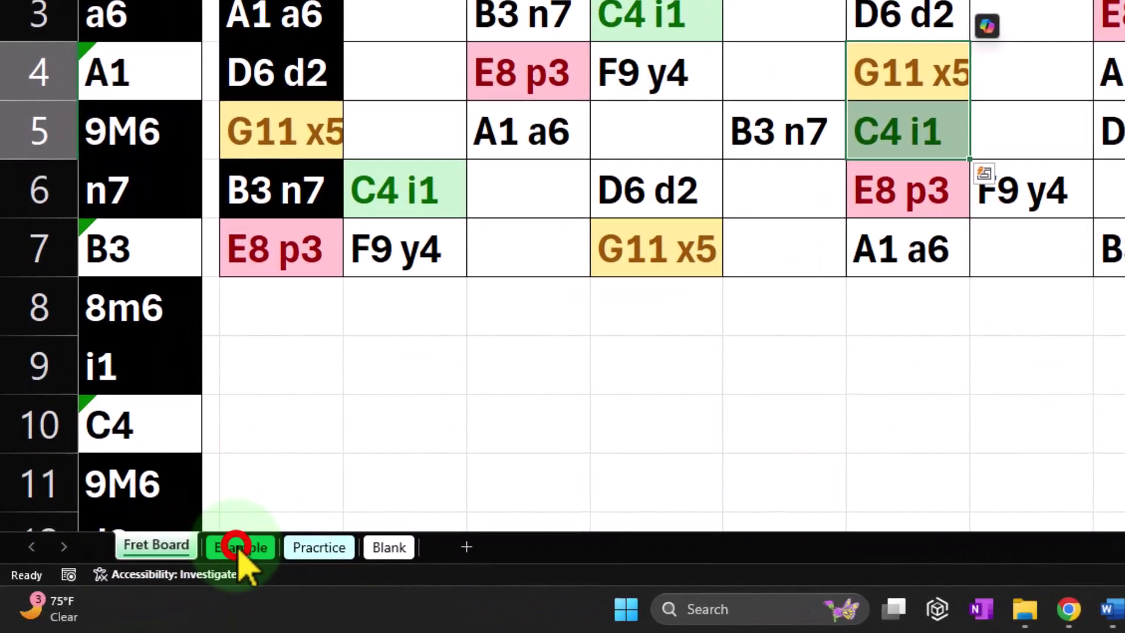
{"action": "left_click", "coordinate": [141, 582]}
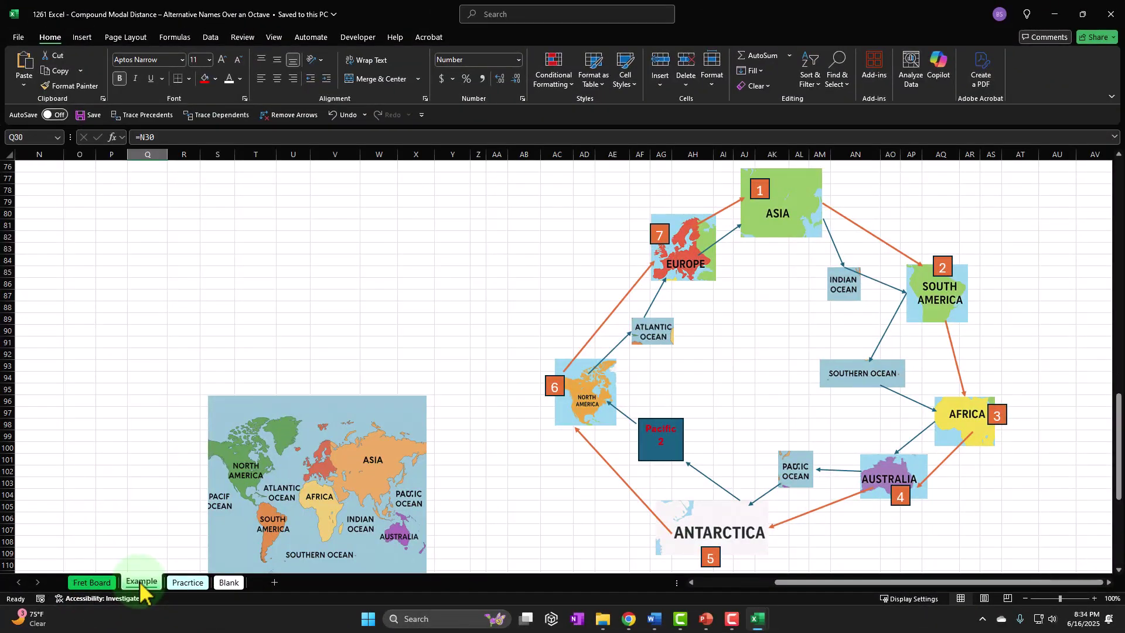
{"action": "scroll", "coordinate": [181, 440], "scroll_direction": "up", "scroll_amount": 6}
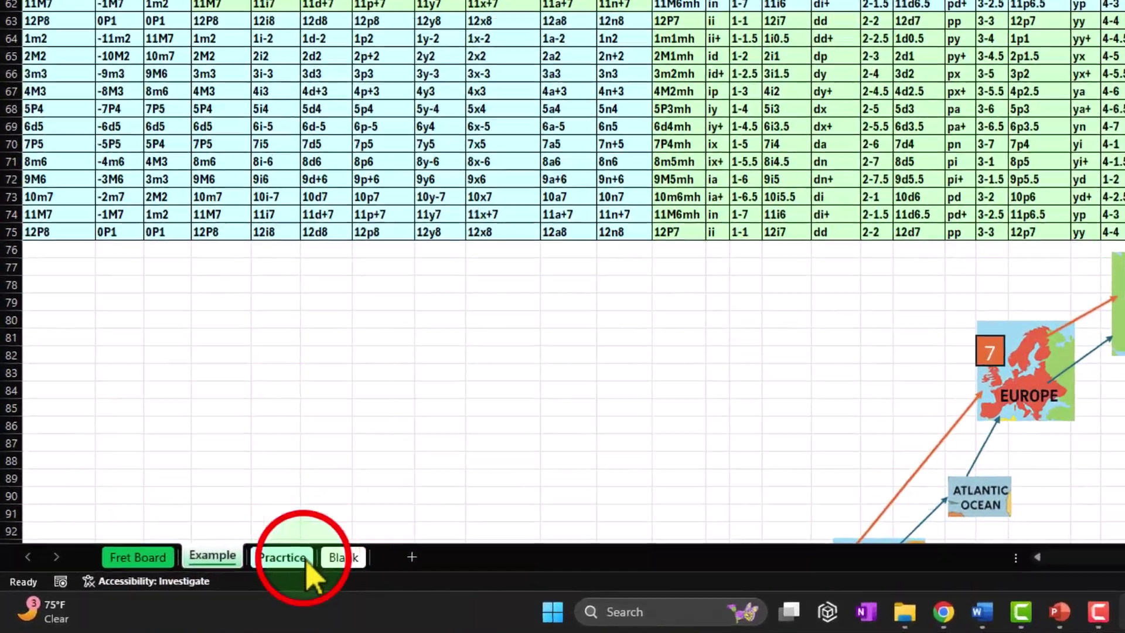
{"action": "left_click", "coordinate": [304, 558]}
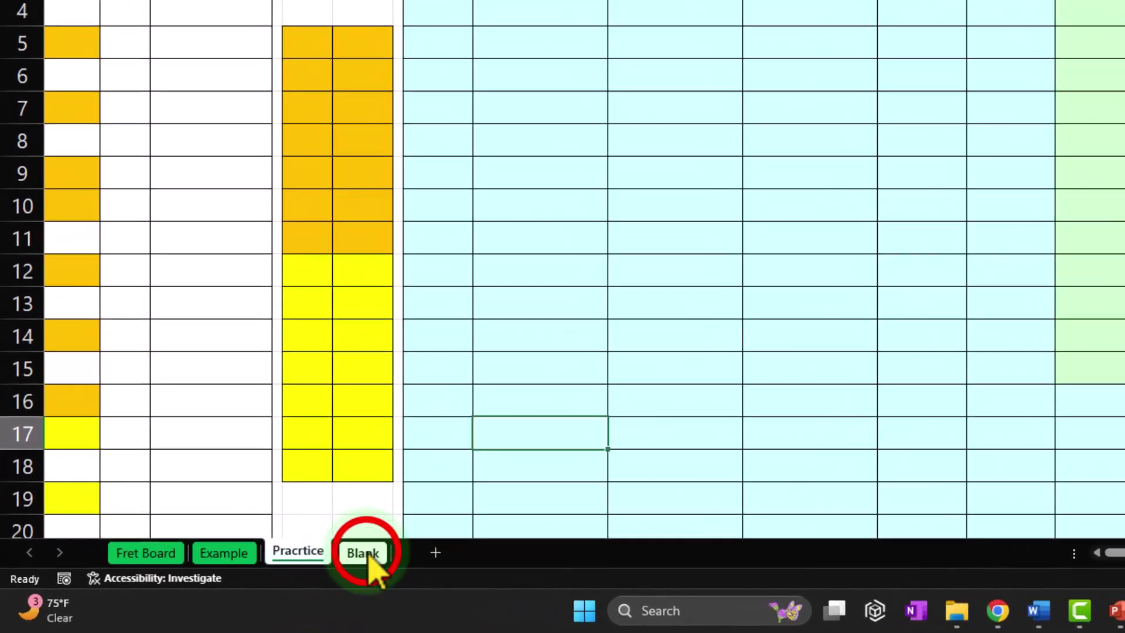
{"action": "left_click", "coordinate": [229, 582]}
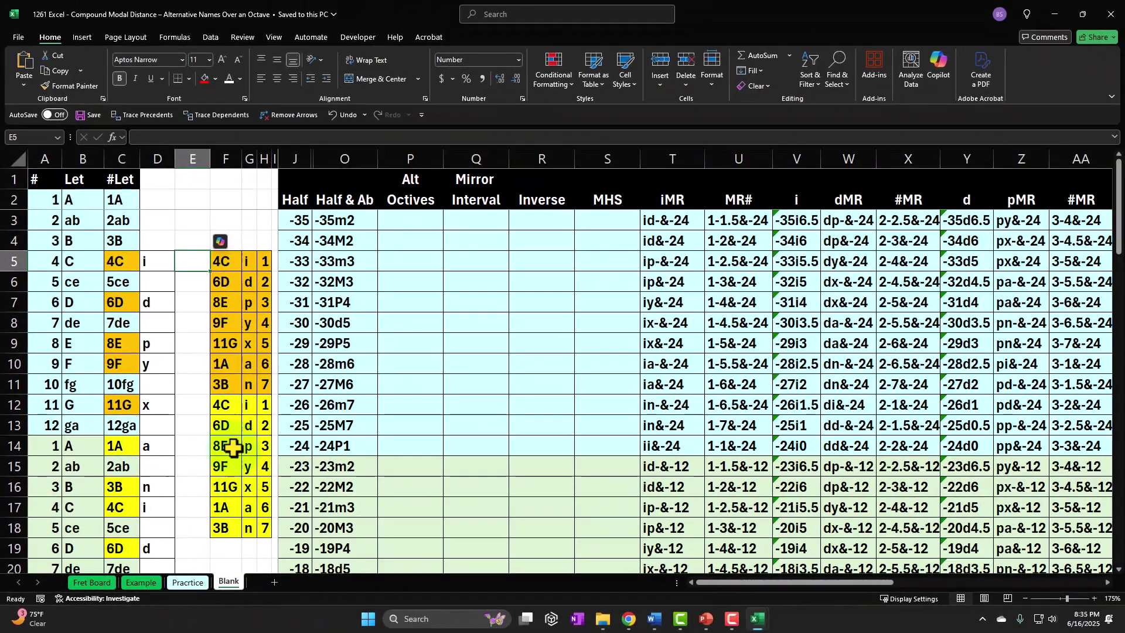
{"action": "scroll", "coordinate": [233, 447], "scroll_direction": "down", "scroll_amount": 3}
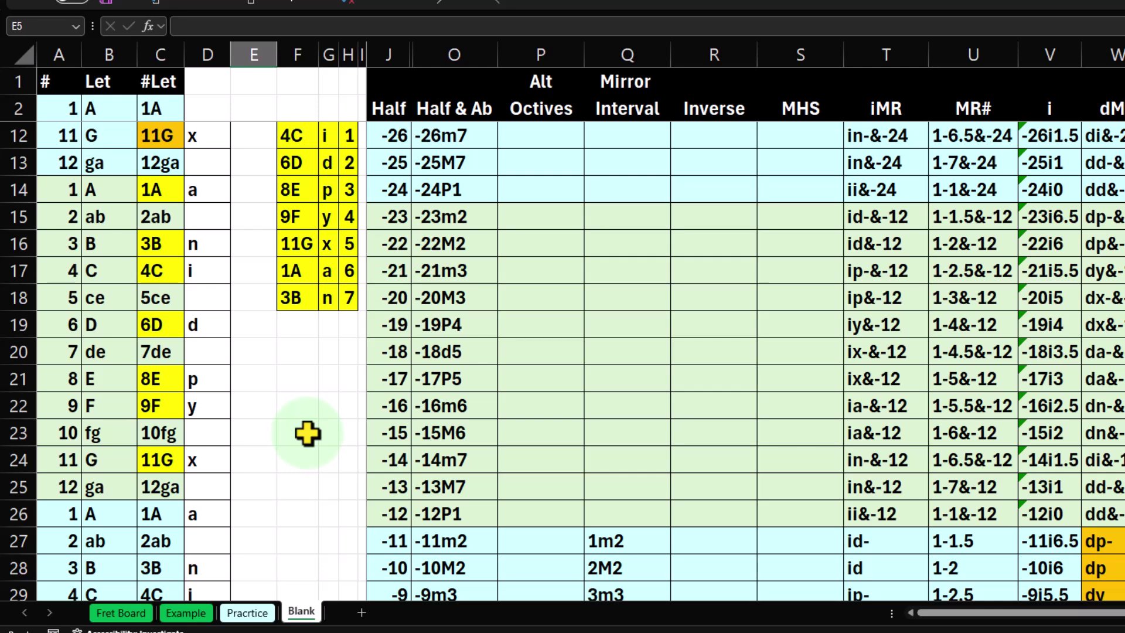
{"action": "left_click", "coordinate": [250, 359]}
{"action": "left_click_drag", "start_coordinate": [250, 359], "coordinate": [284, 422]}
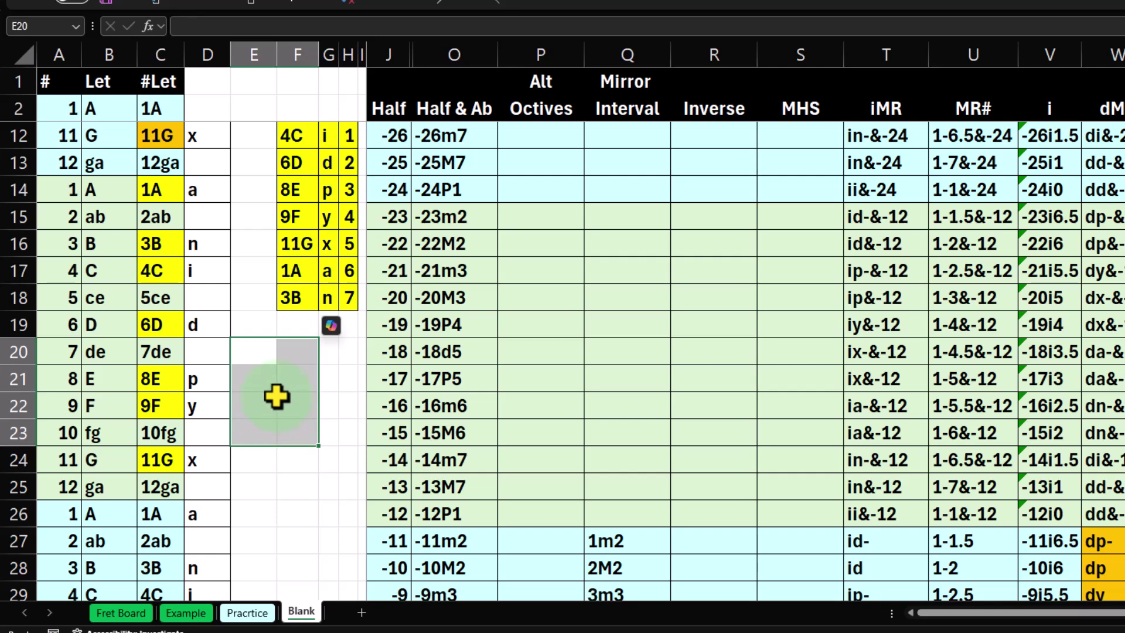
{"action": "scroll", "coordinate": [276, 397], "scroll_direction": "up", "scroll_amount": 3}
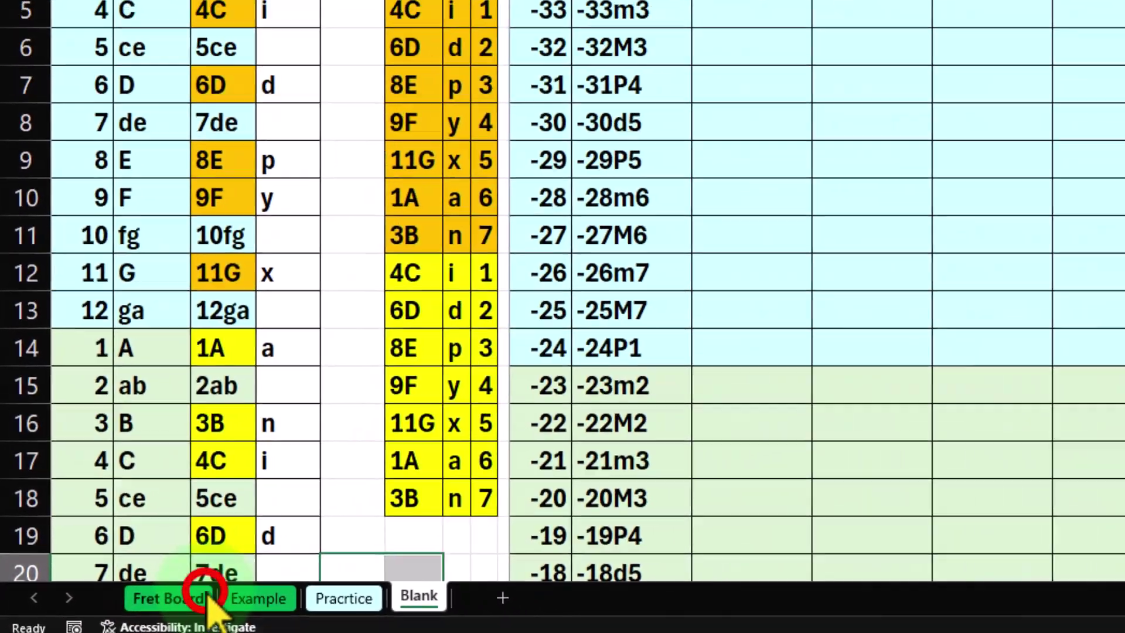
On the Fret Board sheet, examine the note layout across frets 0 to 12 in HL1:HX7.
{"action": "left_click", "coordinate": [205, 592]}
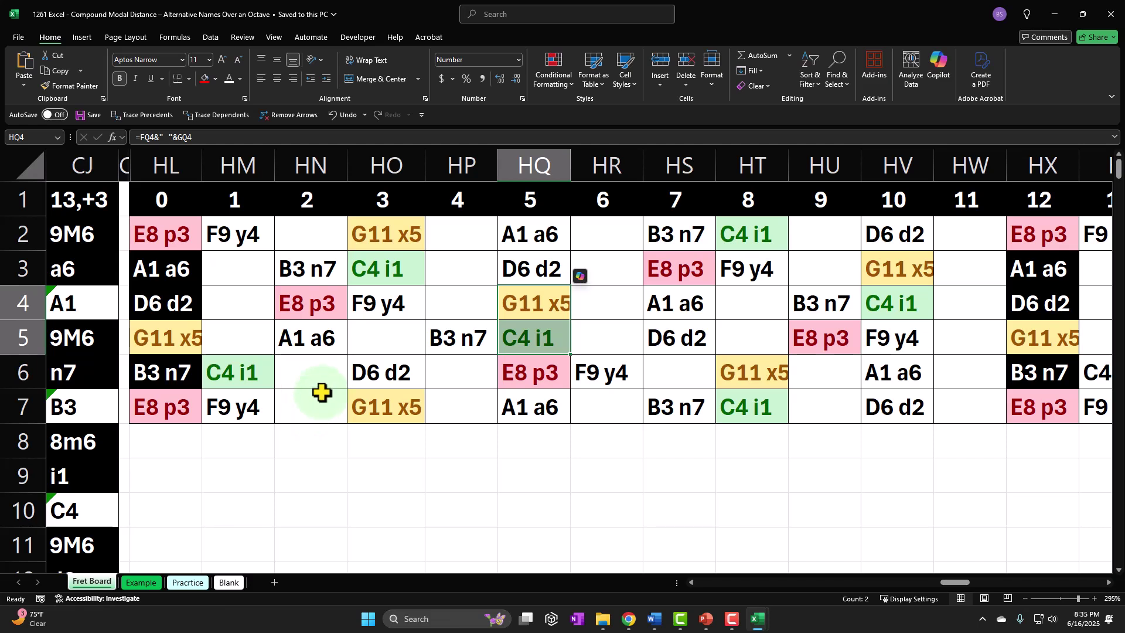
{"action": "left_click", "coordinate": [172, 227]}
{"action": "left_click_drag", "start_coordinate": [172, 226], "coordinate": [1015, 404]}
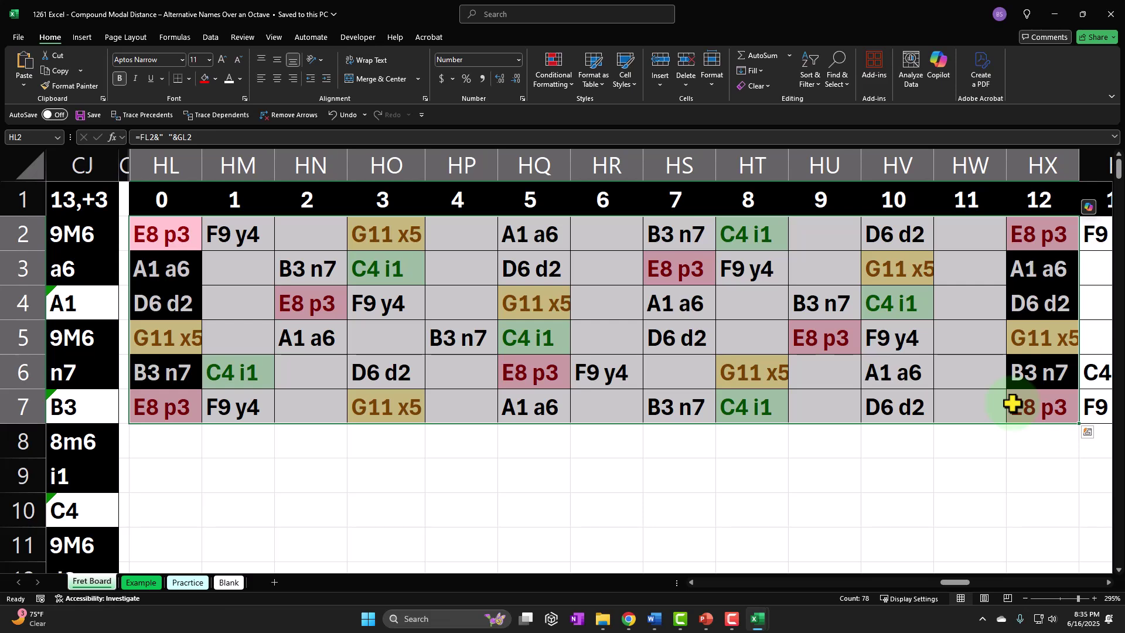
{"action": "left_click_drag", "start_coordinate": [463, 250], "coordinate": [465, 289]}
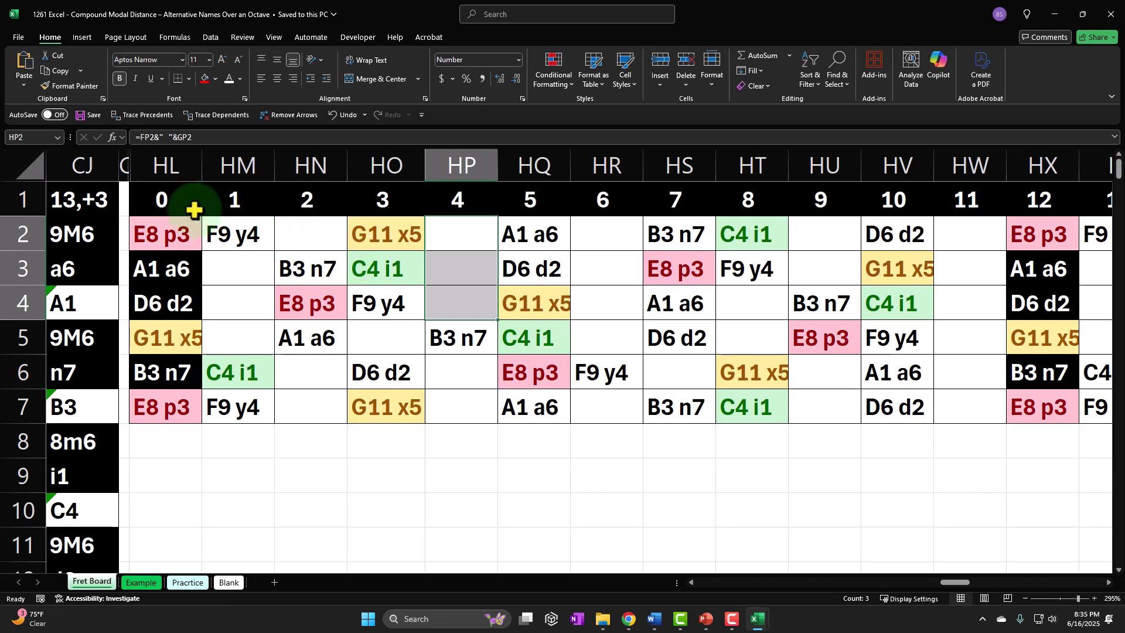
{"action": "left_click_drag", "start_coordinate": [170, 200], "coordinate": [1013, 410]}
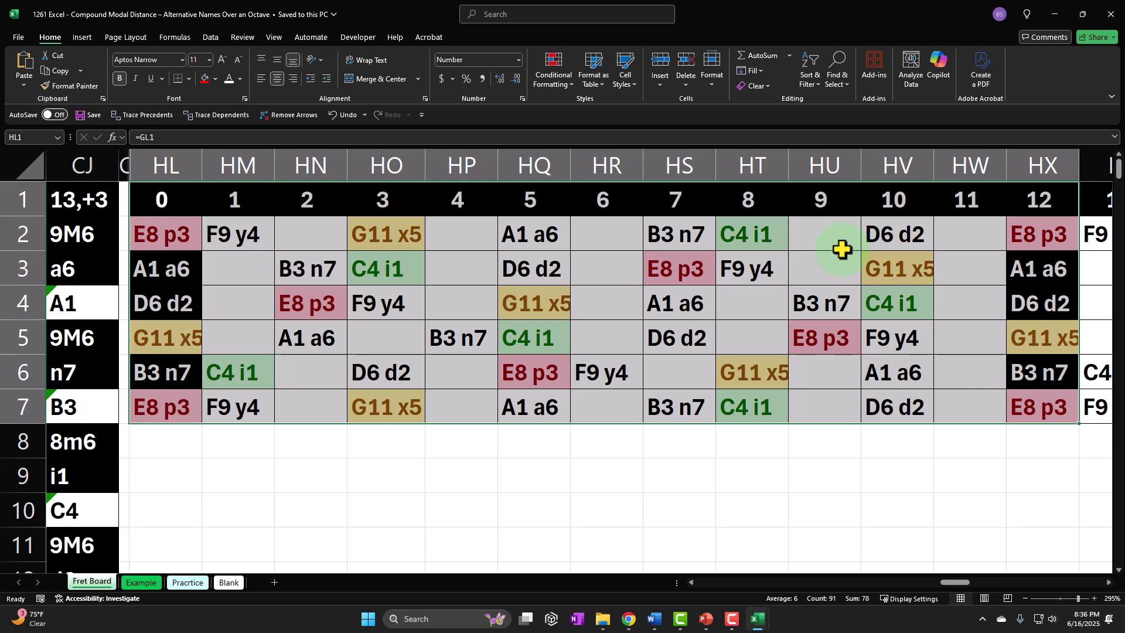
{"action": "left_click", "coordinate": [749, 236]}
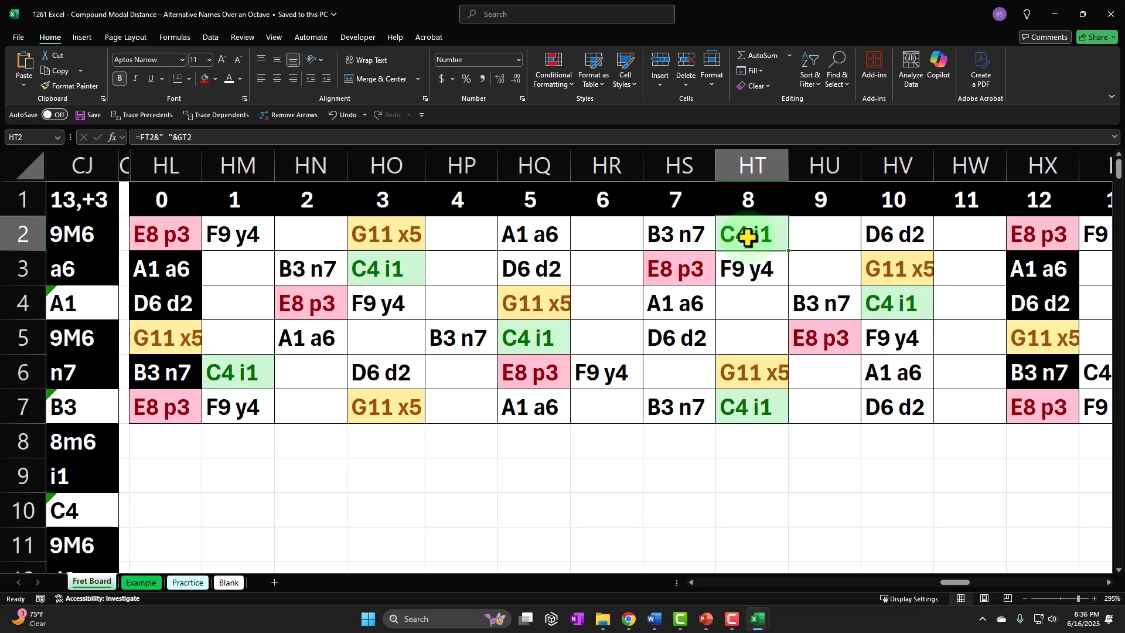
{"action": "left_click", "coordinate": [805, 233]}
{"action": "left_click_drag", "start_coordinate": [184, 240], "coordinate": [871, 389]}
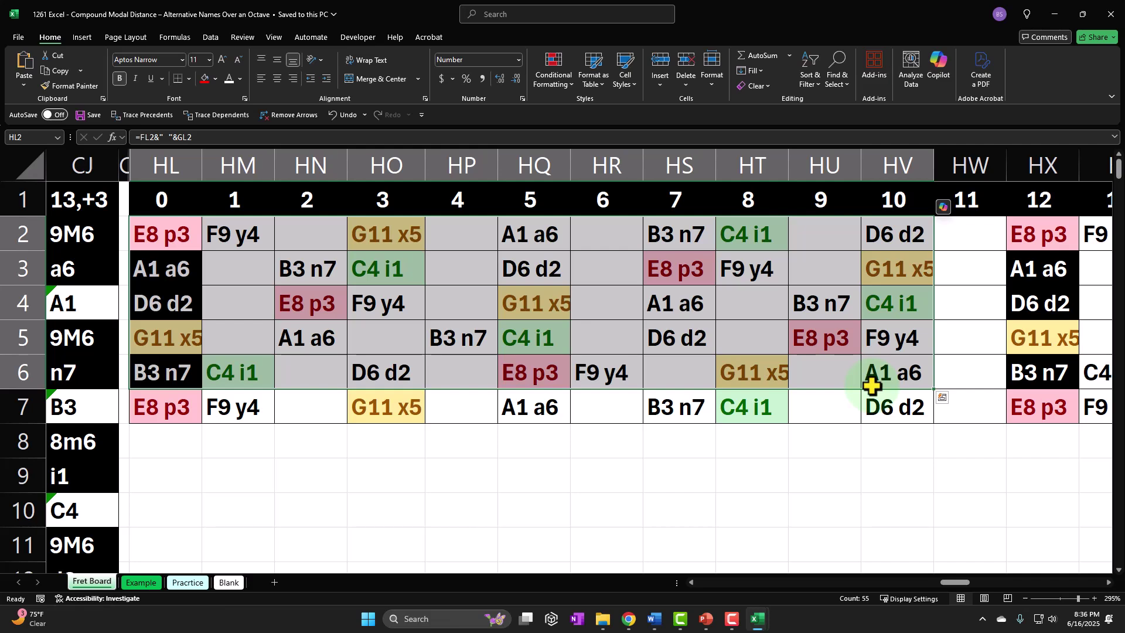
Compare note positions on the fretboard, including G11 x5 in HQ4 against B3 n7 in HU4.
{"action": "left_click", "coordinate": [746, 242]}
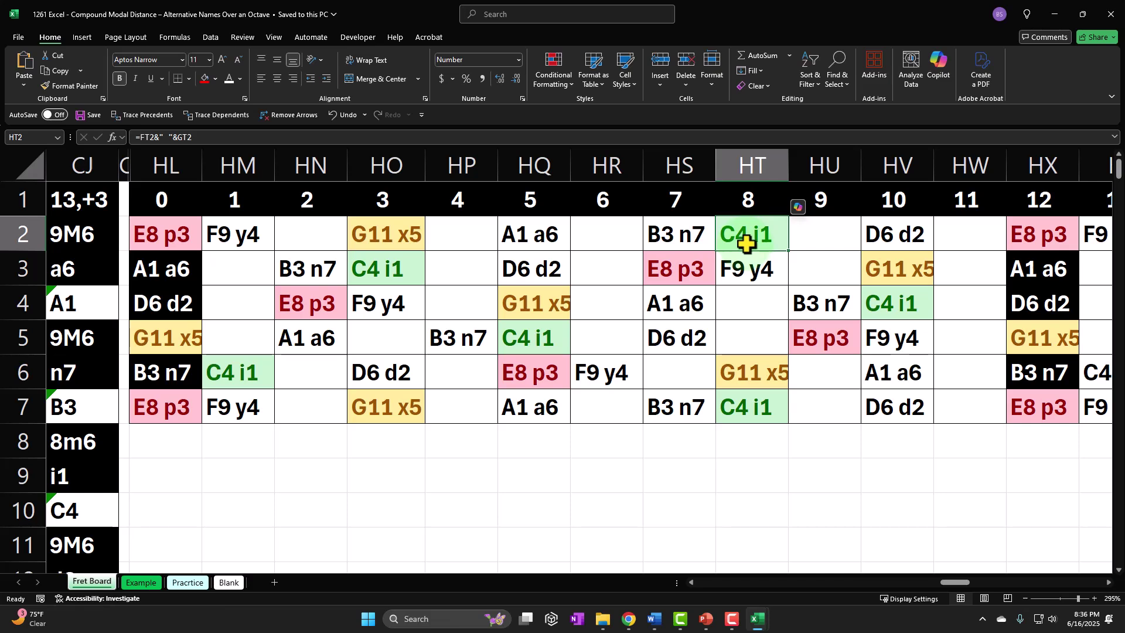
{"action": "left_click", "coordinate": [680, 264]}
{"action": "left_click", "coordinate": [556, 294]}
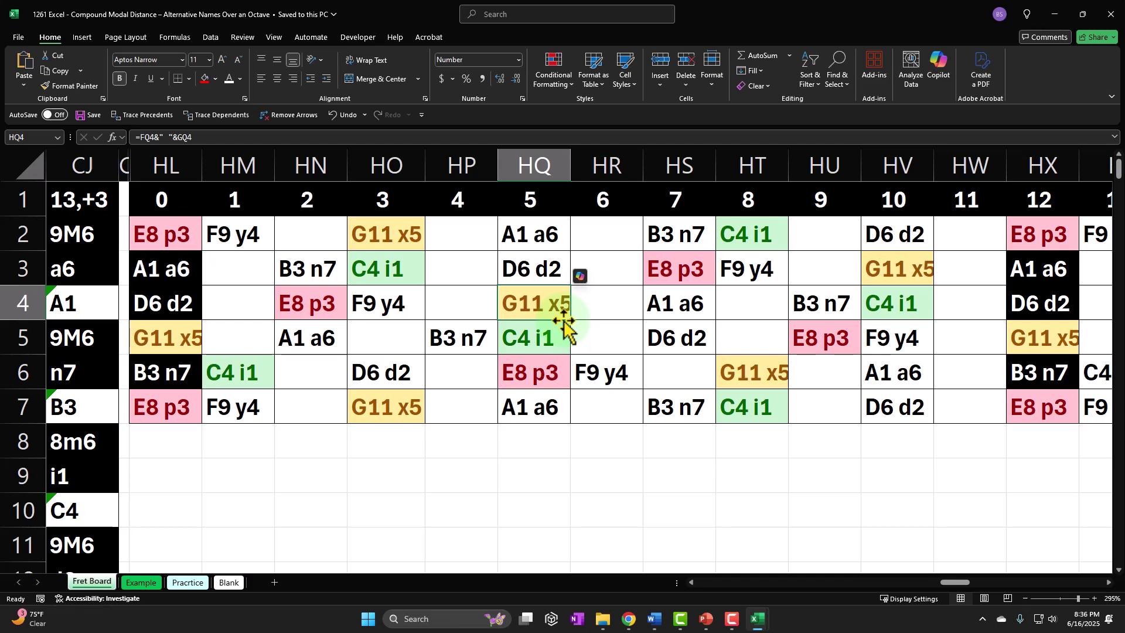
{"action": "left_click", "coordinate": [824, 305], "text": "ctrl"}
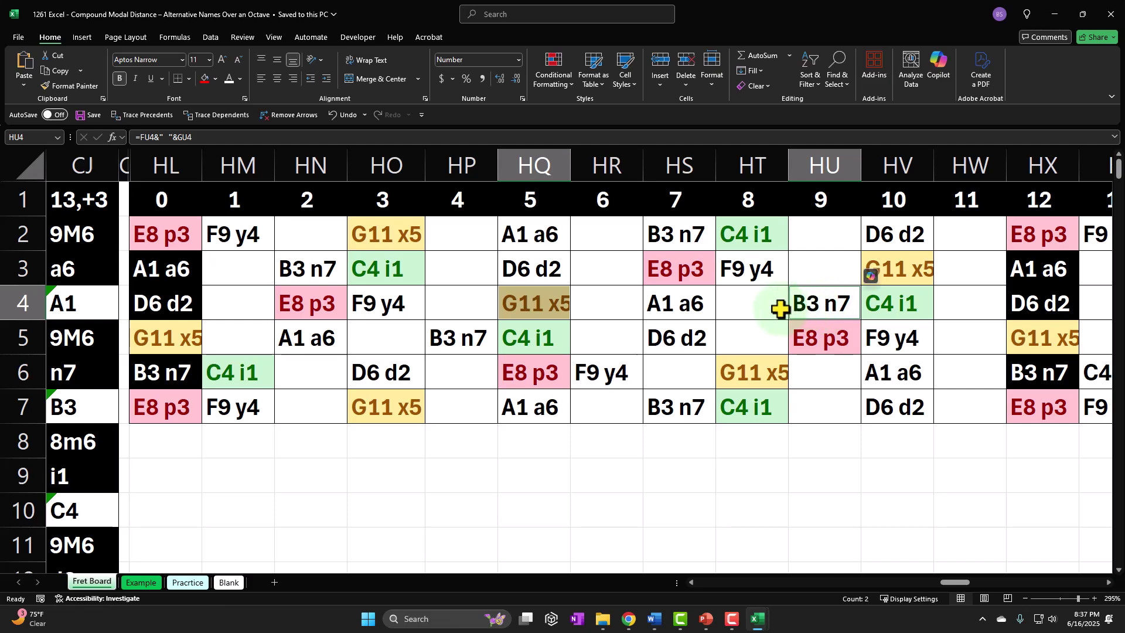
{"action": "left_click", "coordinate": [551, 310]}
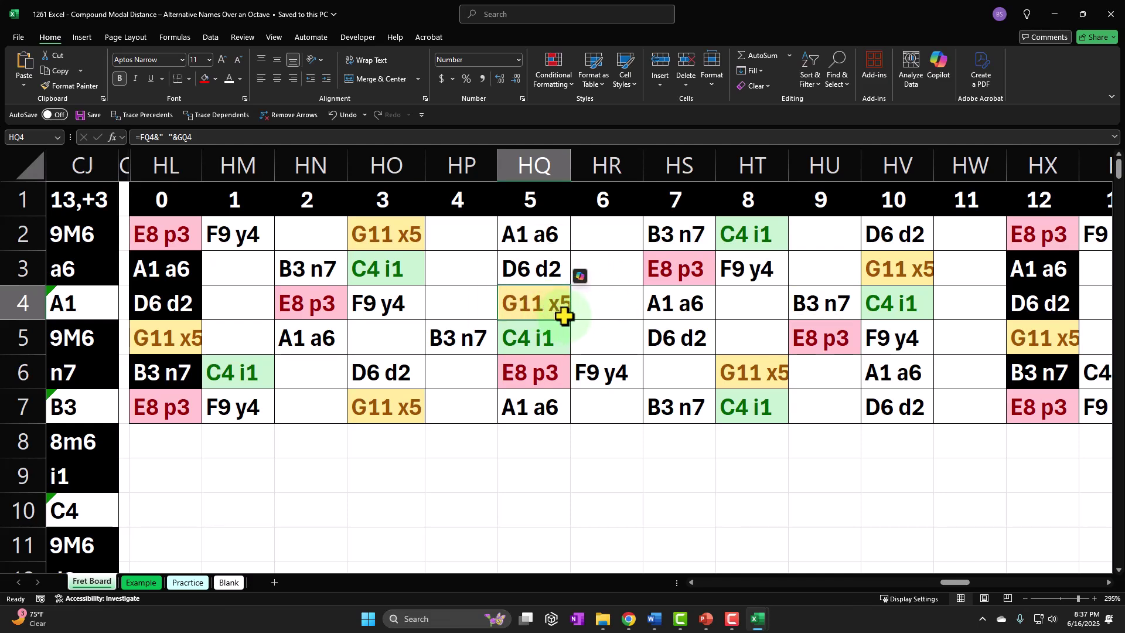
{"action": "left_click", "coordinate": [675, 302]}
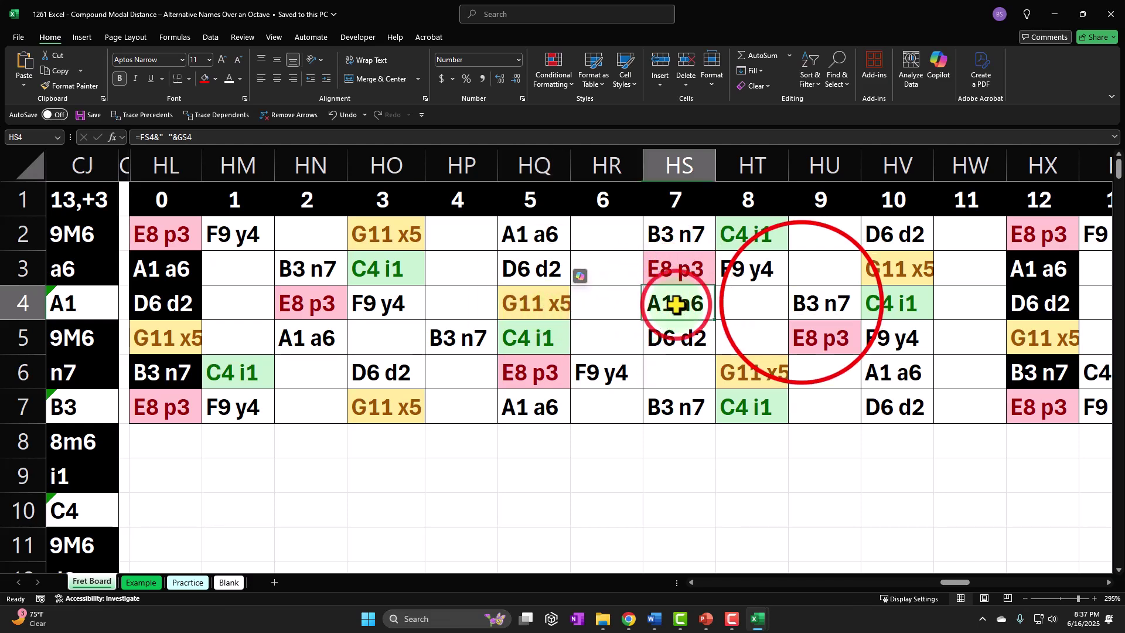
{"action": "left_click", "coordinate": [791, 303], "text": "ctrl"}
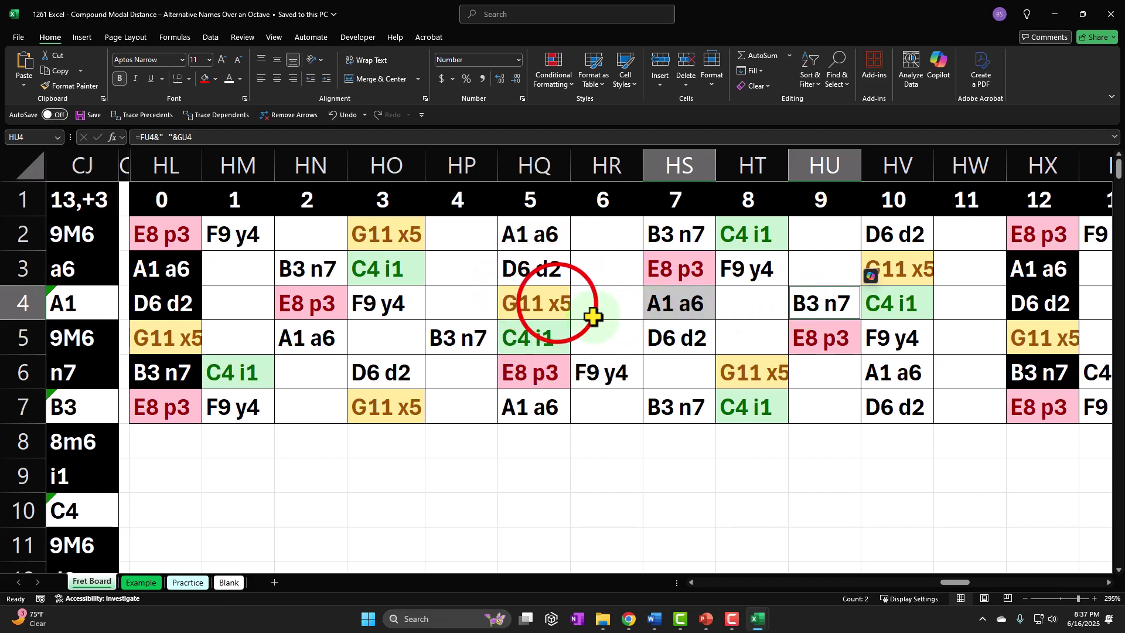
{"action": "left_click", "coordinate": [557, 303]}
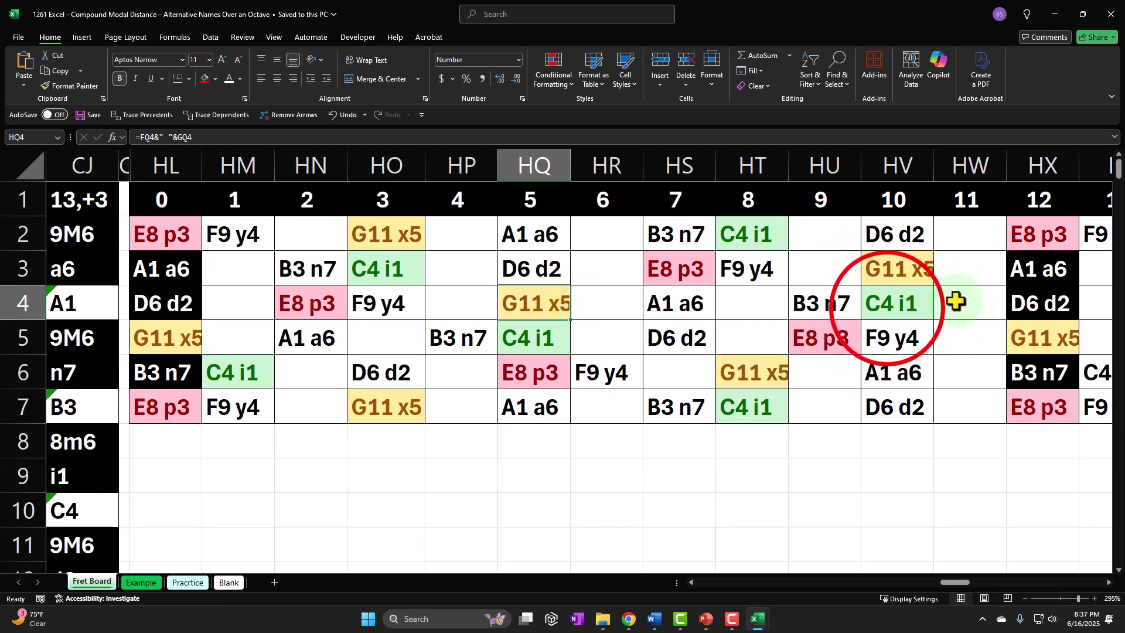
{"action": "left_click", "coordinate": [886, 306]}
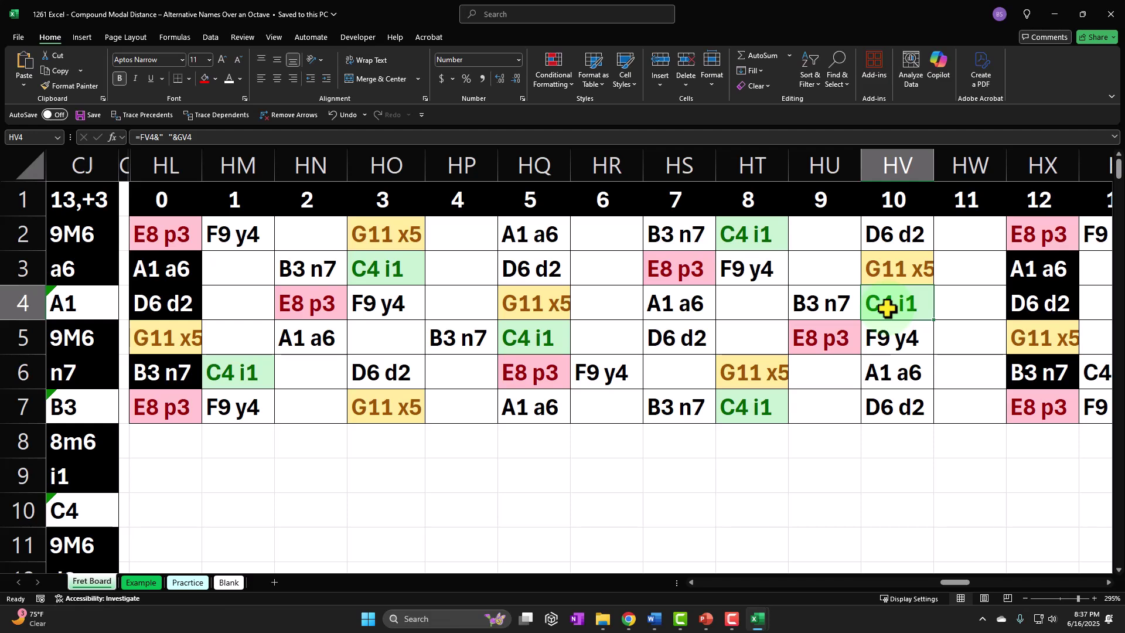
{"action": "left_click", "coordinate": [536, 306]}
{"action": "left_click", "coordinate": [828, 307], "text": "ctrl"}
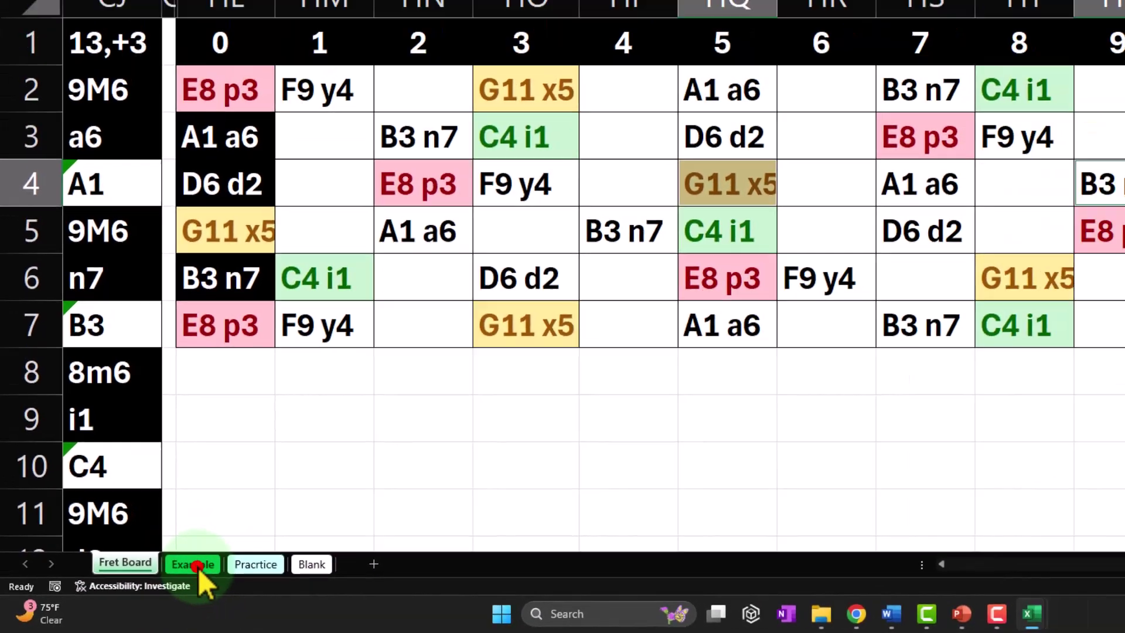
On the Example sheet, examine the continent and ocean circle diagram, the world map and the matching fretboard picture.
{"action": "left_click", "coordinate": [141, 582]}
{"action": "scroll", "coordinate": [377, 396], "scroll_direction": "down", "scroll_amount": 12}
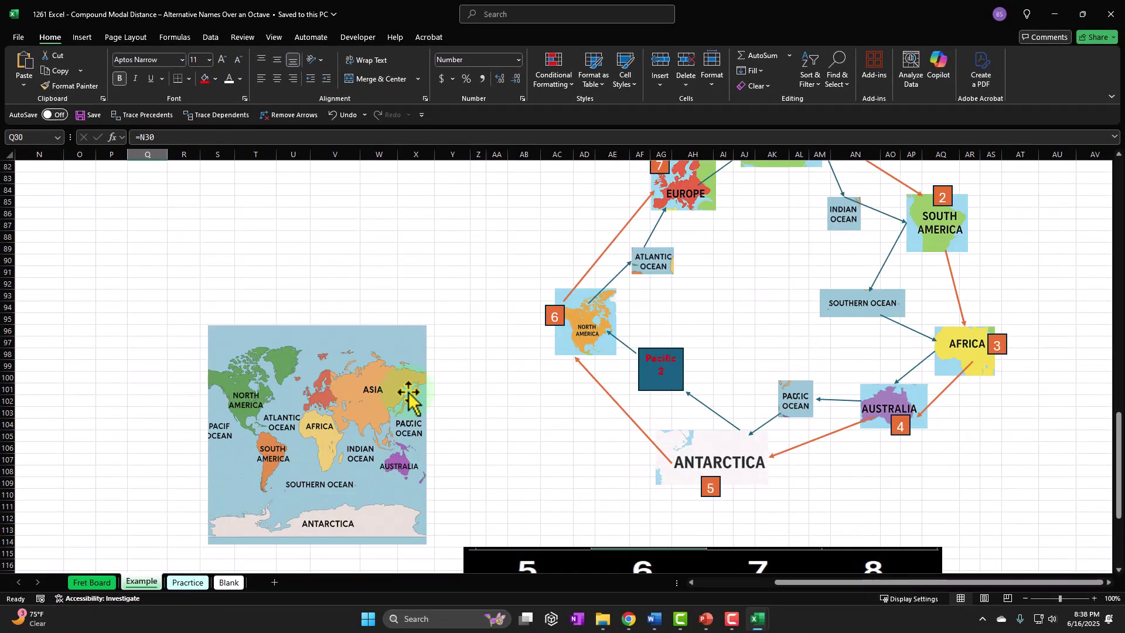
{"action": "scroll", "coordinate": [423, 387], "scroll_direction": "down", "scroll_amount": 4}
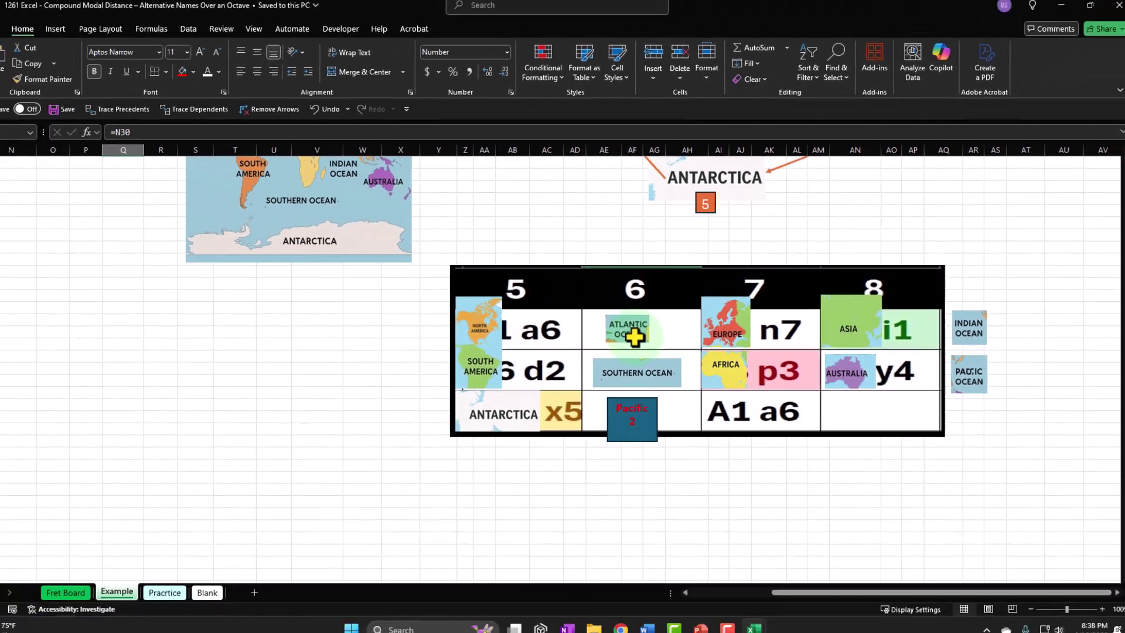
{"action": "scroll", "coordinate": [420, 370], "scroll_direction": "up", "scroll_amount": 5}
{"action": "scroll", "coordinate": [642, 336], "scroll_direction": "up", "scroll_amount": 5}
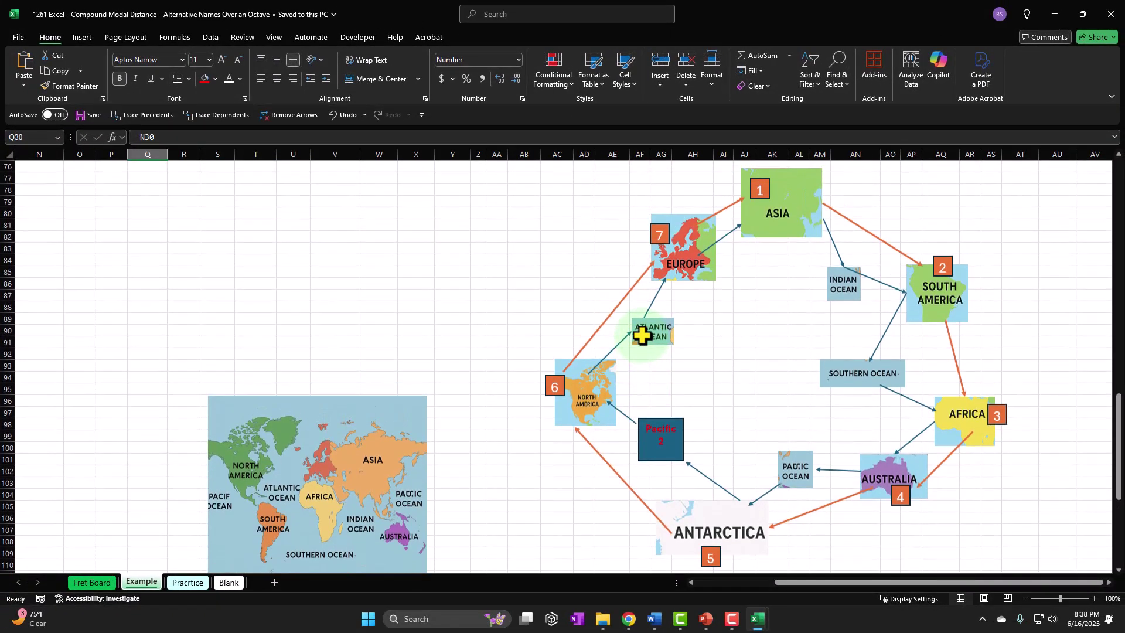
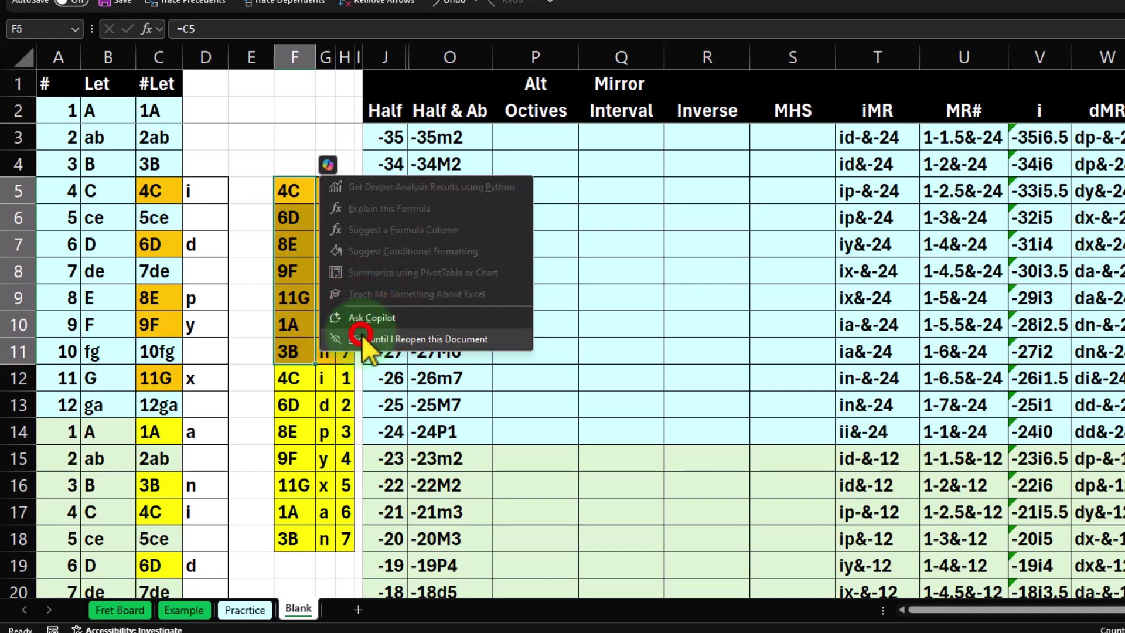
Hide the on-grid Copilot prompt on the Blank sheet until the document is reopened.
{"action": "left_click", "coordinate": [364, 339]}
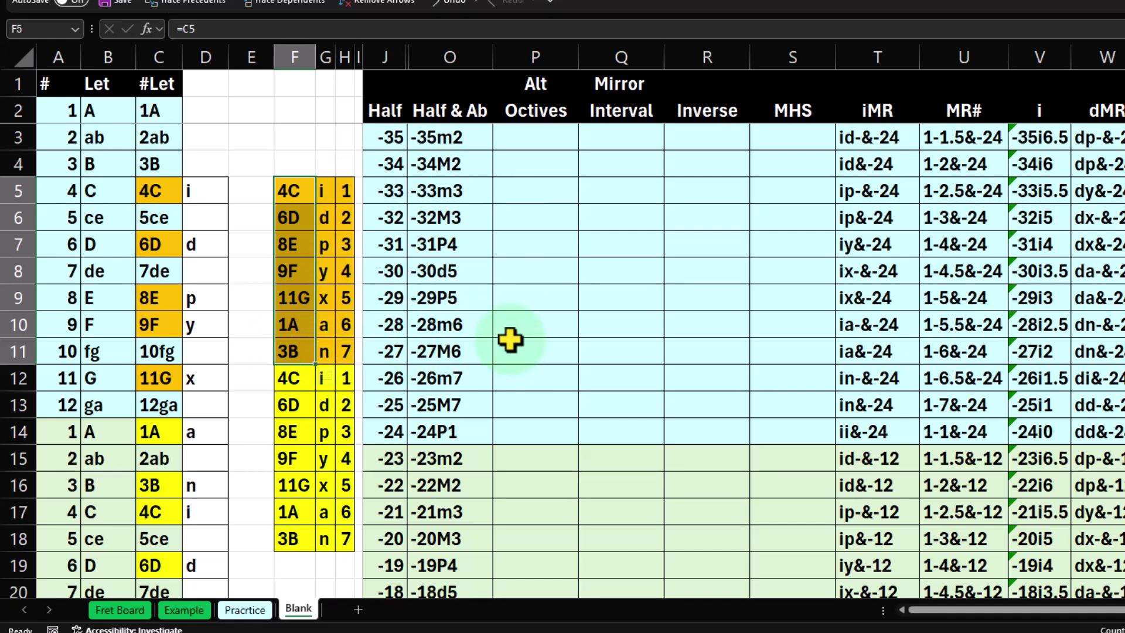
Examine the first-octave interval names in the Half, Half & Ab and i columns, rows 38 to 49.
{"action": "scroll", "coordinate": [510, 340], "scroll_direction": "down", "scroll_amount": 11}
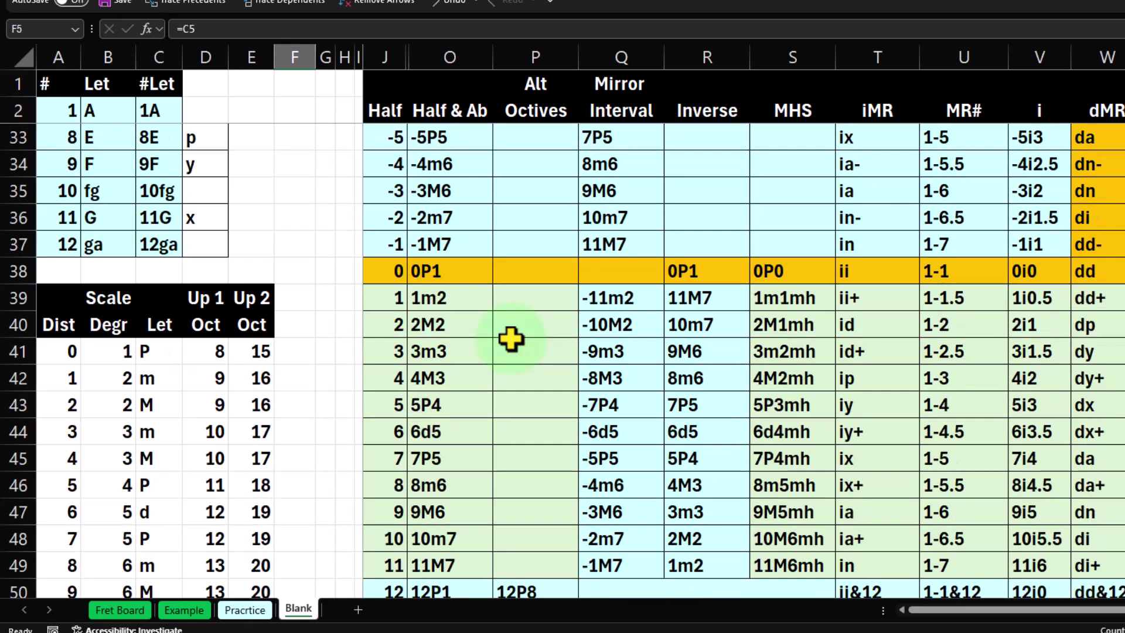
{"action": "left_click_drag", "start_coordinate": [442, 219], "coordinate": [447, 475]}
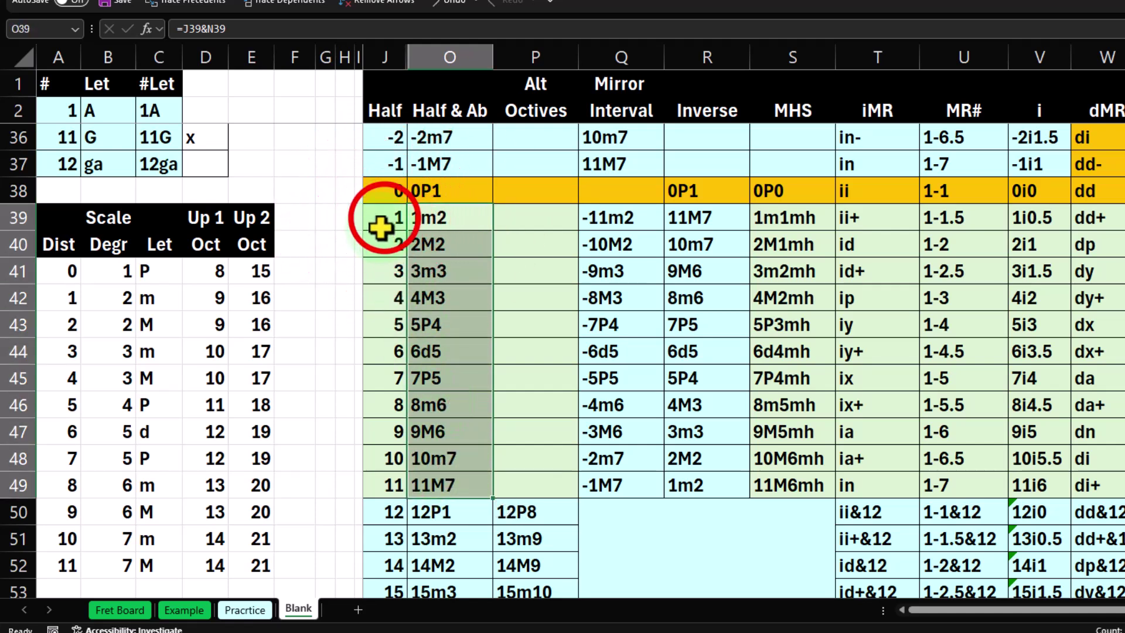
{"action": "left_click_drag", "start_coordinate": [384, 218], "coordinate": [384, 484]}
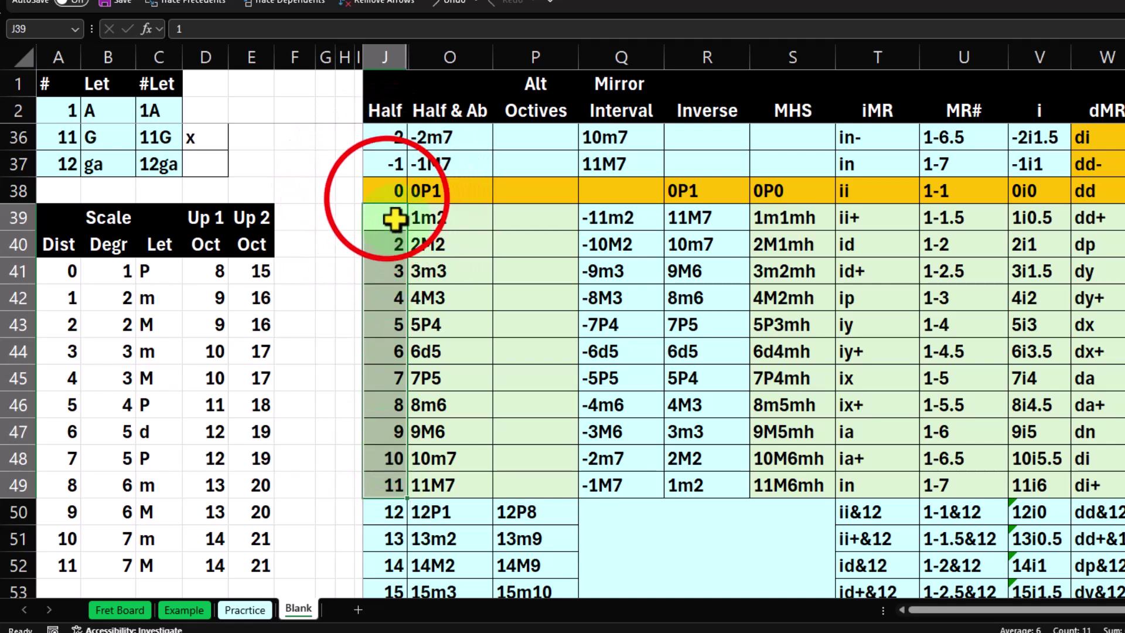
{"action": "left_click_drag", "start_coordinate": [389, 196], "coordinate": [375, 464]}
{"action": "left_click_drag", "start_coordinate": [450, 192], "coordinate": [452, 476]}
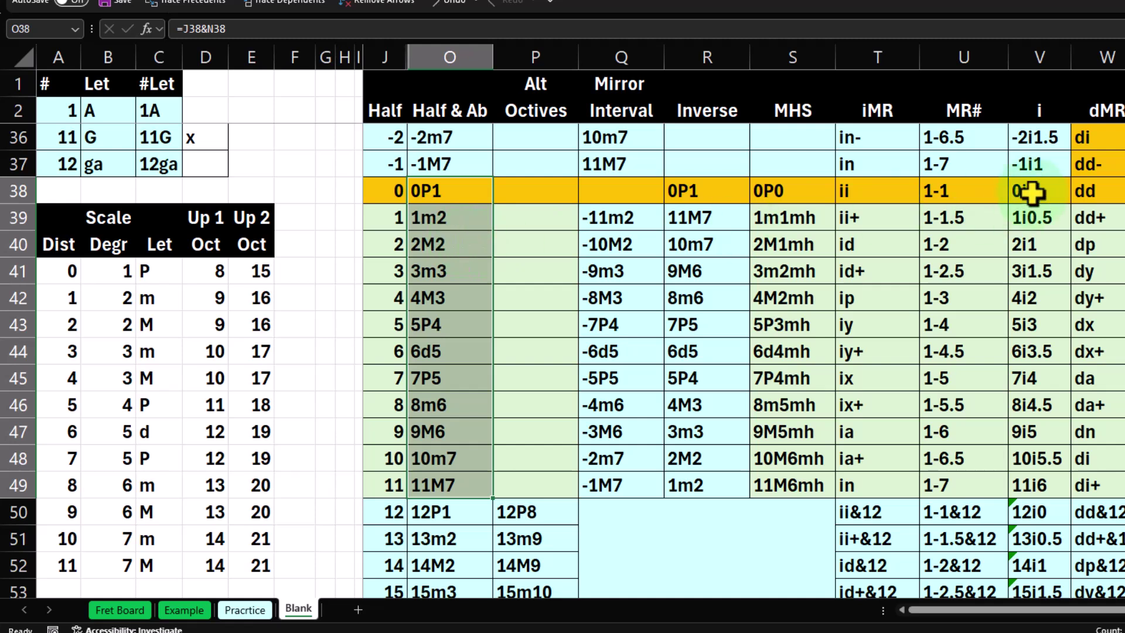
{"action": "left_click_drag", "start_coordinate": [1039, 221], "coordinate": [1024, 478]}
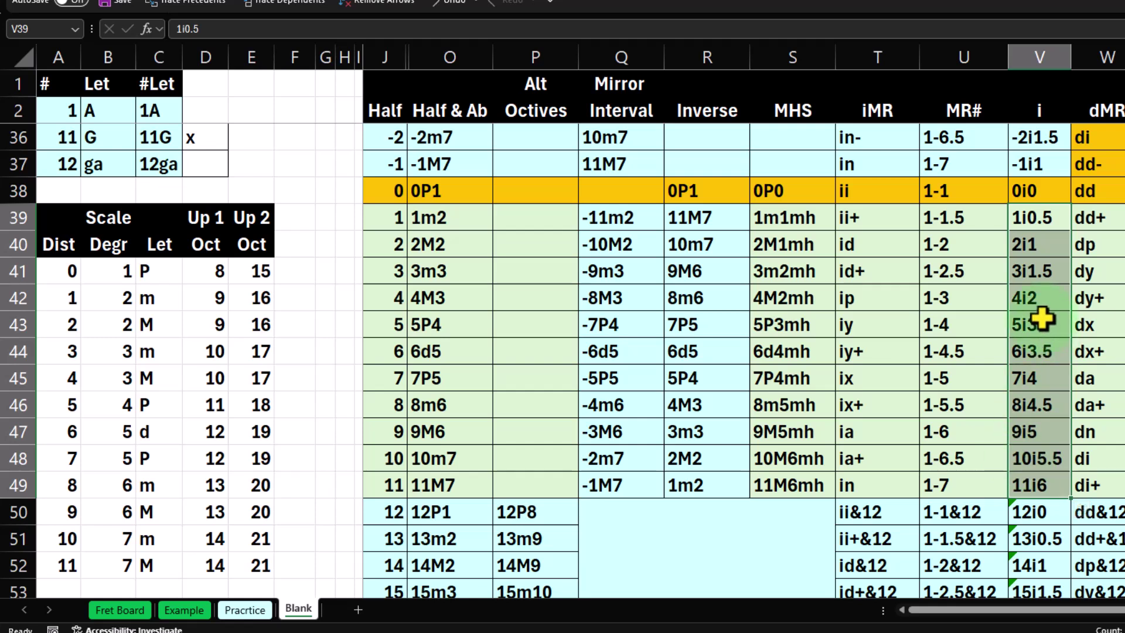
Highlight the second-octave intervals 12P1 to 23M7 in O50:O61 of the Half & Ab column.
{"action": "left_click", "coordinate": [492, 467]}
{"action": "scroll", "coordinate": [489, 465], "scroll_direction": "down", "scroll_amount": 2}
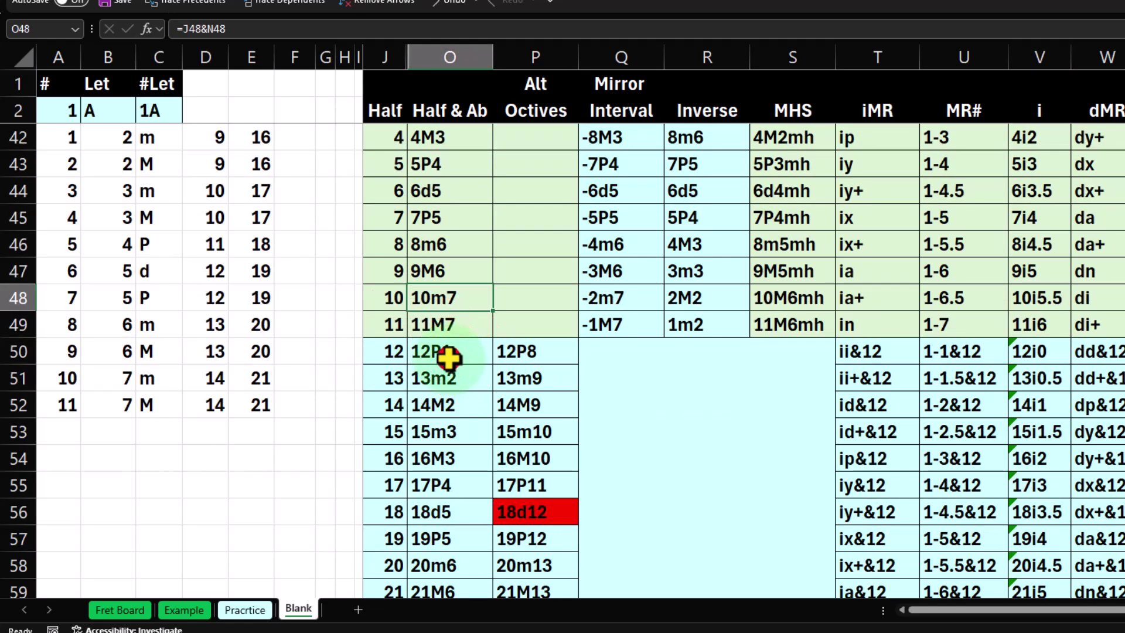
{"action": "left_click_drag", "start_coordinate": [449, 358], "coordinate": [402, 459]}
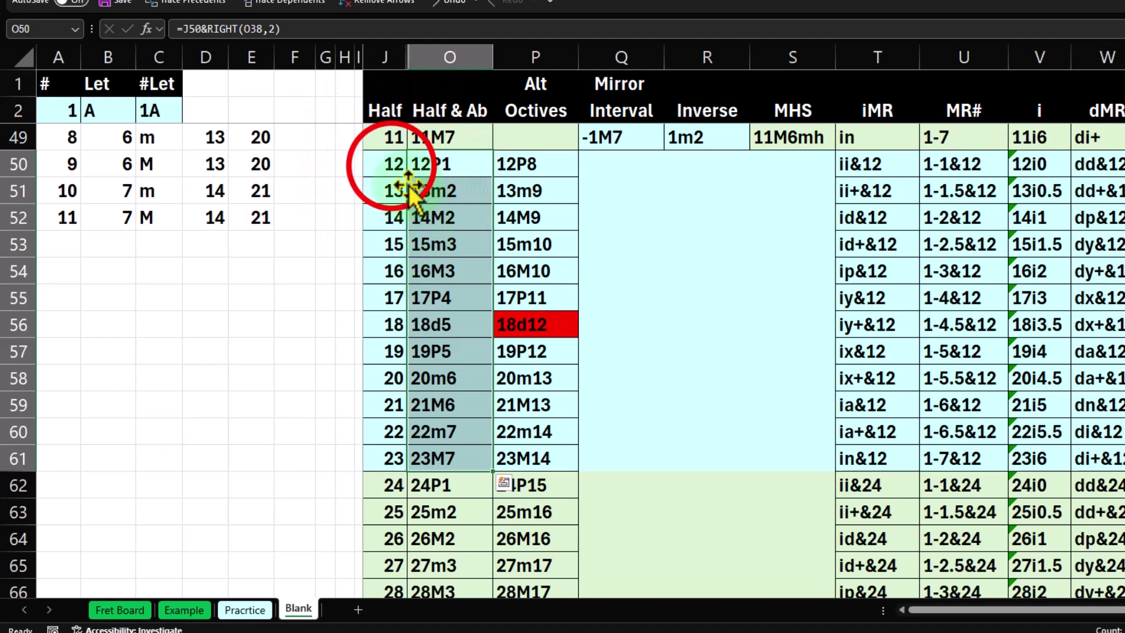
Compare the 16-half-step interval across the Half, Half & Ab and Alt Octives columns in row 54.
{"action": "left_click", "coordinate": [391, 166]}
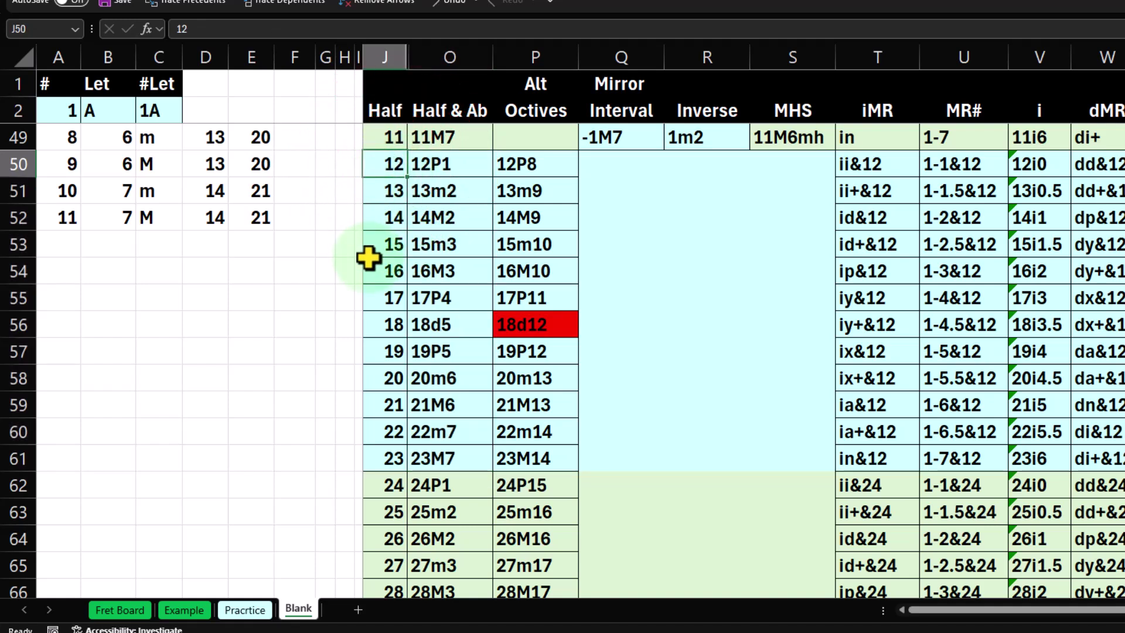
{"action": "key", "text": "Down"}
{"action": "key", "text": "Down"}
{"action": "key", "text": "Down"}
{"action": "key", "text": "Down"}
{"action": "key", "text": "Right"}
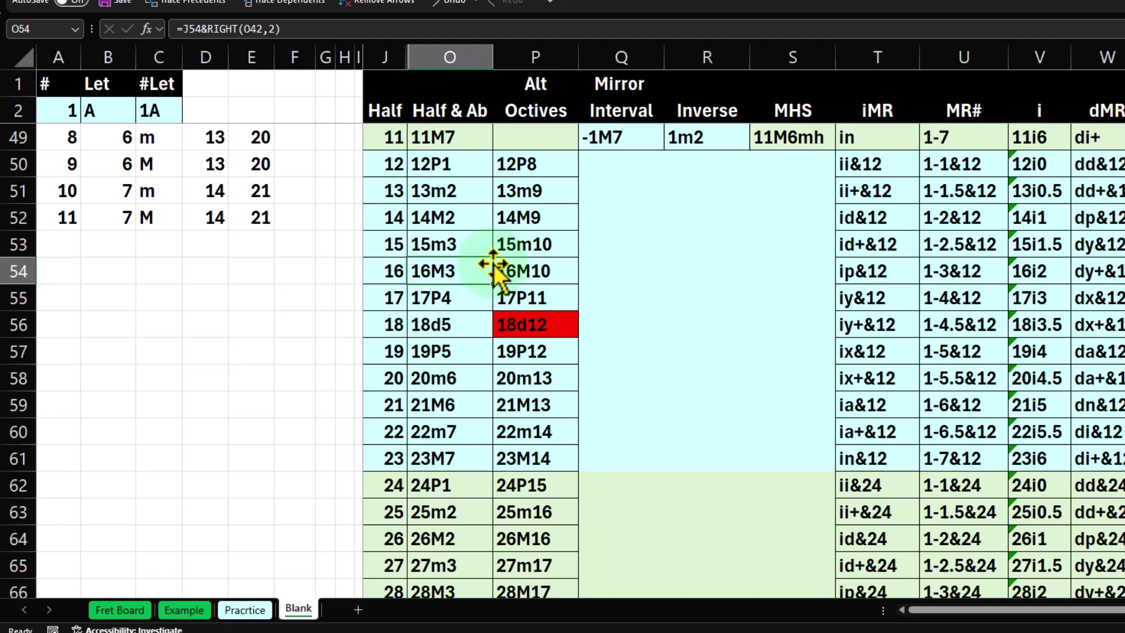
{"action": "left_click", "coordinate": [474, 270]}
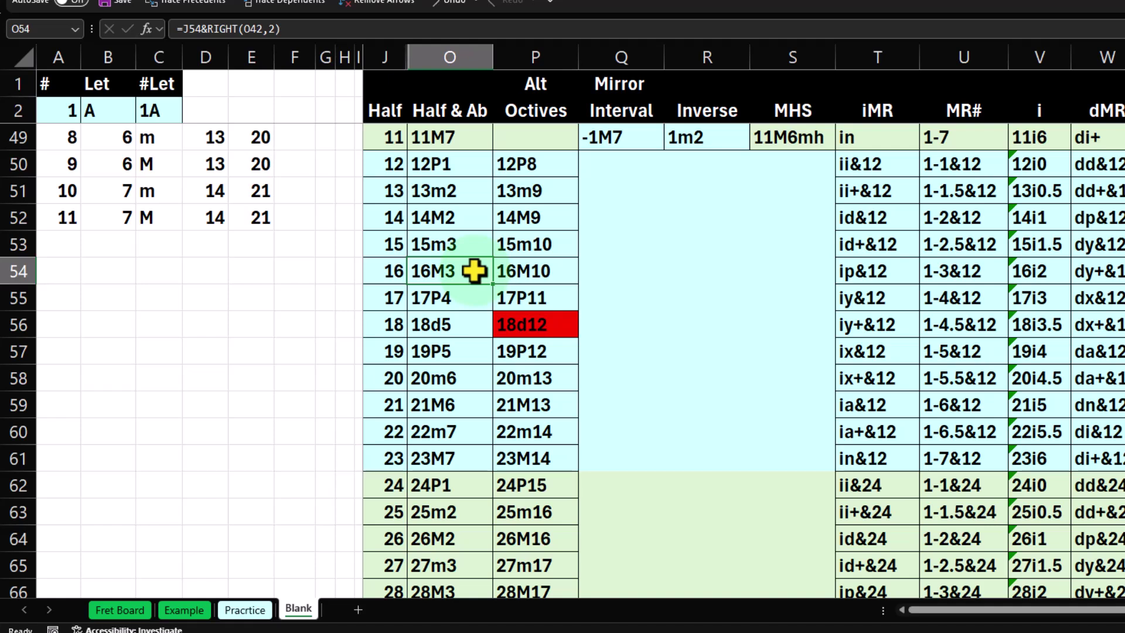
{"action": "key", "text": "Right"}
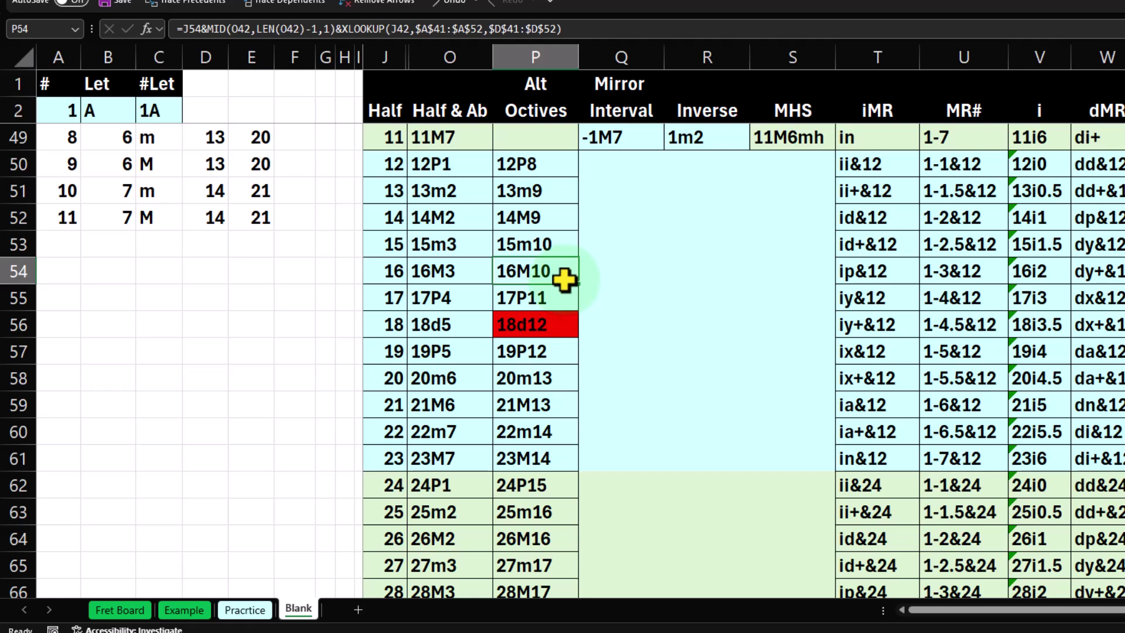
Trace the modal distance names down the i column from V43 in the first octave into the second octave.
{"action": "scroll", "coordinate": [762, 379], "scroll_direction": "up", "scroll_amount": 3}
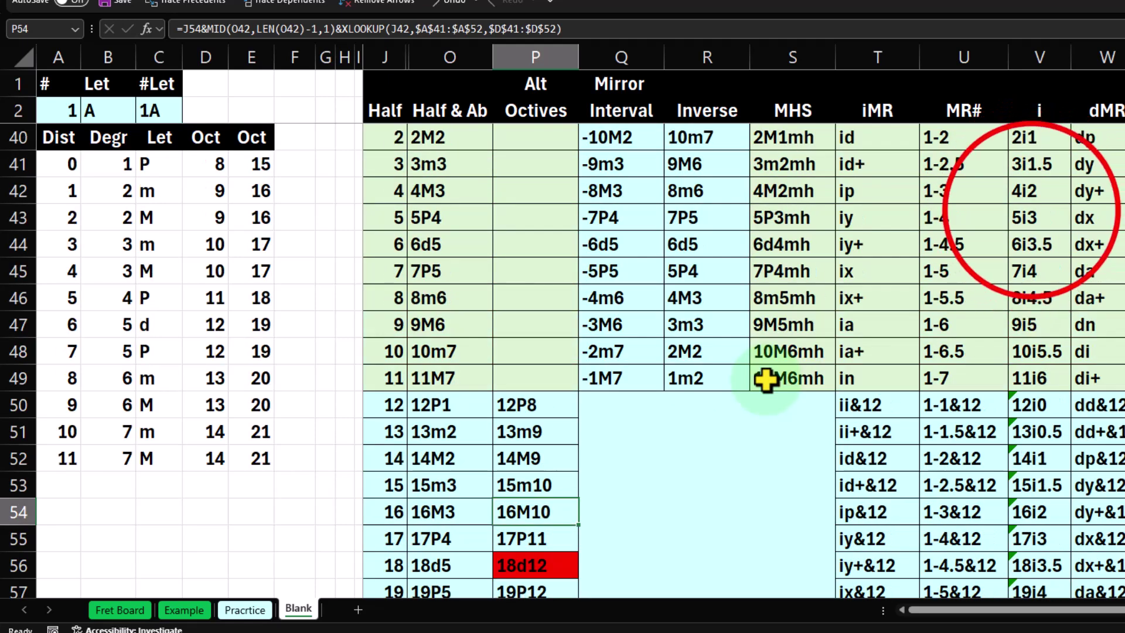
{"action": "left_click", "coordinate": [1030, 218]}
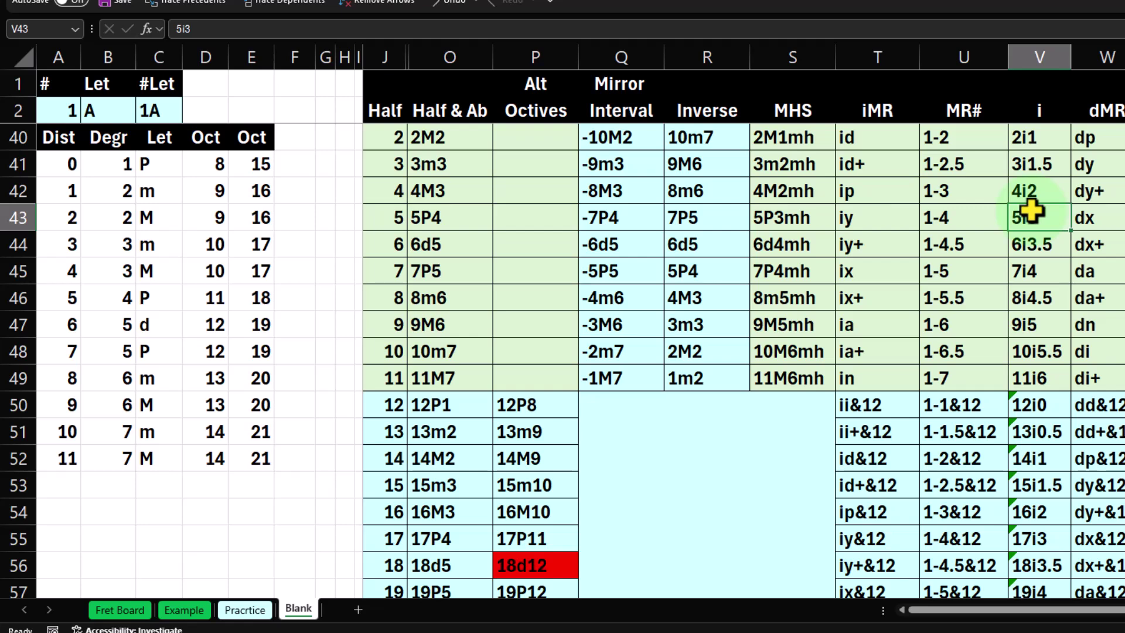
{"action": "key", "text": "Down"}
{"action": "key", "text": "Down"}
{"action": "key", "text": "Down"}
{"action": "key", "text": "Down"}
{"action": "key", "text": "Down"}
{"action": "key", "text": "Down"}
{"action": "key", "text": "Down"}
{"action": "key", "text": "Down"}
{"action": "key", "text": "Down"}
{"action": "key", "text": "Down"}
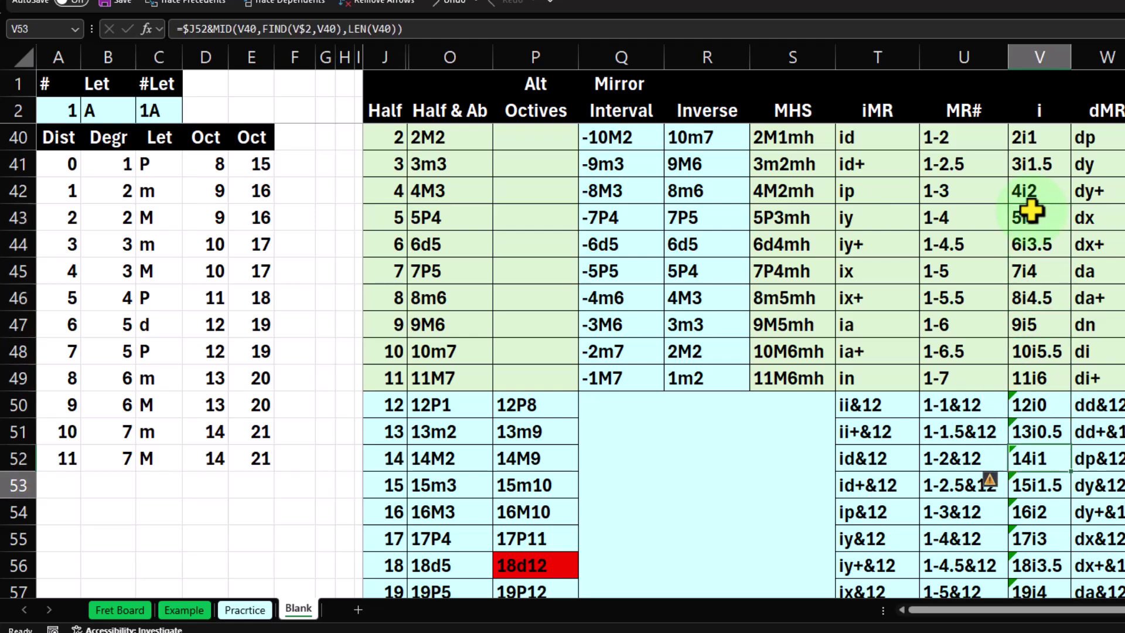
{"action": "key", "text": "Up"}
{"action": "scroll", "coordinate": [1030, 210], "scroll_direction": "up", "scroll_amount": 2}
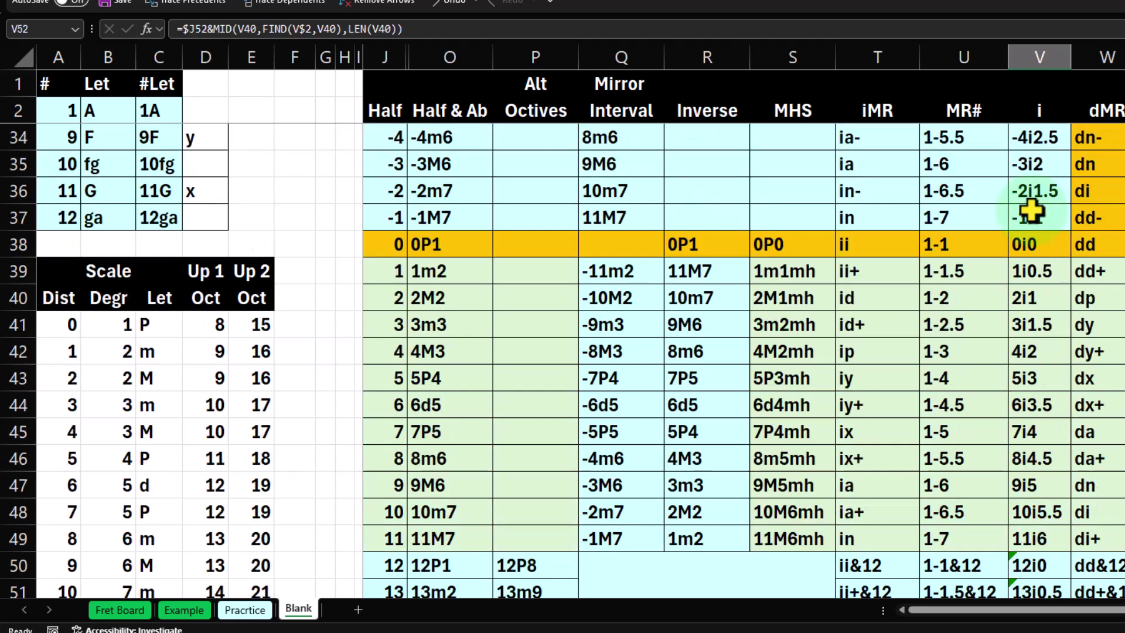
Compare the iMR, MR# and i entries for the four-half-step interval in row 42.
{"action": "left_click", "coordinate": [968, 346]}
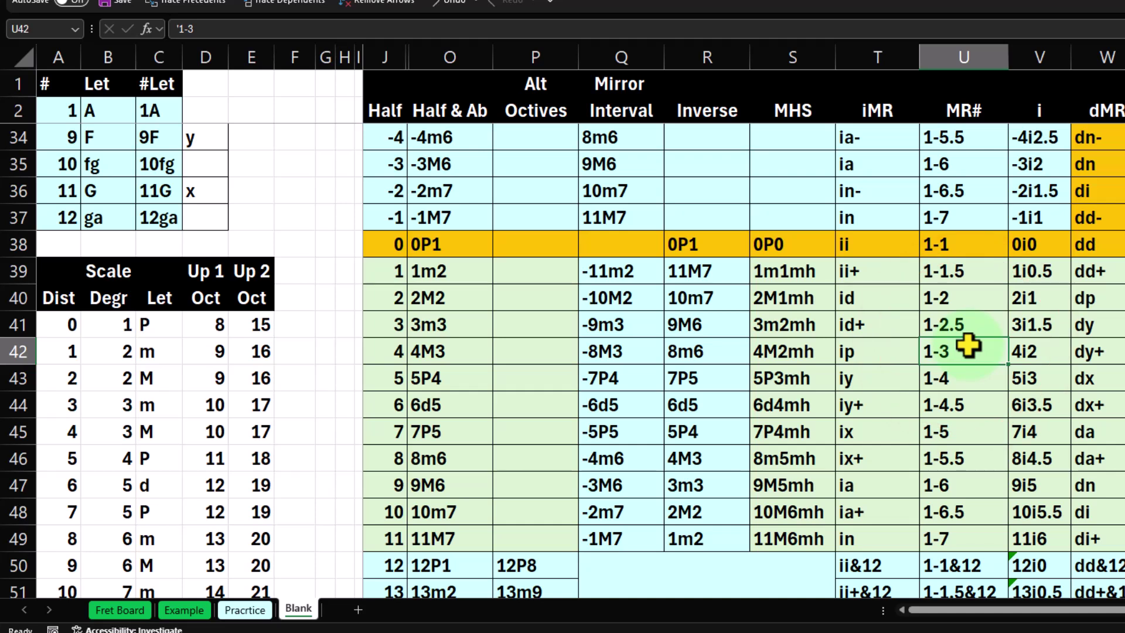
{"action": "key", "text": "Up"}
{"action": "key", "text": "Left"}
{"action": "key", "text": "Down"}
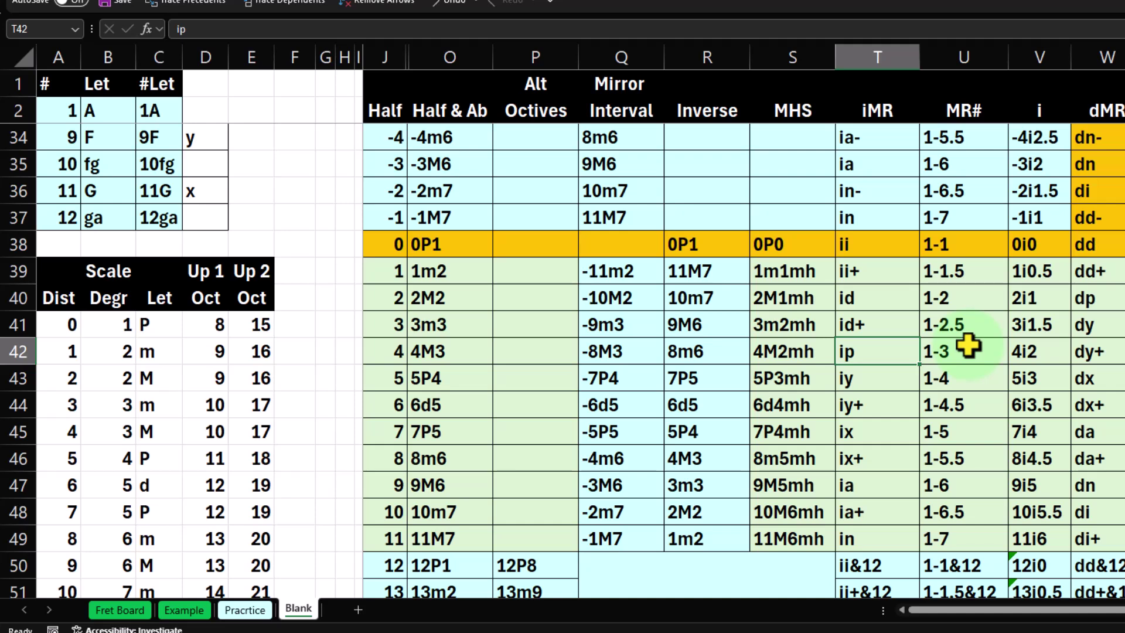
{"action": "key", "text": "Right"}
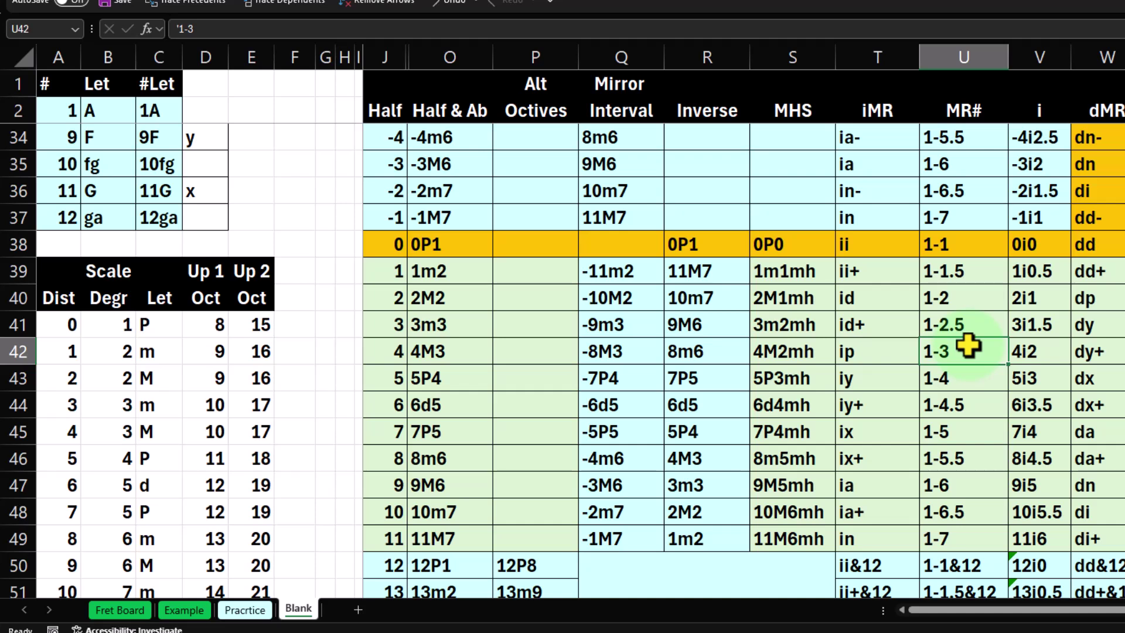
{"action": "key", "text": "Right"}
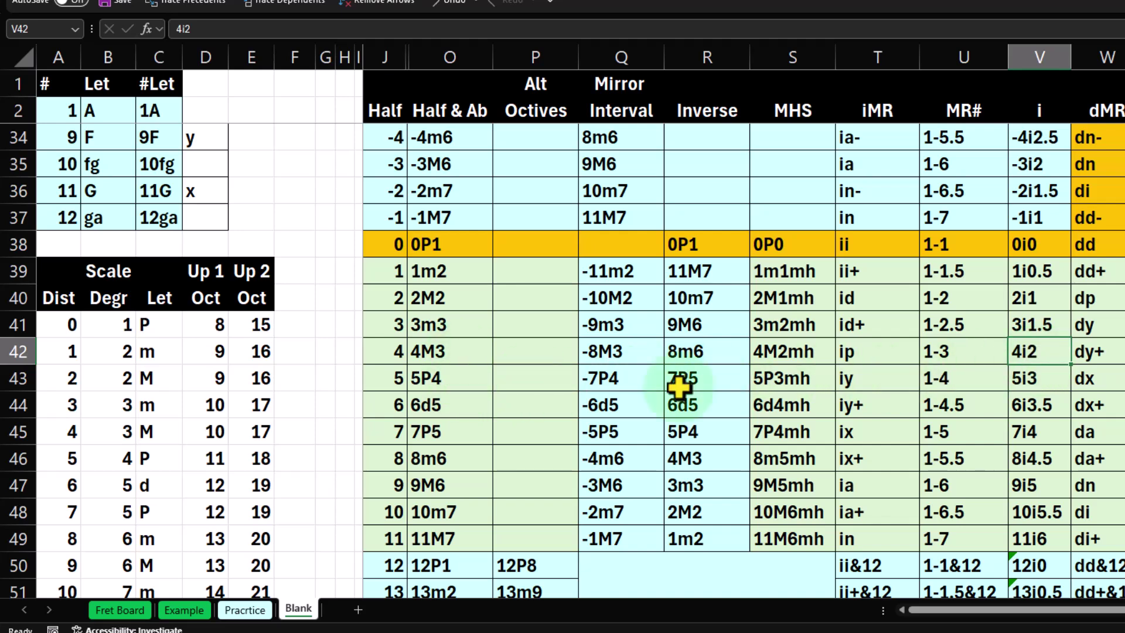
Examine the second-octave modal distance names and their formulas in V50:V55 of the i column.
{"action": "scroll", "coordinate": [1046, 351], "scroll_direction": "down", "scroll_amount": 1}
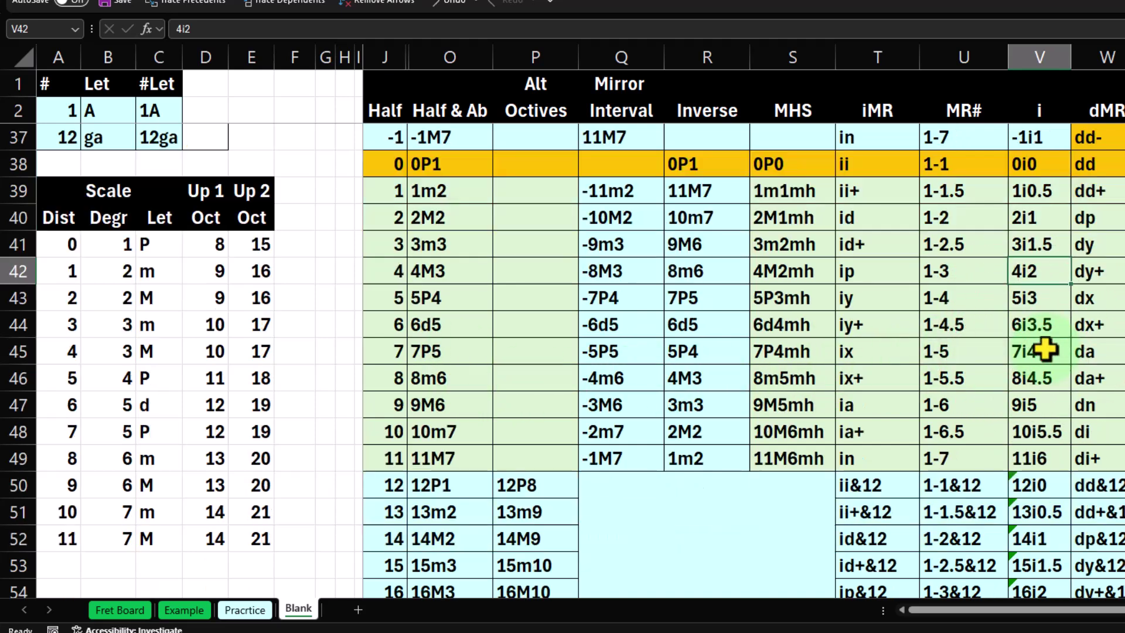
{"action": "left_click", "coordinate": [1042, 484]}
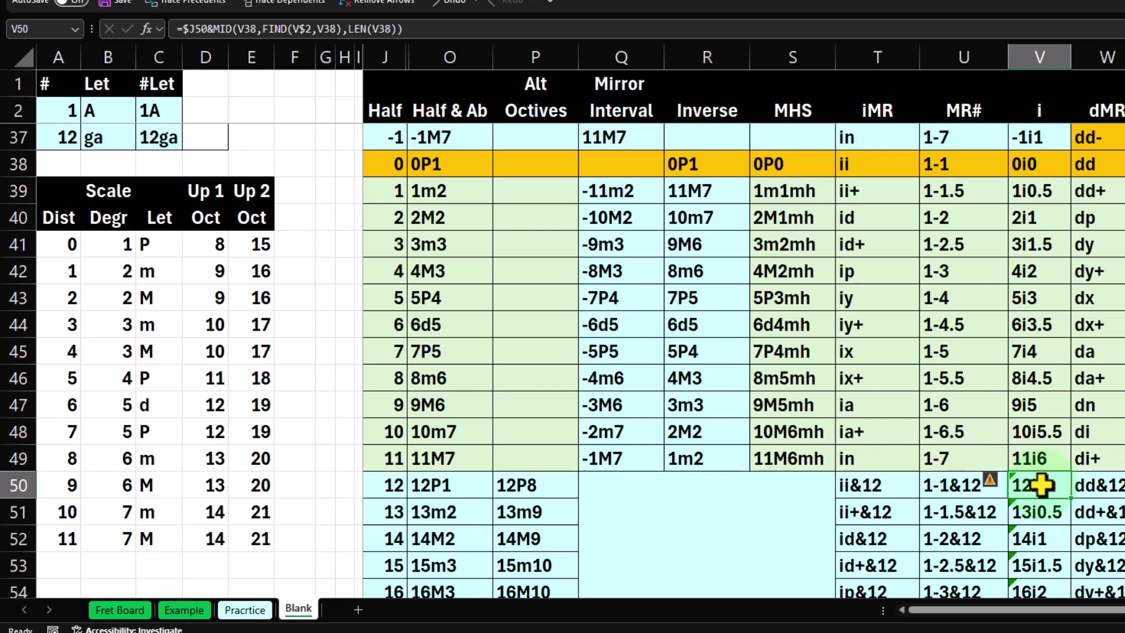
{"action": "key", "text": "Down"}
{"action": "key", "text": "Down"}
{"action": "key", "text": "Down"}
{"action": "key", "text": "Down"}
{"action": "key", "text": "Down"}
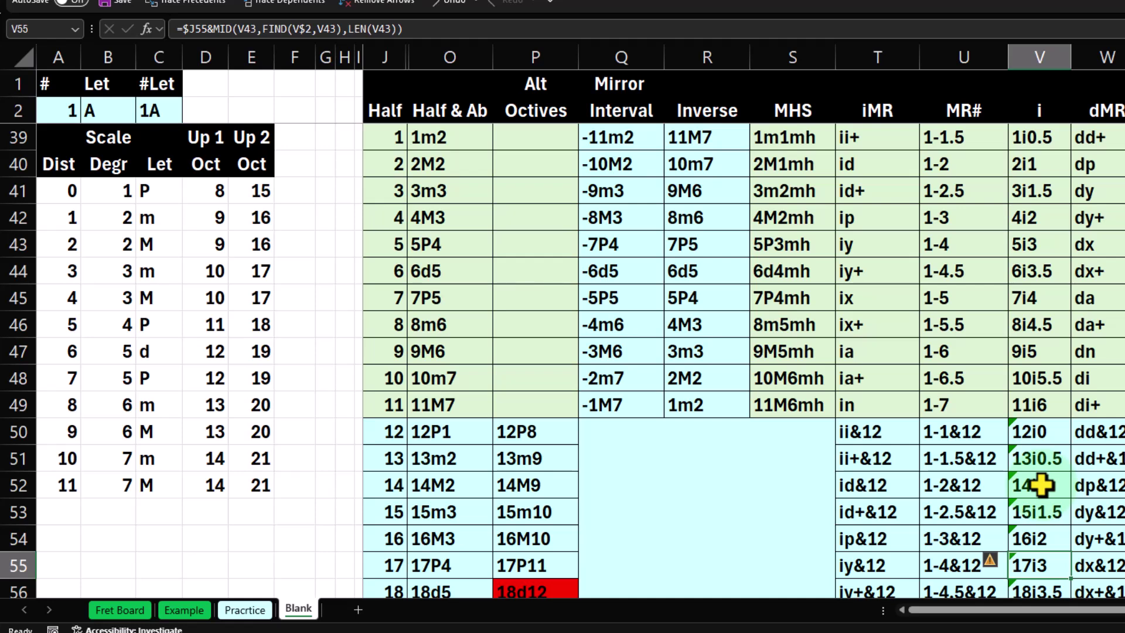
{"action": "left_click", "coordinate": [1052, 540]}
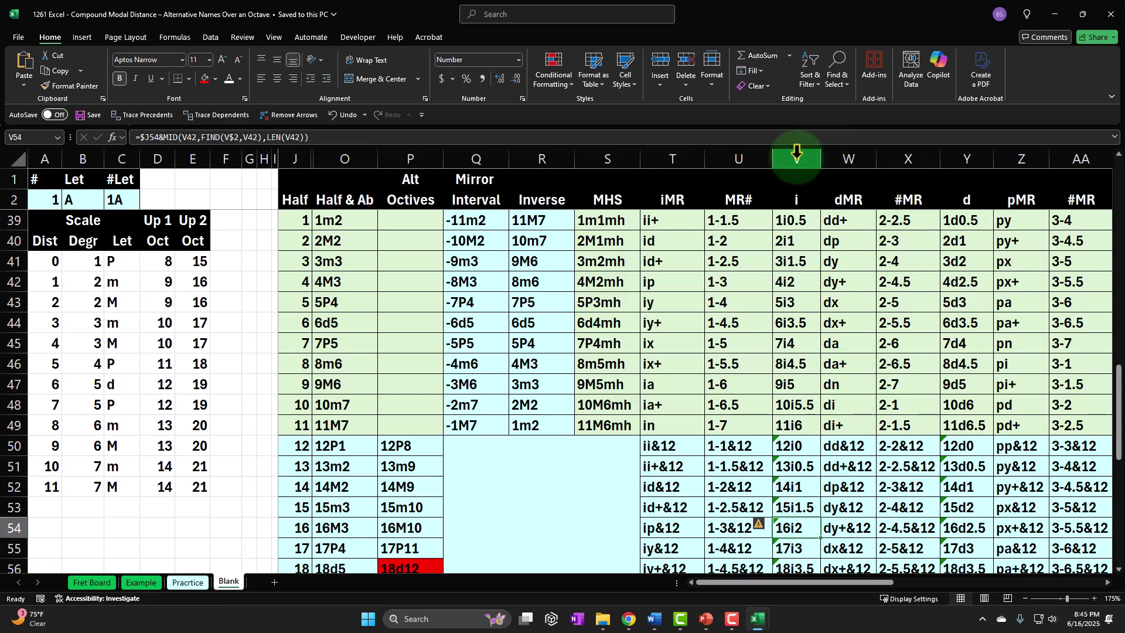
Insert a blank column between the i and dMR columns.
{"action": "left_click", "coordinate": [854, 151]}
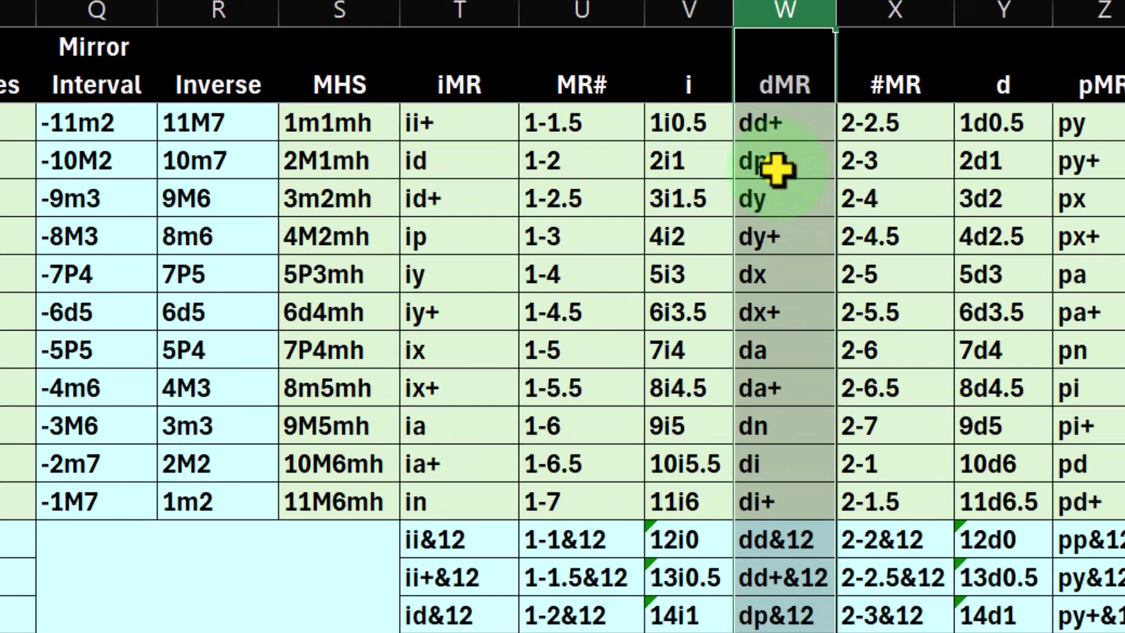
{"action": "right_click", "coordinate": [844, 243]}
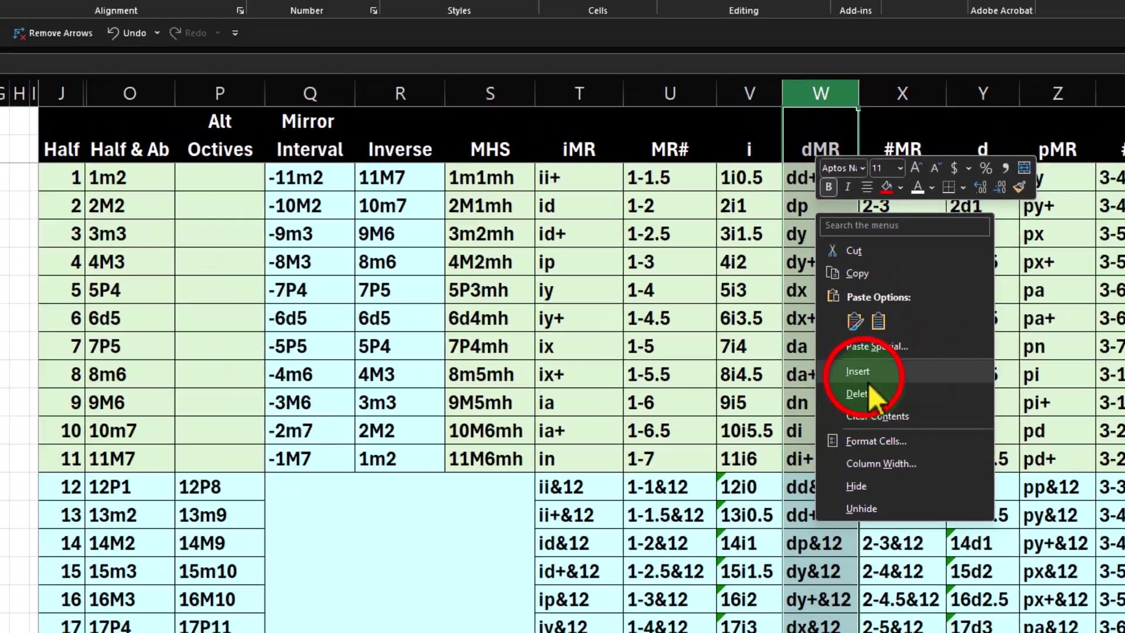
{"action": "left_click", "coordinate": [841, 392]}
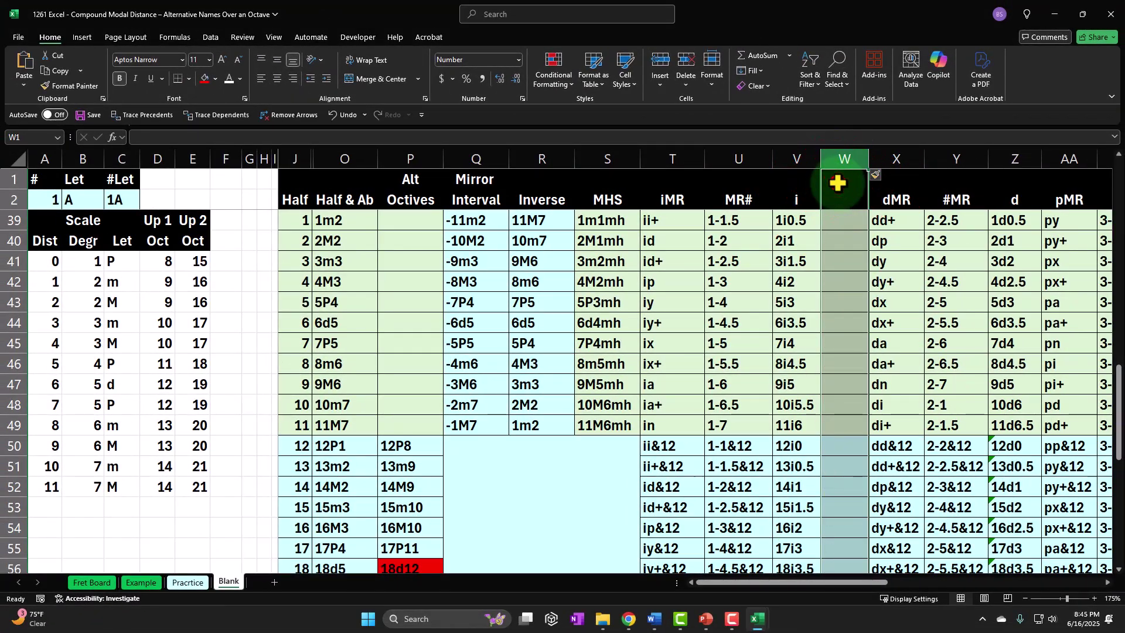
Label the new column W with Alt in W1 and Octive in W2.
{"action": "left_click", "coordinate": [843, 180]}
{"action": "type", "text": "A"}
{"action": "type", "text": "l"}
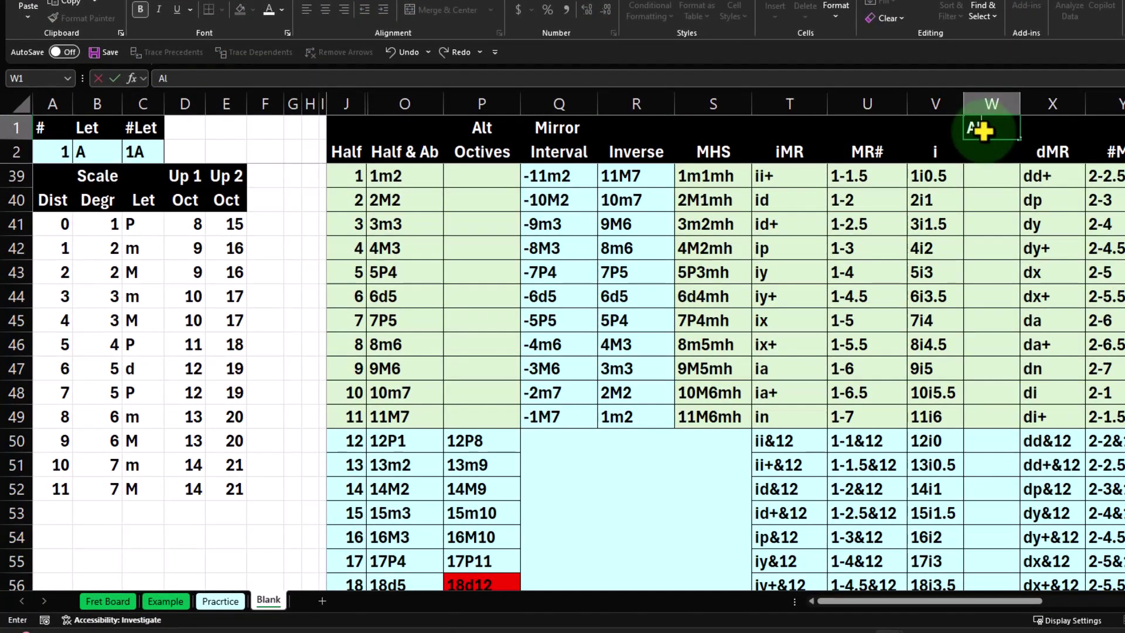
{"action": "type", "text": "t"}
{"action": "key", "text": "Return"}
{"action": "type", "text": "Oc"}
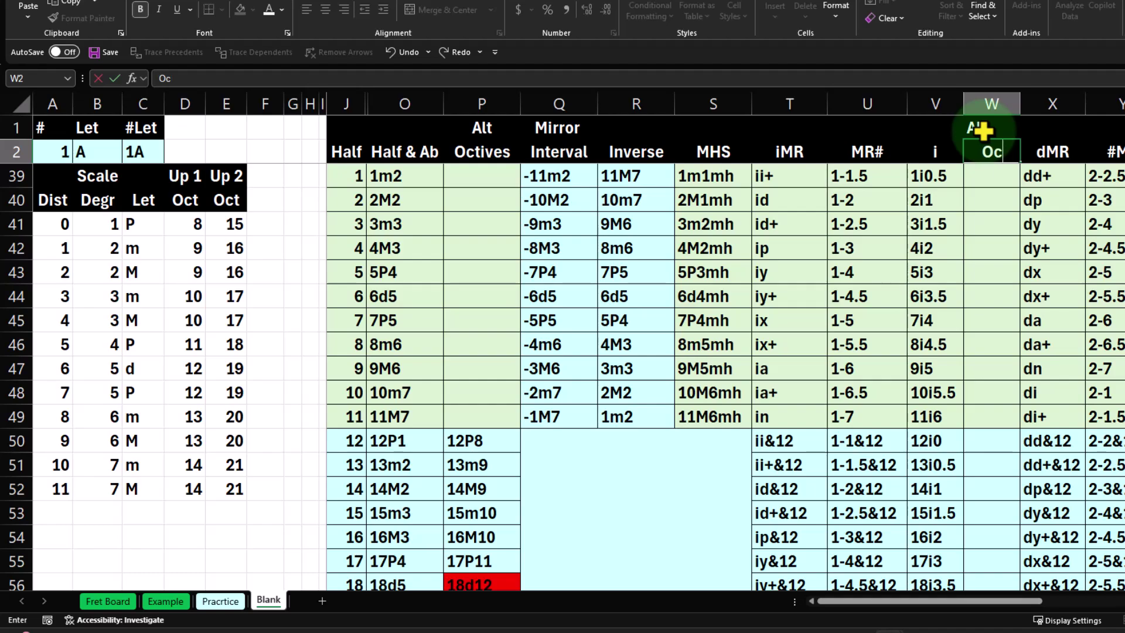
{"action": "type", "text": "tive"}
{"action": "key", "text": "Return"}
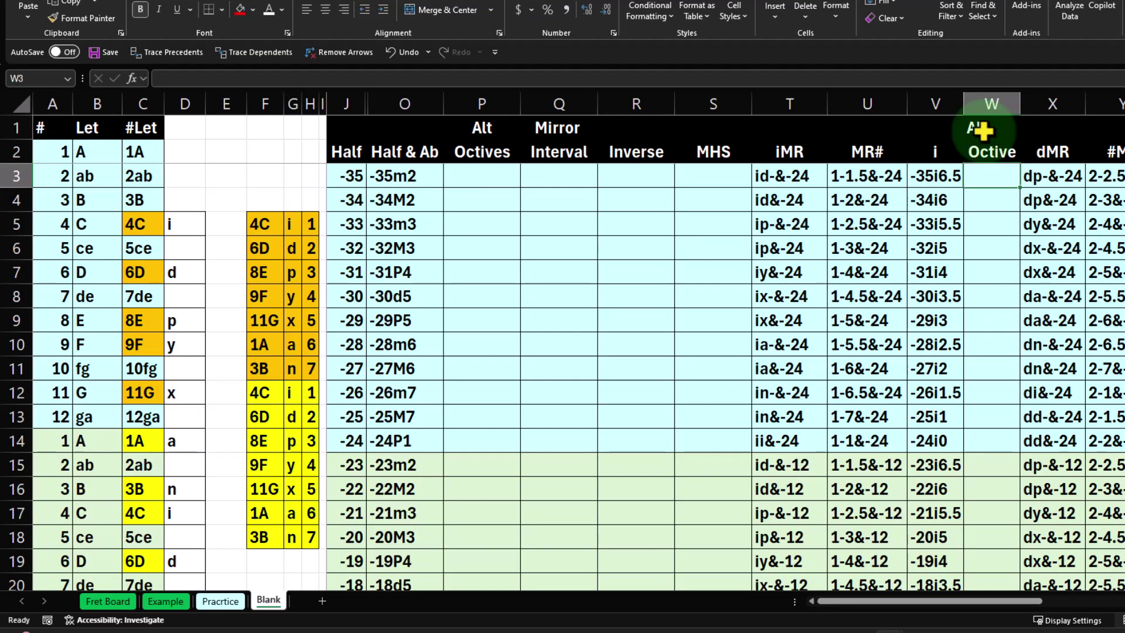
Review the first-octave modal distance names one by one in V38:V49 of the i column.
{"action": "scroll", "coordinate": [1011, 277], "scroll_direction": "down", "scroll_amount": 14}
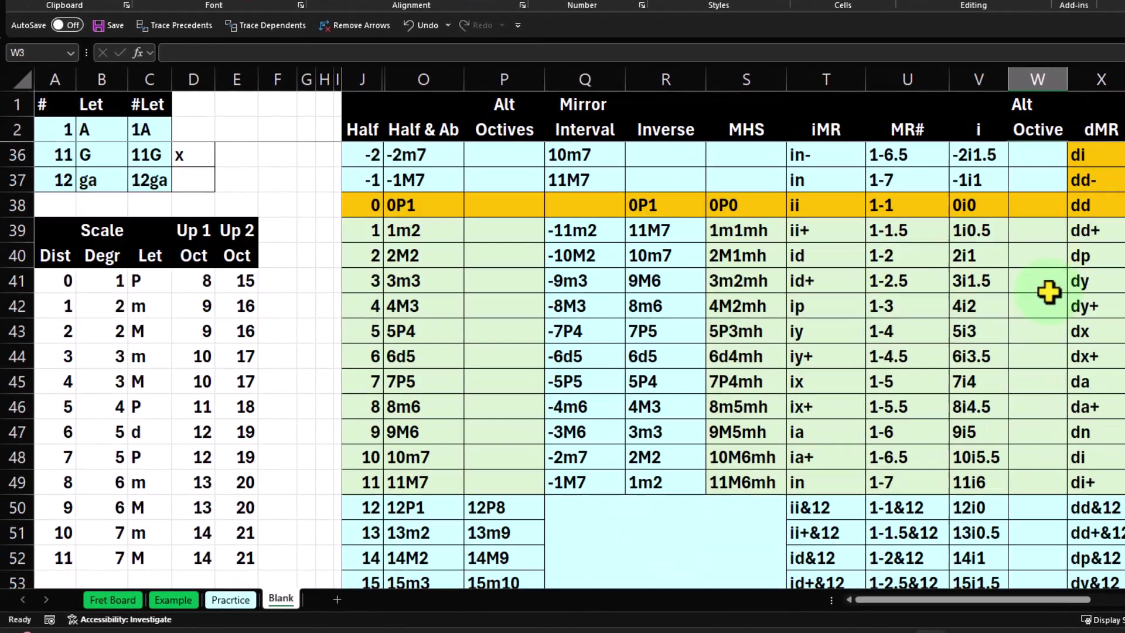
{"action": "scroll", "coordinate": [1046, 296], "scroll_direction": "down", "scroll_amount": 5}
{"action": "scroll", "coordinate": [1047, 296], "scroll_direction": "up", "scroll_amount": 6}
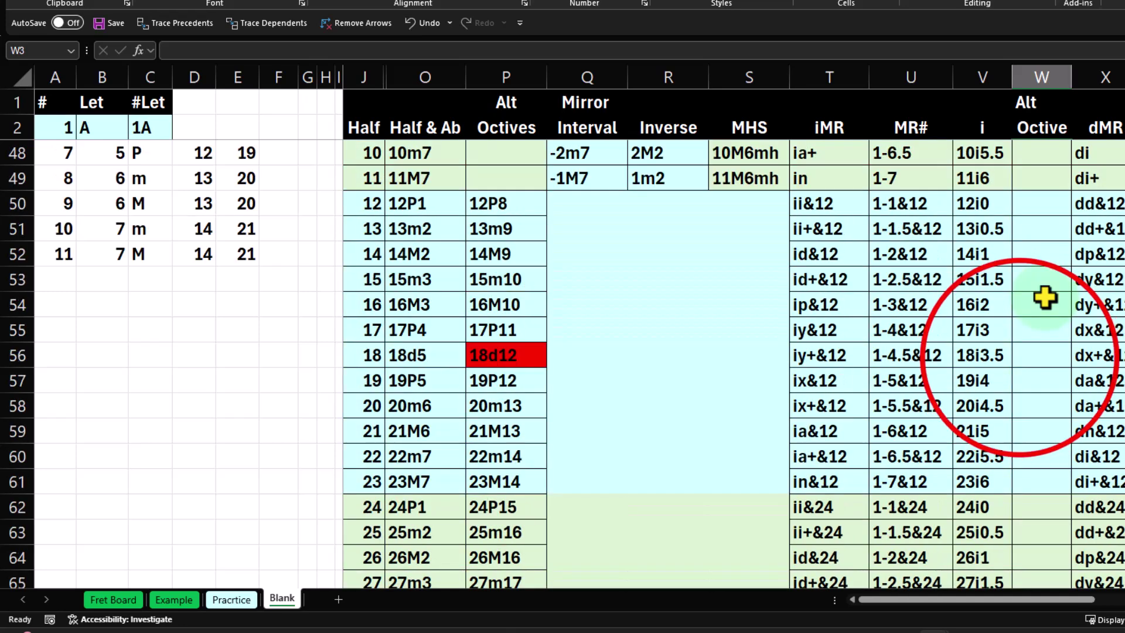
{"action": "left_click", "coordinate": [1022, 356]}
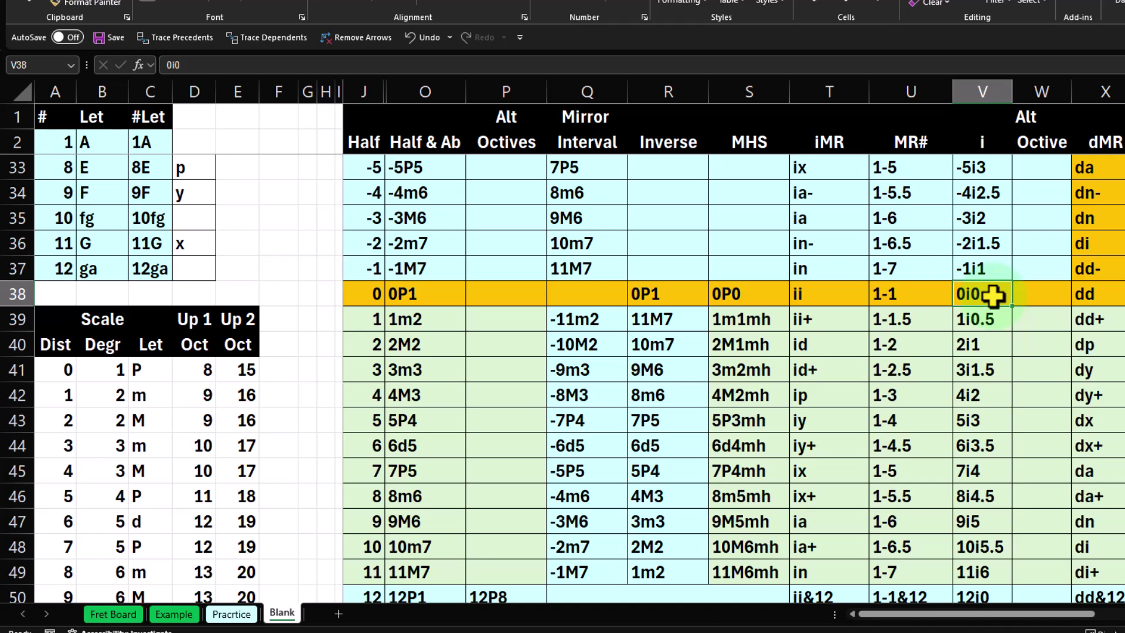
{"action": "key", "text": "Down"}
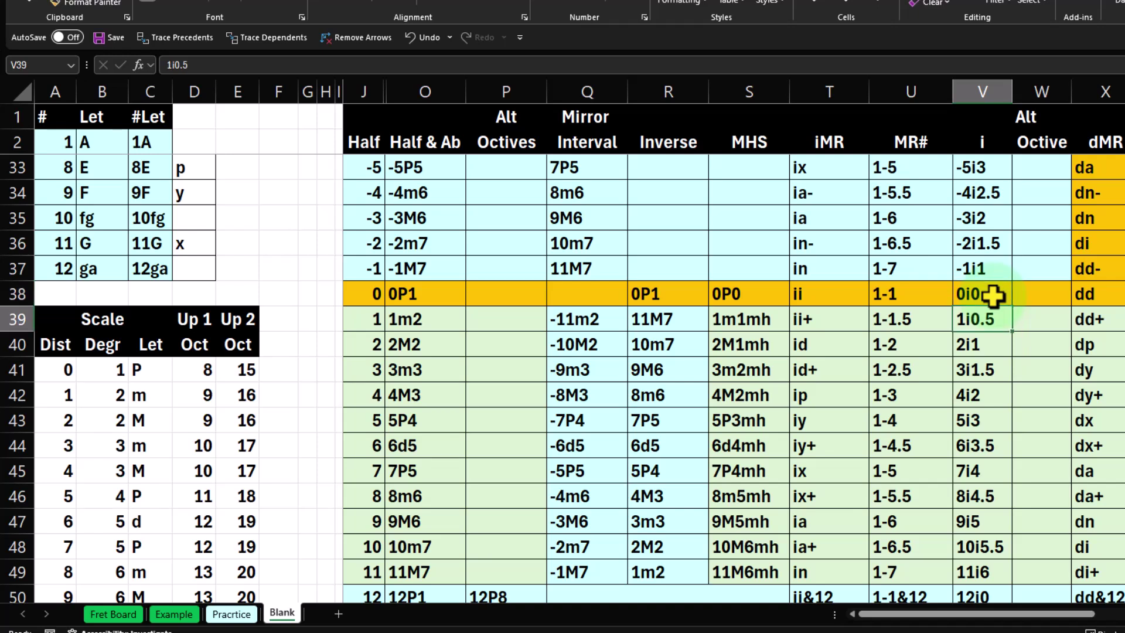
{"action": "key", "text": "Down"}
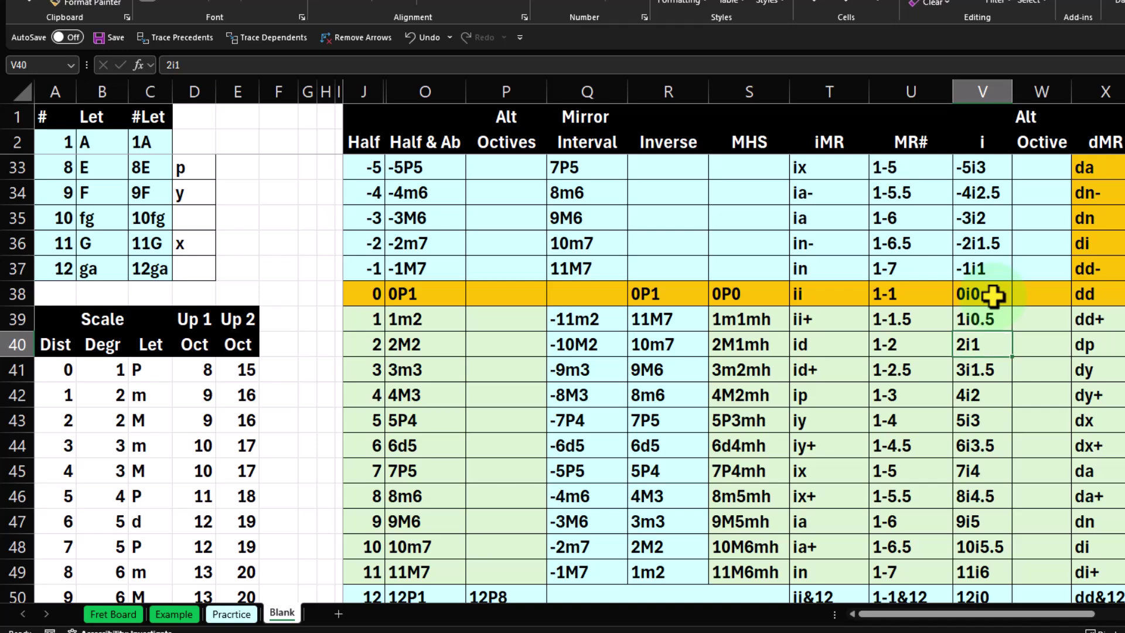
{"action": "key", "text": "Down"}
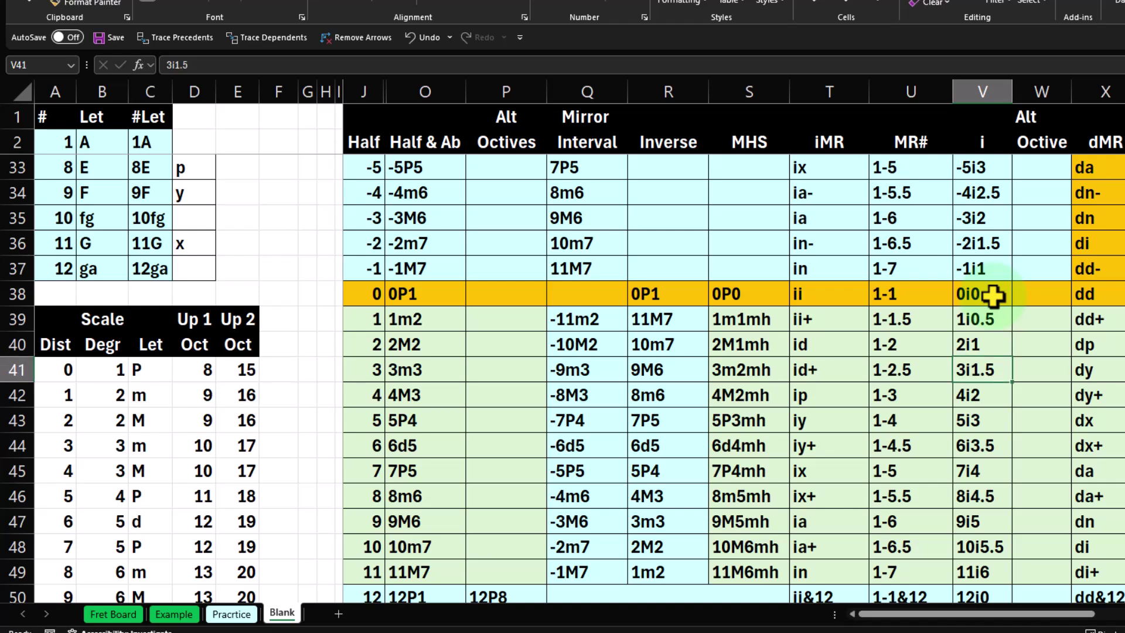
{"action": "key", "text": "Down"}
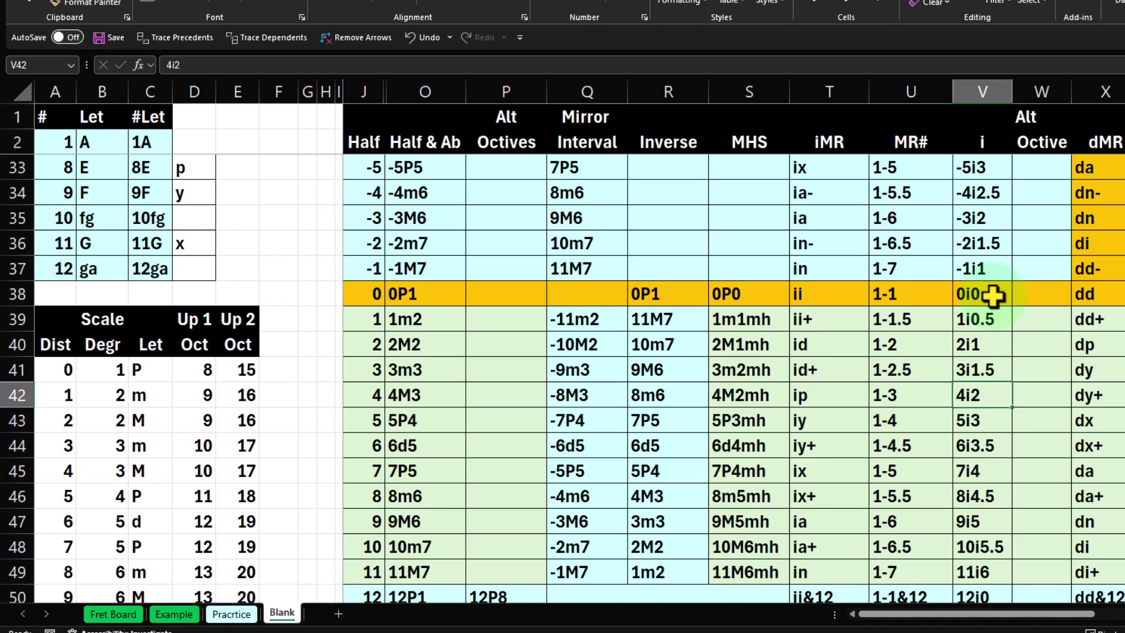
{"action": "key", "text": "Down"}
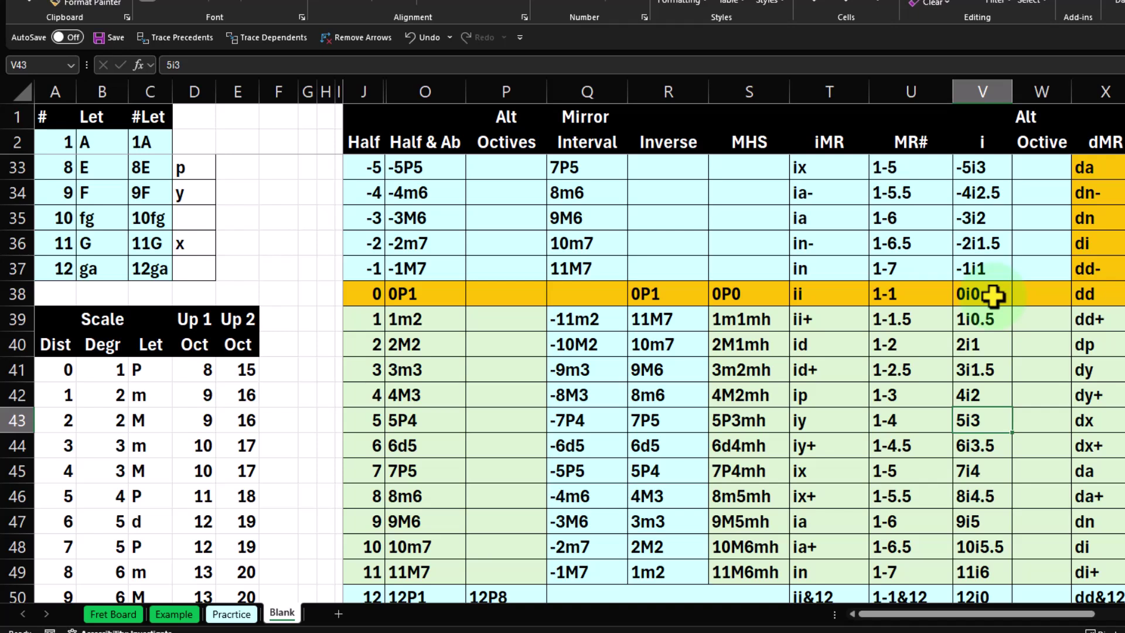
{"action": "key", "text": "Down"}
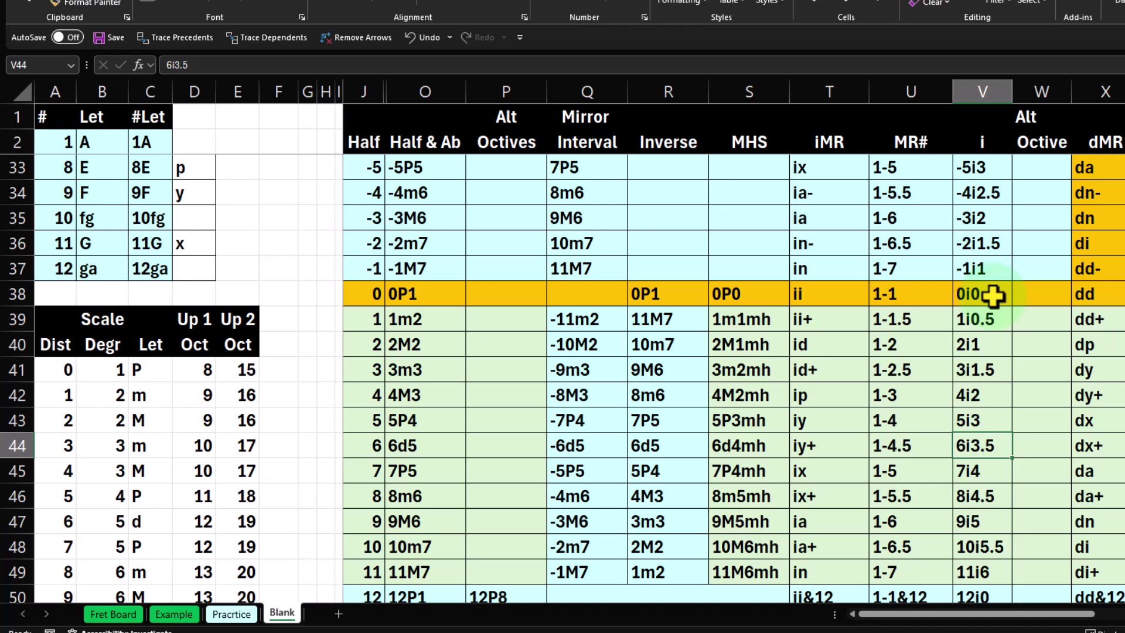
{"action": "key", "text": "Down"}
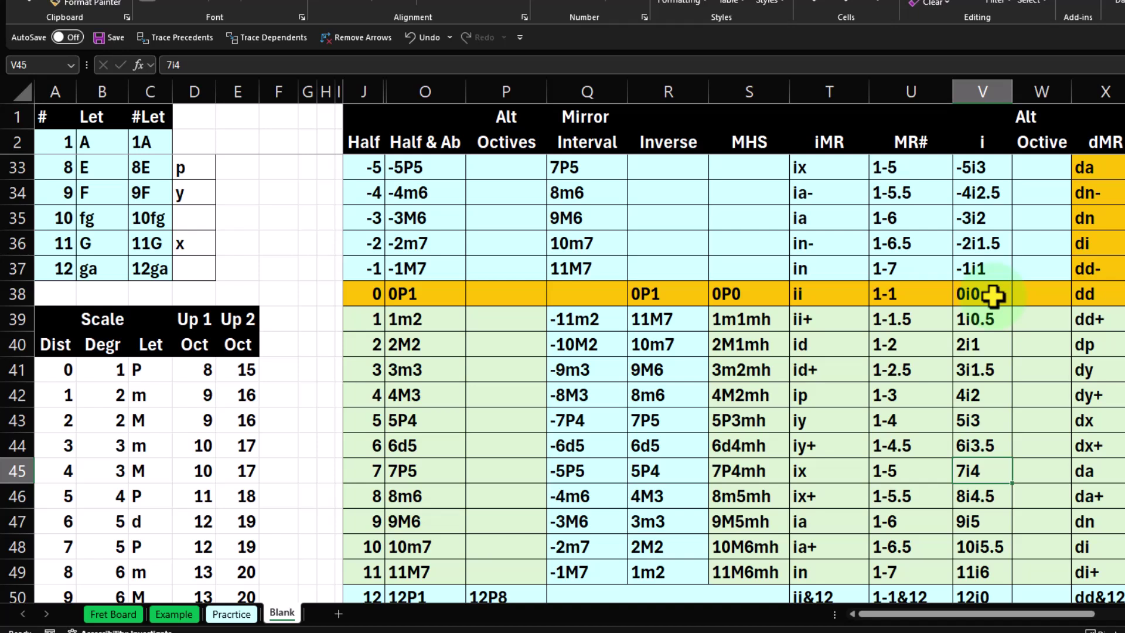
{"action": "key", "text": "Down"}
{"action": "key", "text": "Down"}
{"action": "key", "text": "Down"}
{"action": "key", "text": "Down"}
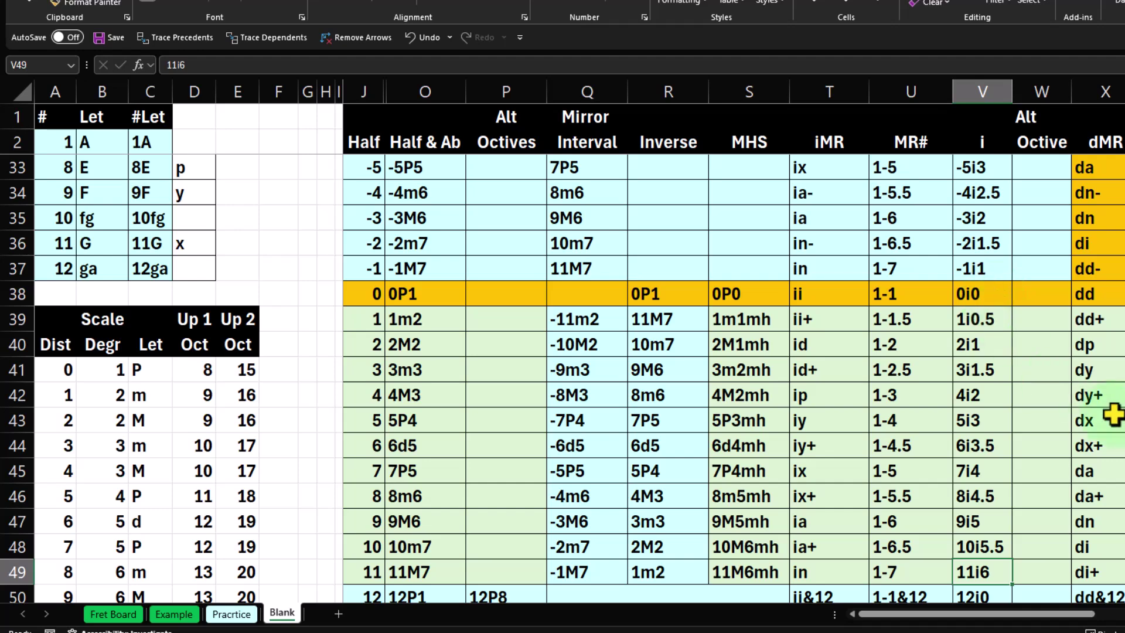
Enter 12i7 in W50 as the alternative name for the octave distance.
{"action": "scroll", "coordinate": [1113, 421], "scroll_direction": "down", "scroll_amount": 1}
{"action": "left_click", "coordinate": [1046, 524]}
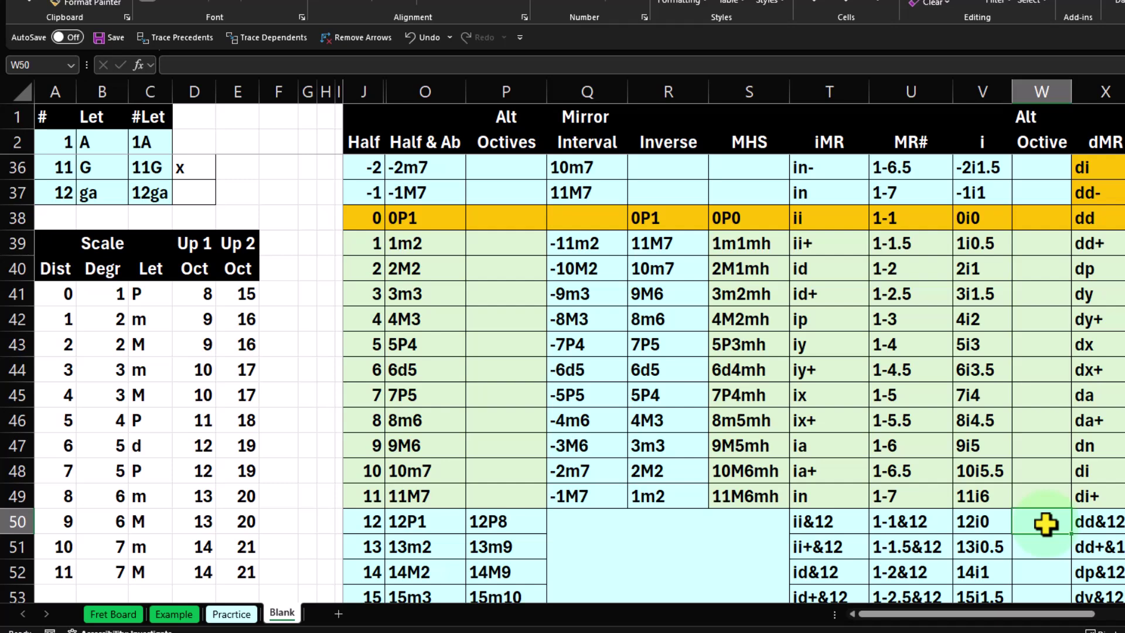
{"action": "type", "text": "12i"}
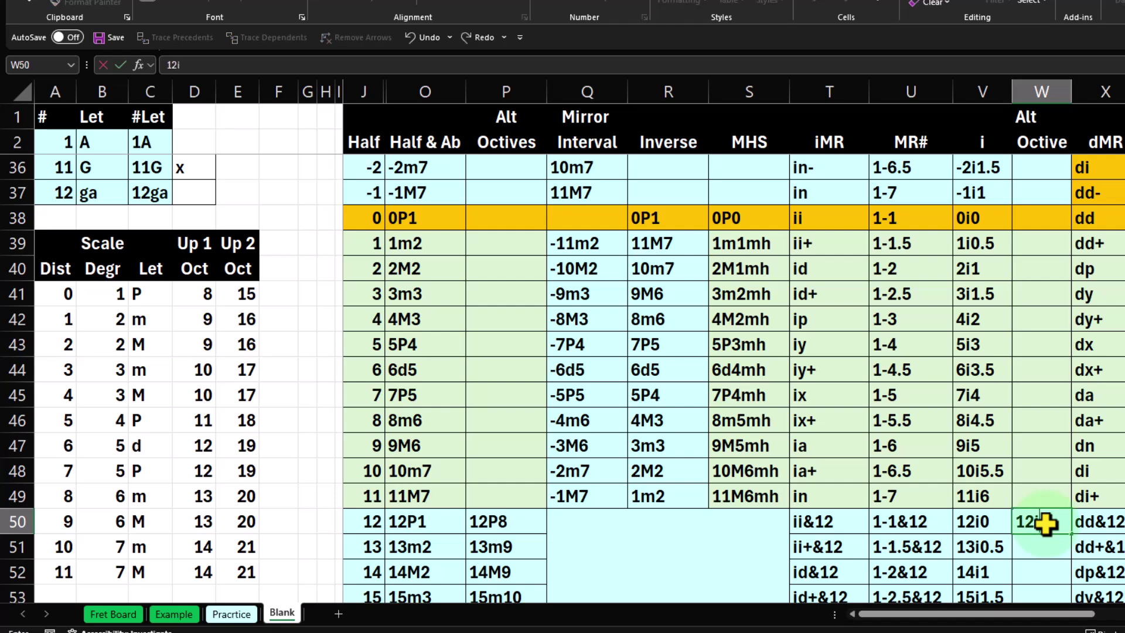
{"action": "key", "text": "Return"}
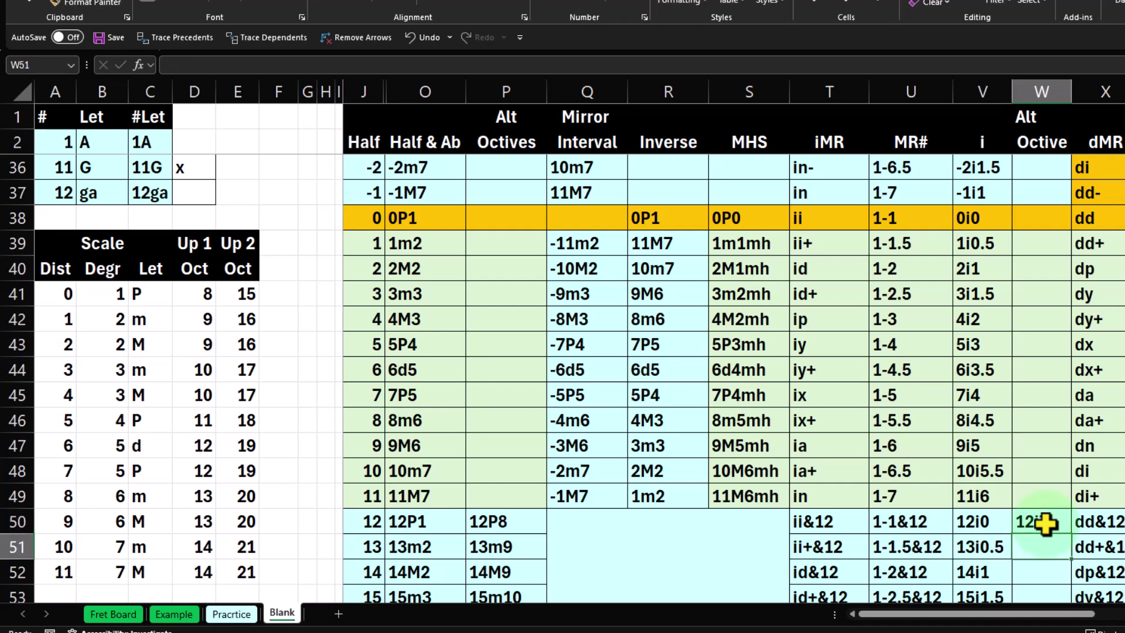
Examine the sequence of mode letters and scale numbers in G5:H12, stepping from one i to the next.
{"action": "scroll", "coordinate": [587, 512], "scroll_direction": "up", "scroll_amount": 9}
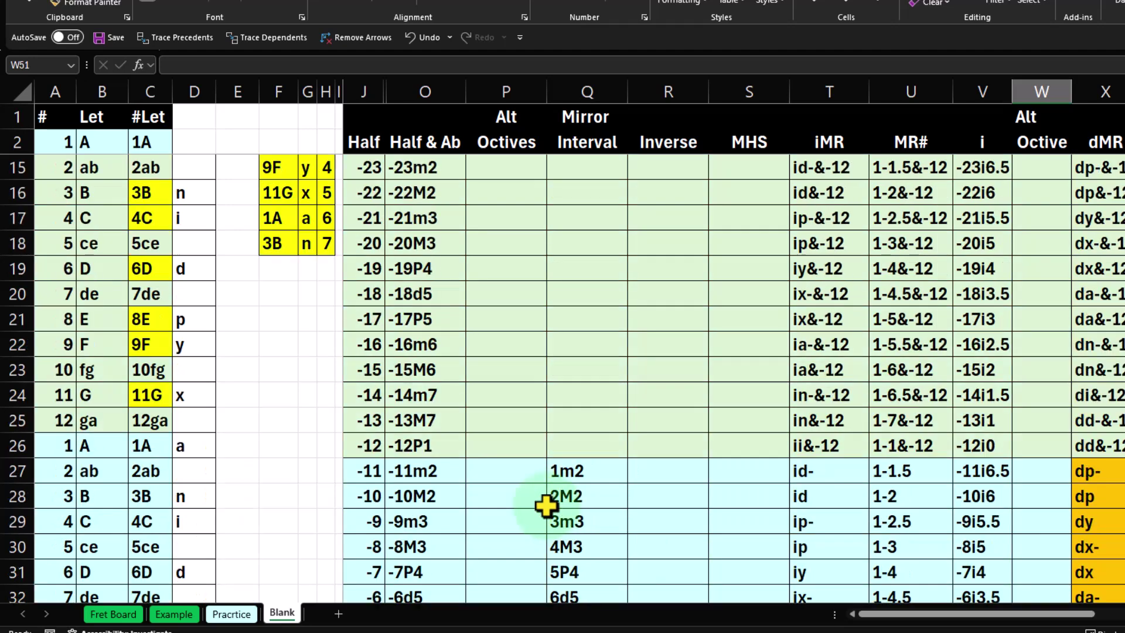
{"action": "scroll", "coordinate": [466, 433], "scroll_direction": "up", "scroll_amount": 2}
{"action": "left_click", "coordinate": [324, 219]}
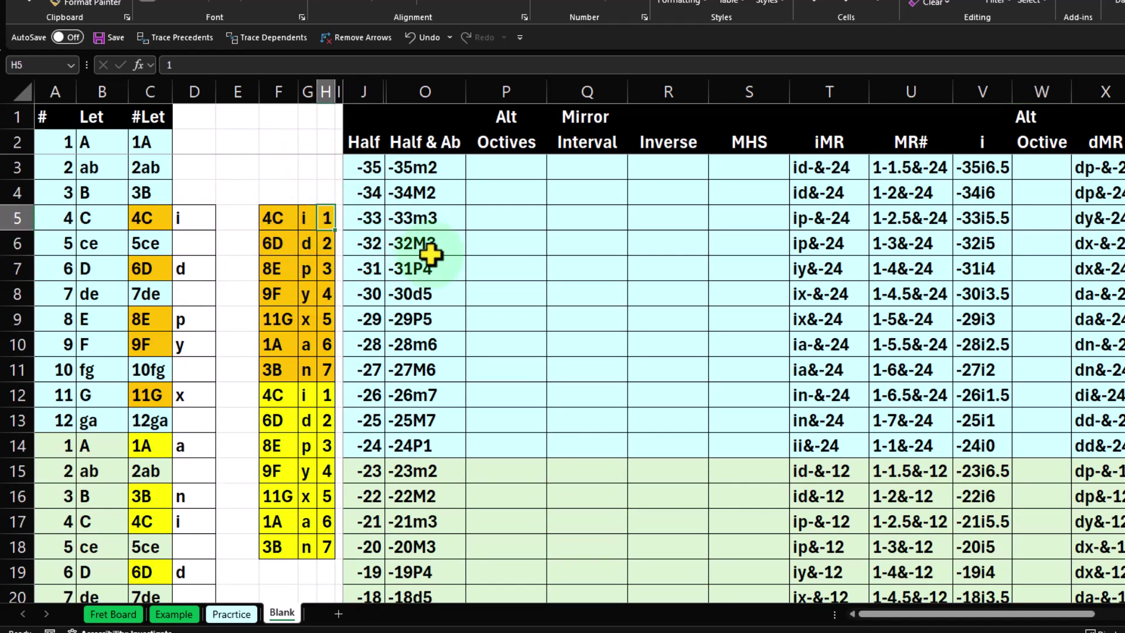
{"action": "key", "text": "Down"}
{"action": "key", "text": "Left"}
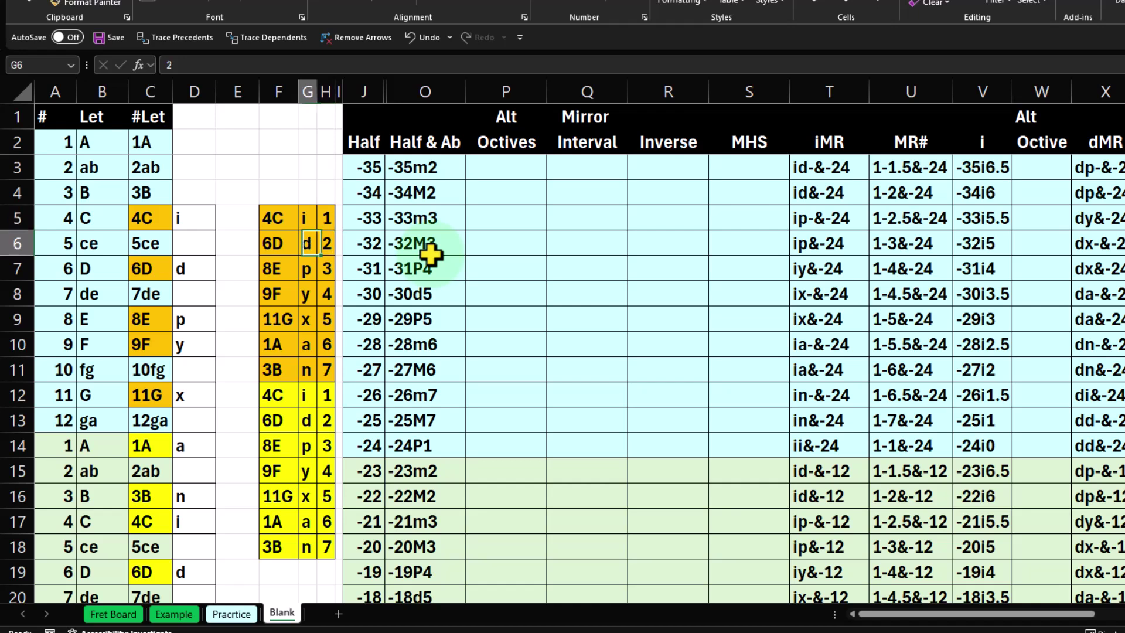
{"action": "key", "text": "Down"}
{"action": "key", "text": "Down"}
{"action": "key", "text": "Down"}
{"action": "key", "text": "Down"}
{"action": "key", "text": "Down"}
{"action": "key", "text": "Down"}
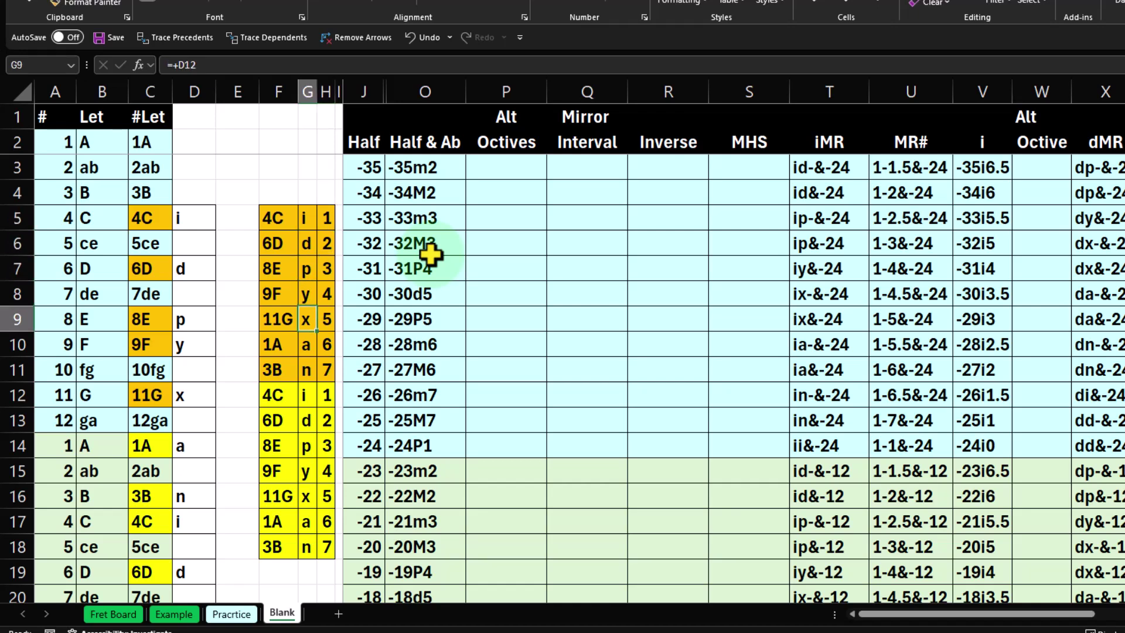
{"action": "key", "text": "Up"}
{"action": "key", "text": "Up"}
{"action": "key", "text": "Up"}
{"action": "key", "text": "Up"}
{"action": "key", "text": "Up"}
{"action": "key", "text": "Up"}
{"action": "key", "text": "Up"}
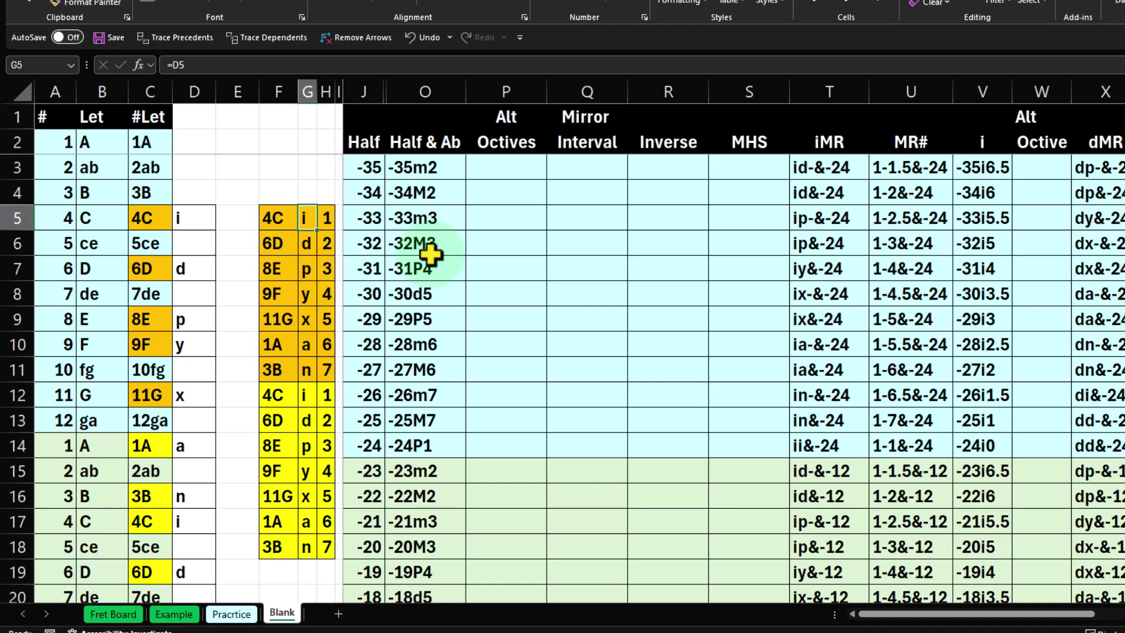
{"action": "key", "text": "Down"}
{"action": "key", "text": "Down"}
{"action": "key", "text": "Down"}
{"action": "key", "text": "Down"}
{"action": "key", "text": "Down"}
{"action": "key", "text": "Down"}
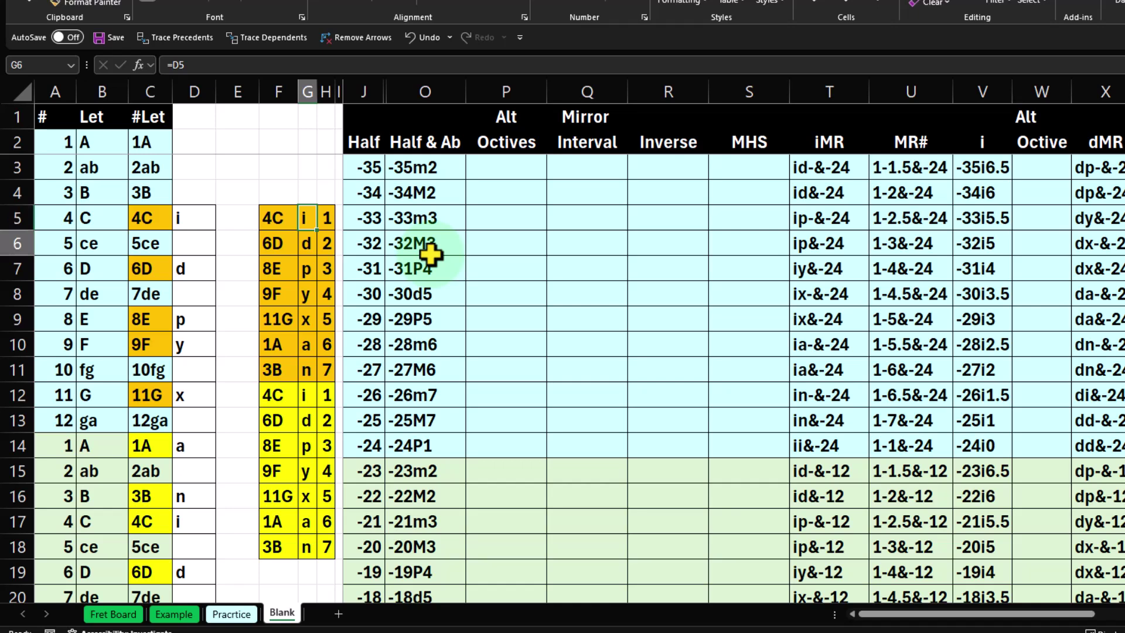
{"action": "key", "text": "Down"}
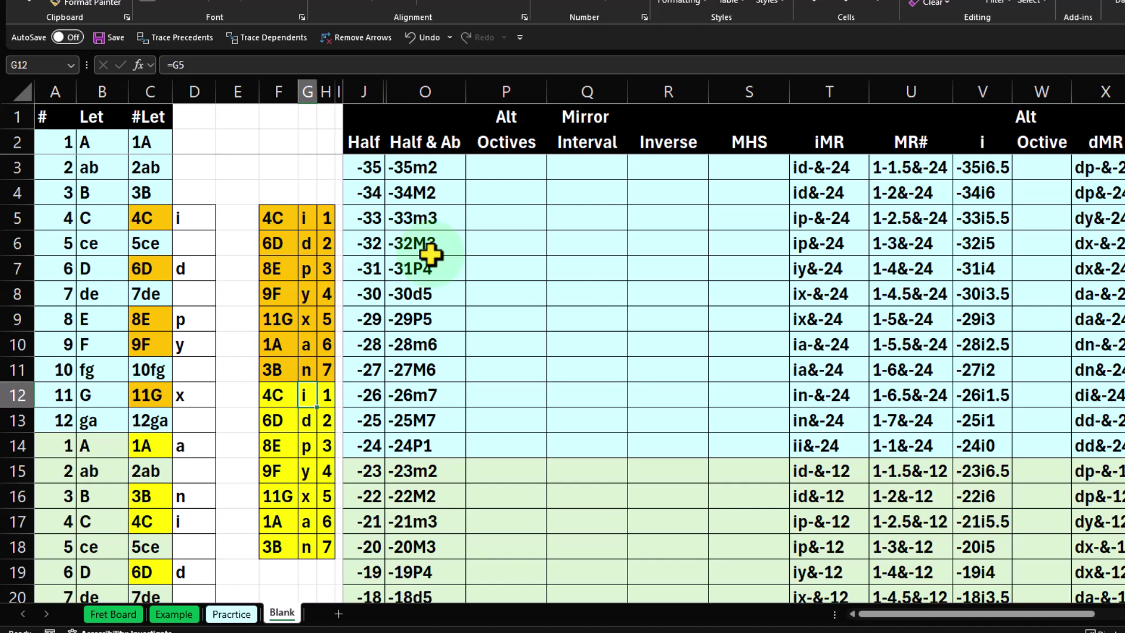
Enter 14i8 in W52 as the alternative name for the 14-half-step distance.
{"action": "left_click", "coordinate": [835, 335]}
{"action": "scroll", "coordinate": [835, 335], "scroll_direction": "down", "scroll_amount": 5}
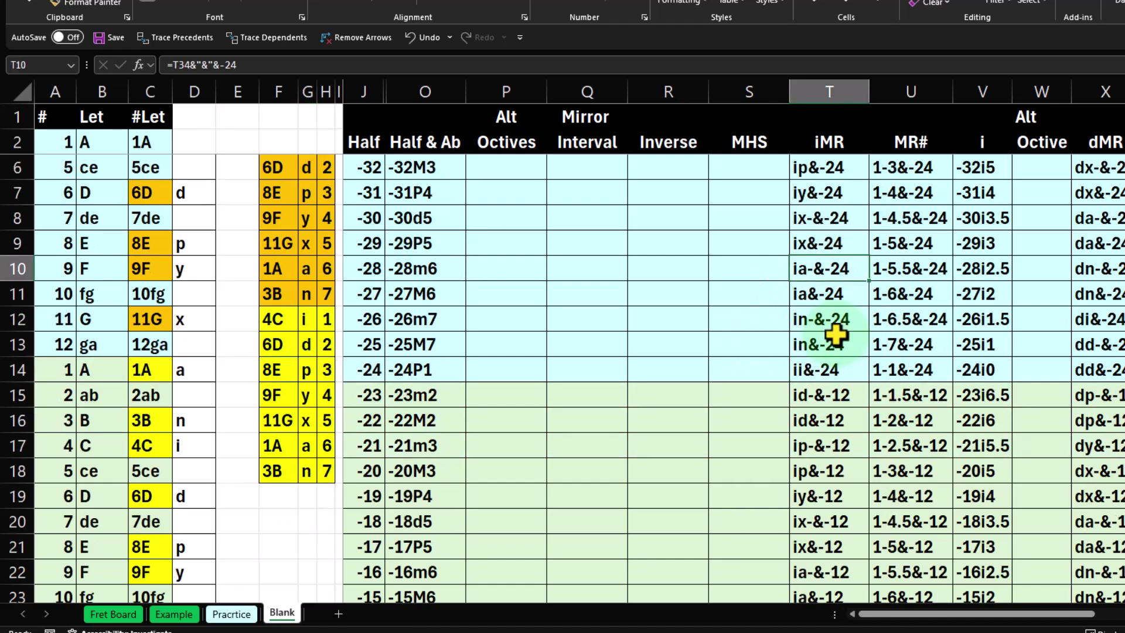
{"action": "scroll", "coordinate": [836, 335], "scroll_direction": "down", "scroll_amount": 8}
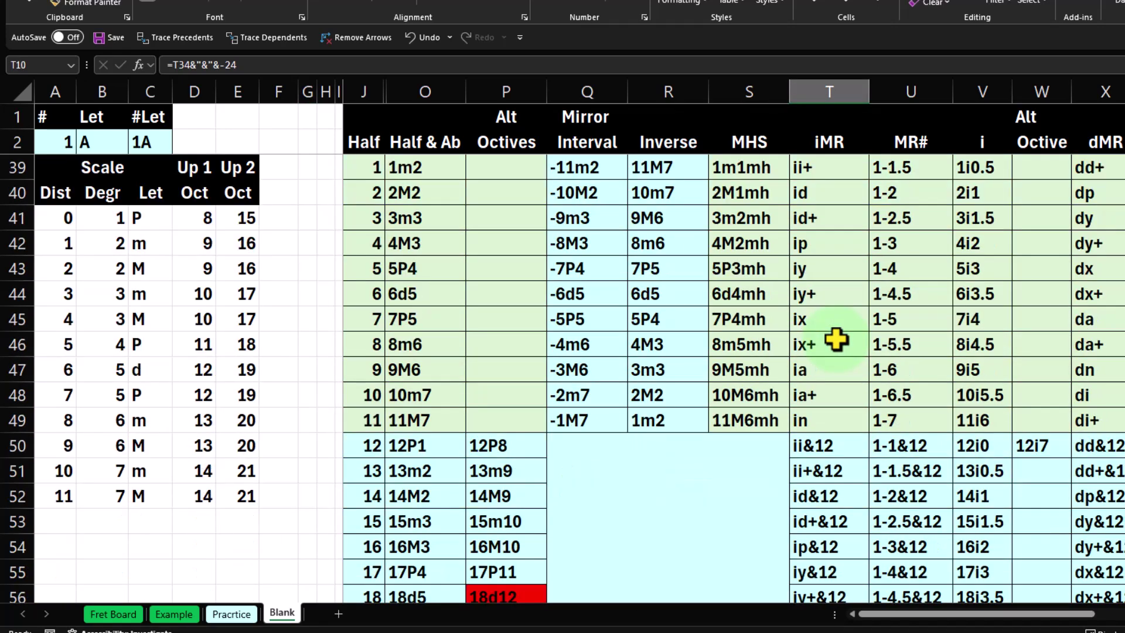
{"action": "scroll", "coordinate": [838, 336], "scroll_direction": "down", "scroll_amount": 2}
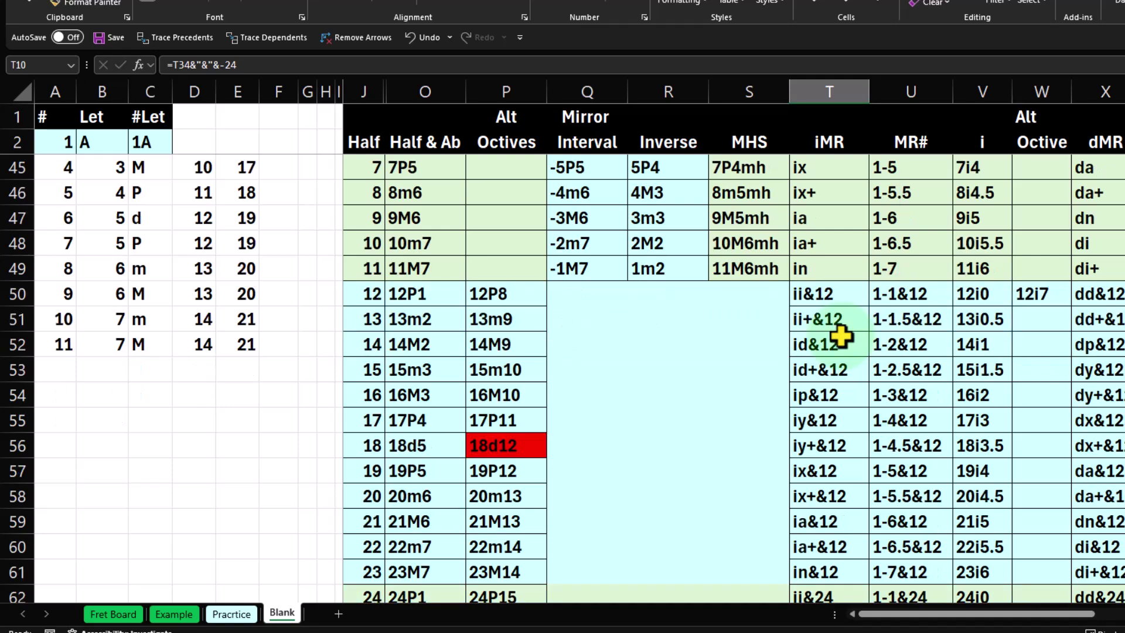
{"action": "left_click", "coordinate": [1029, 271]}
{"action": "scroll", "coordinate": [996, 352], "scroll_direction": "up", "scroll_amount": 1}
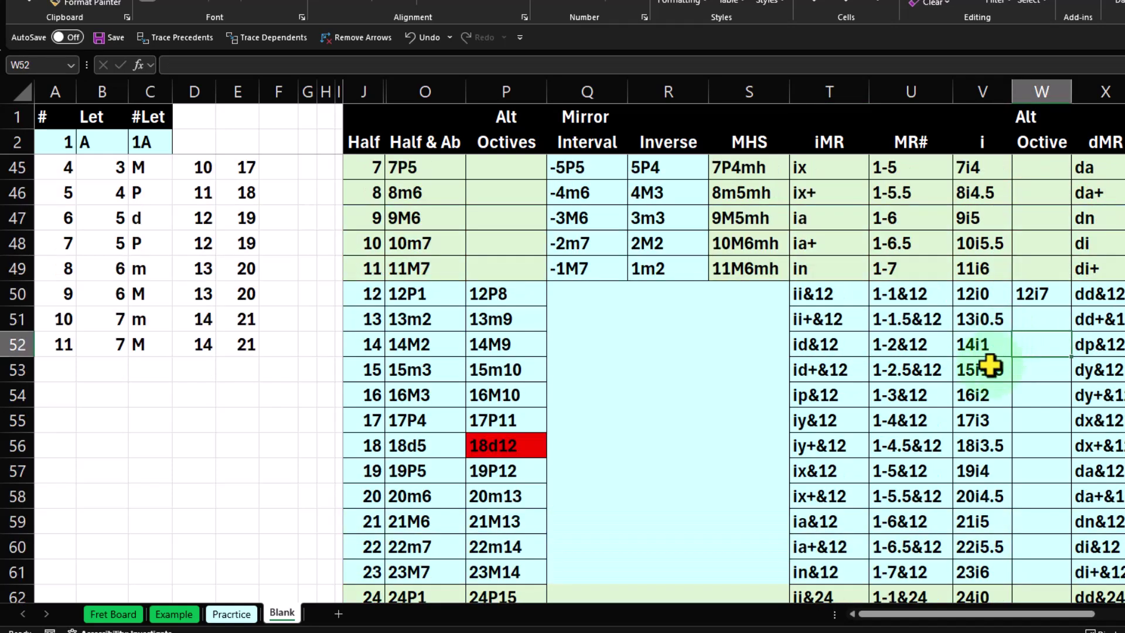
{"action": "scroll", "coordinate": [938, 416], "scroll_direction": "up", "scroll_amount": 1}
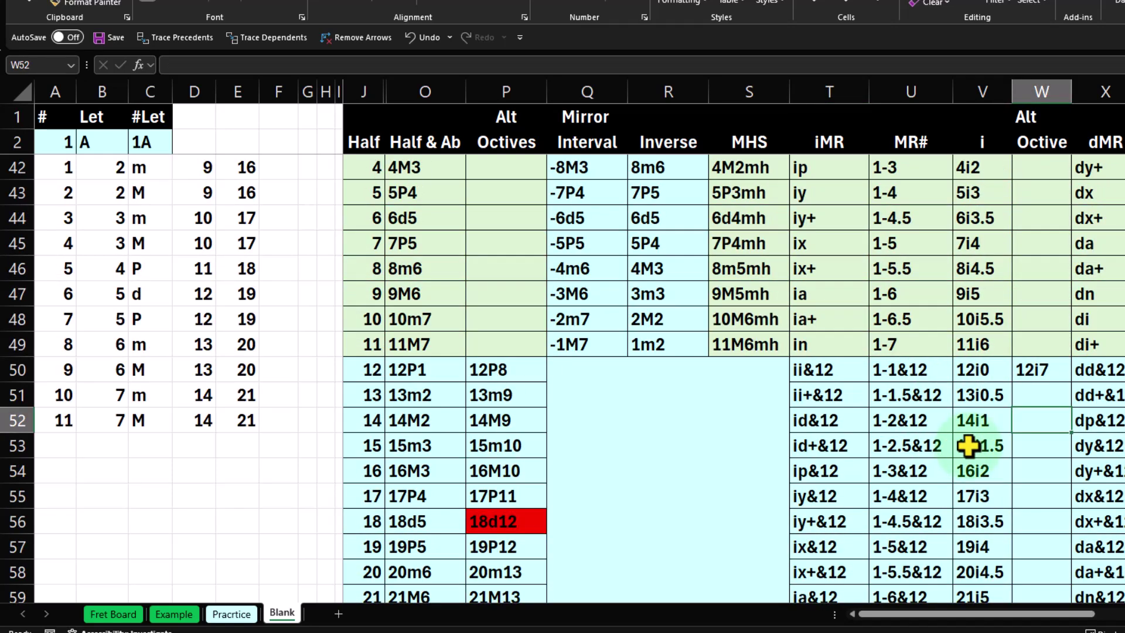
{"action": "type", "text": "14"}
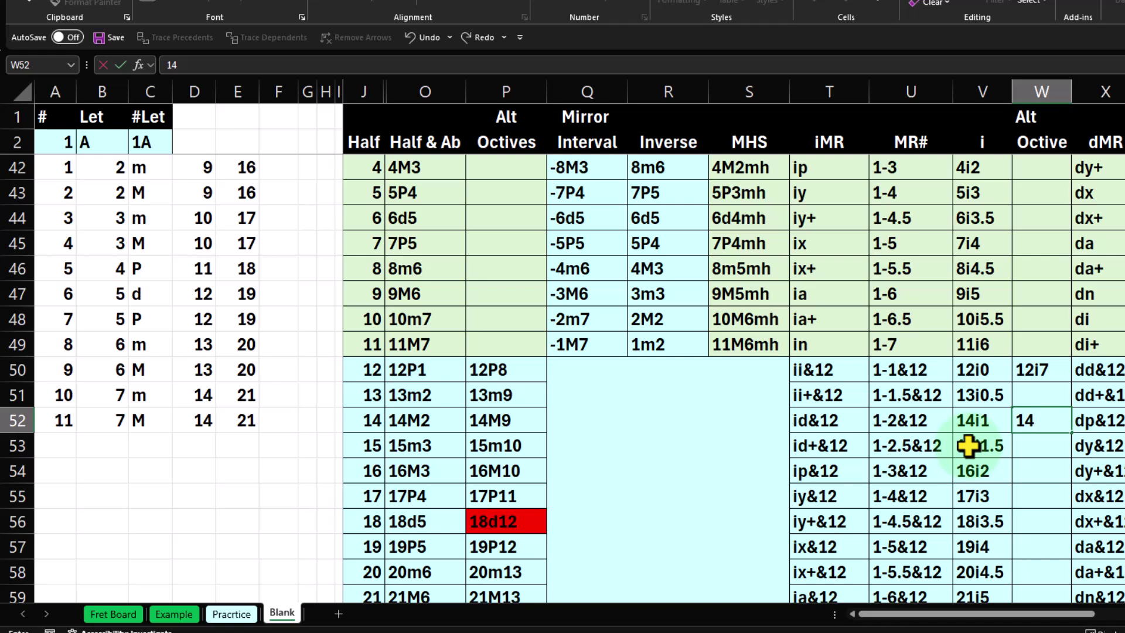
{"action": "type", "text": "i"}
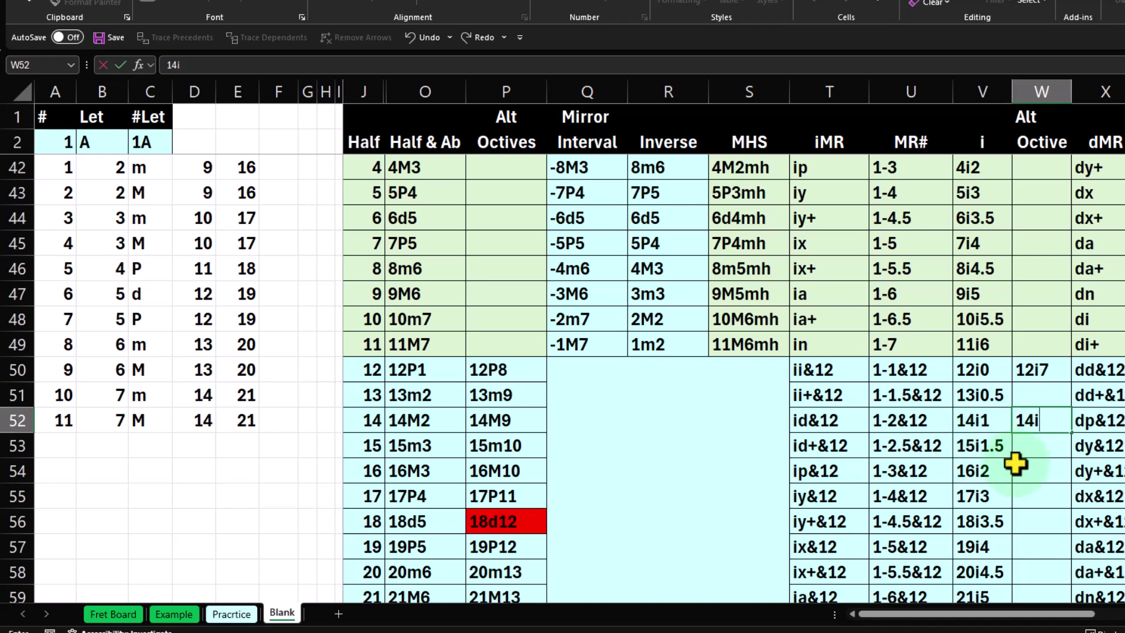
{"action": "type", "text": "8"}
{"action": "key", "text": "Return"}
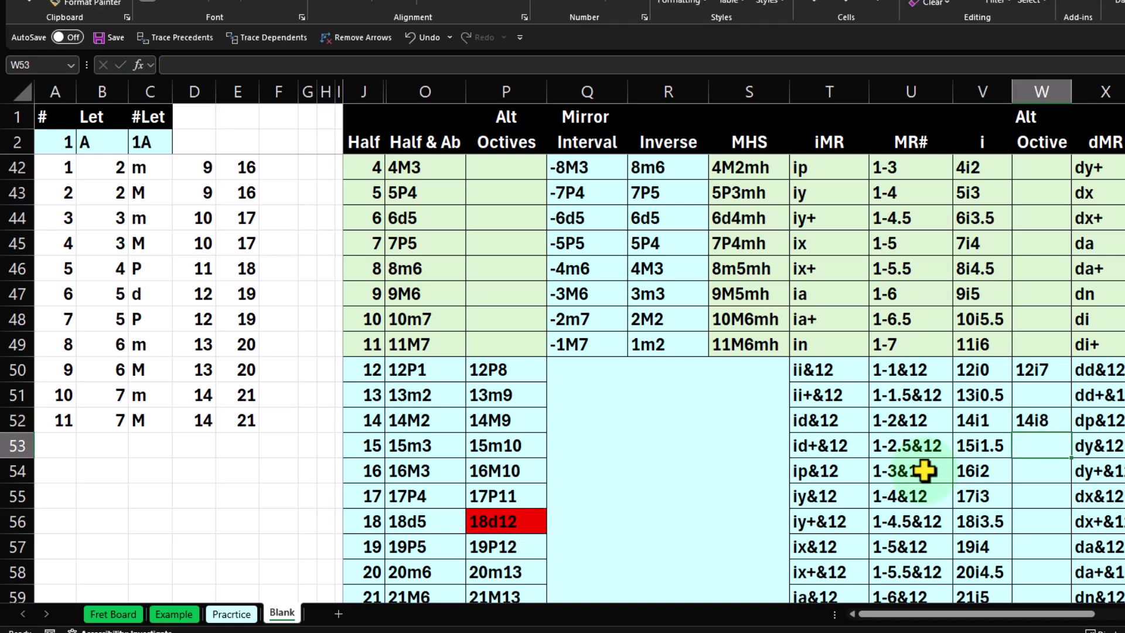
Enter 16i9 in W54 as the alternative name for the 16-half-step distance.
{"action": "key", "text": "Down"}
{"action": "type", "text": "1"}
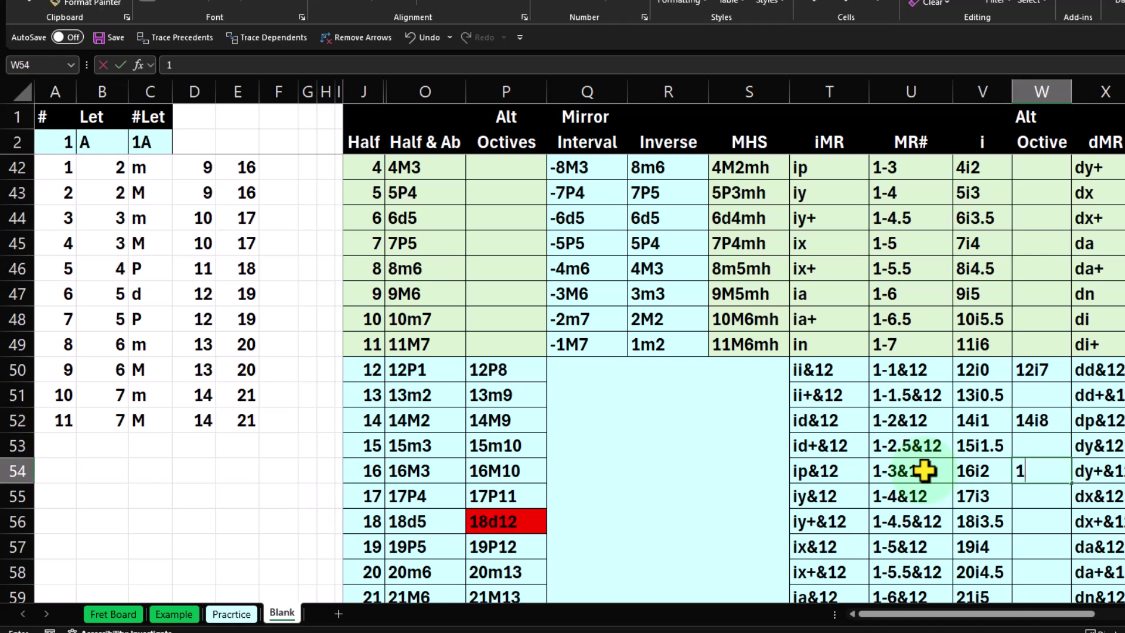
{"action": "type", "text": "6i9"}
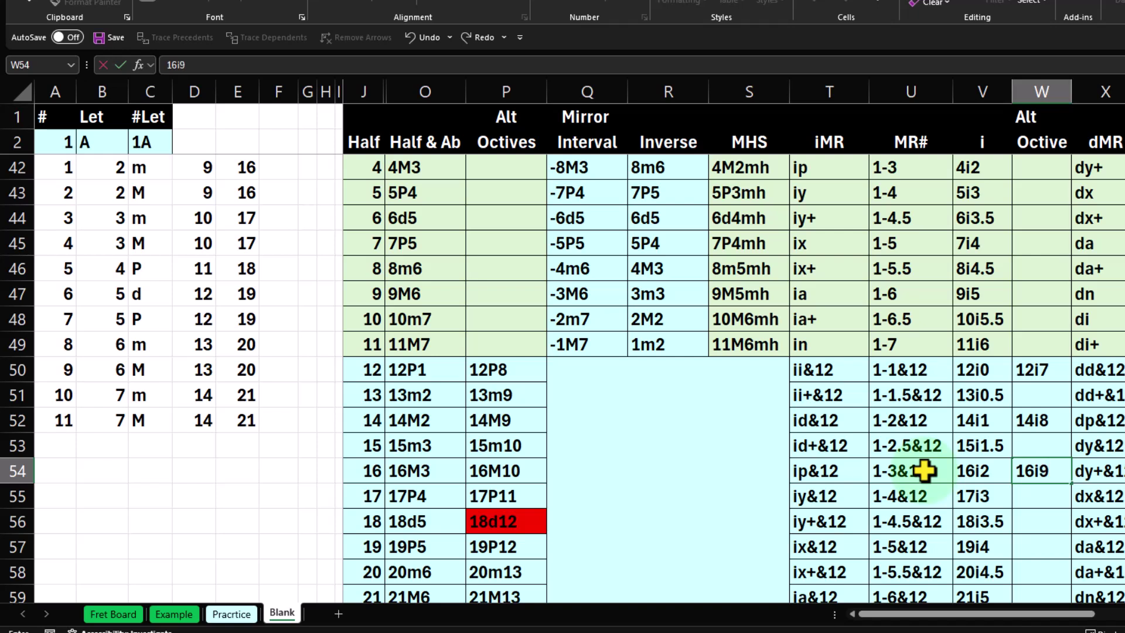
{"action": "key", "text": "Return"}
{"action": "key", "text": "Up"}
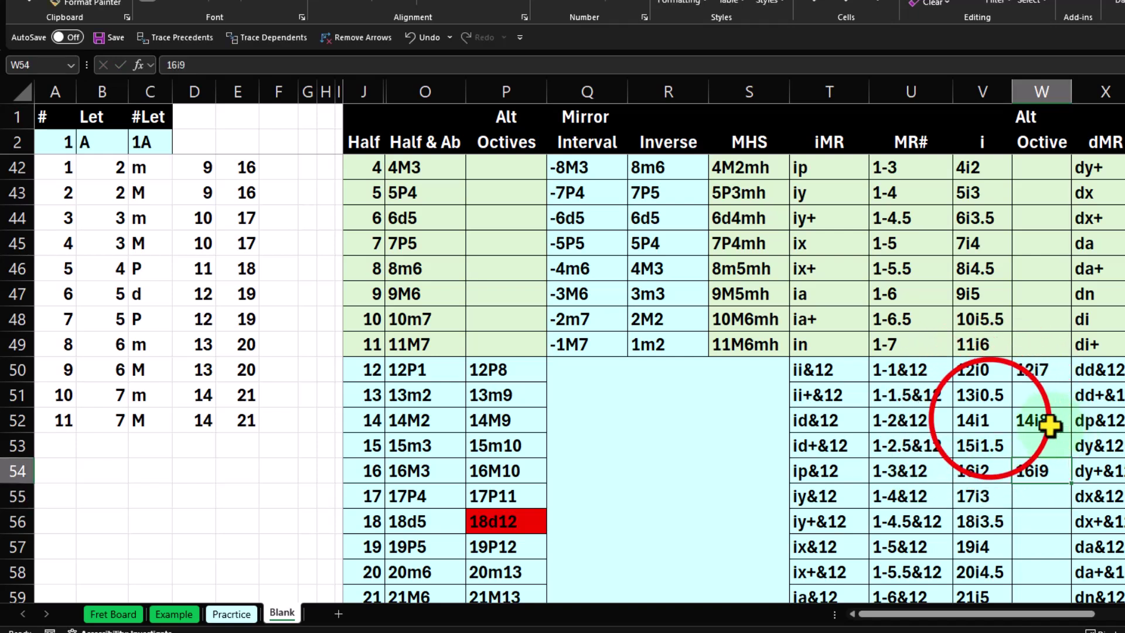
Compare the i column names with their alternatives in the Alt Octive column, and clear the trial entries in W50:W54.
{"action": "left_click", "coordinate": [992, 421]}
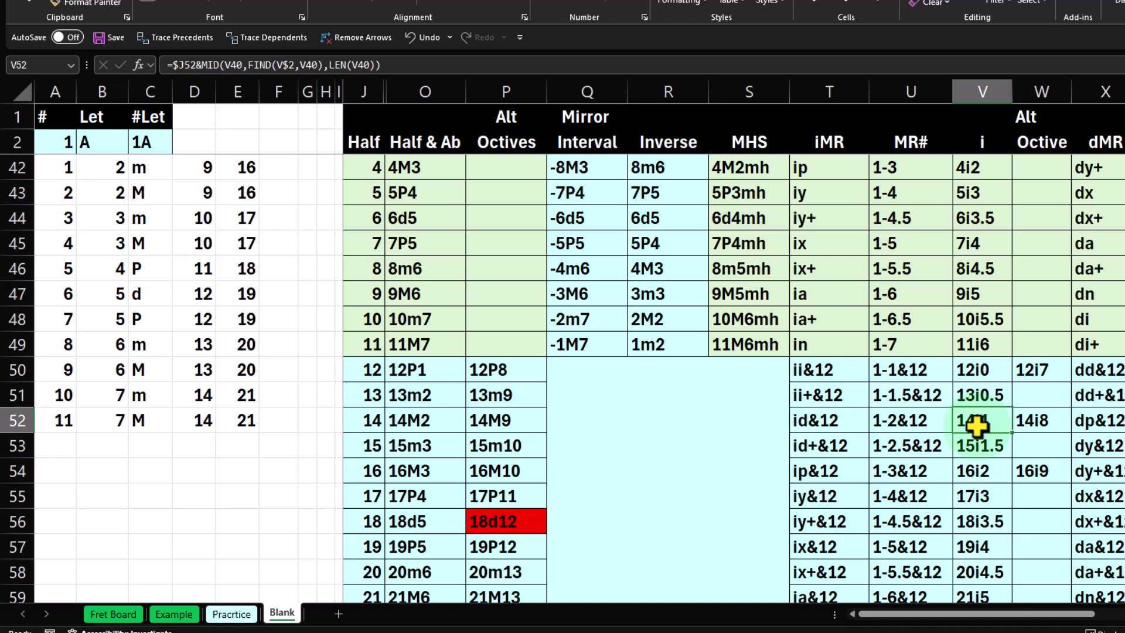
{"action": "left_click", "coordinate": [1031, 421]}
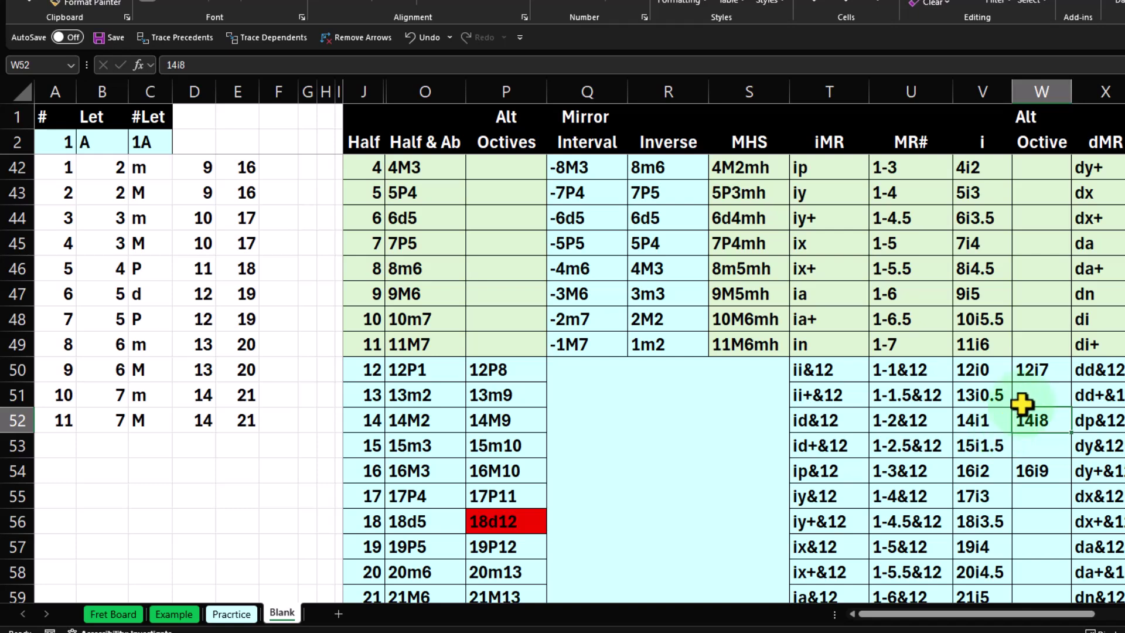
{"action": "left_click_drag", "start_coordinate": [1028, 373], "coordinate": [1038, 448]}
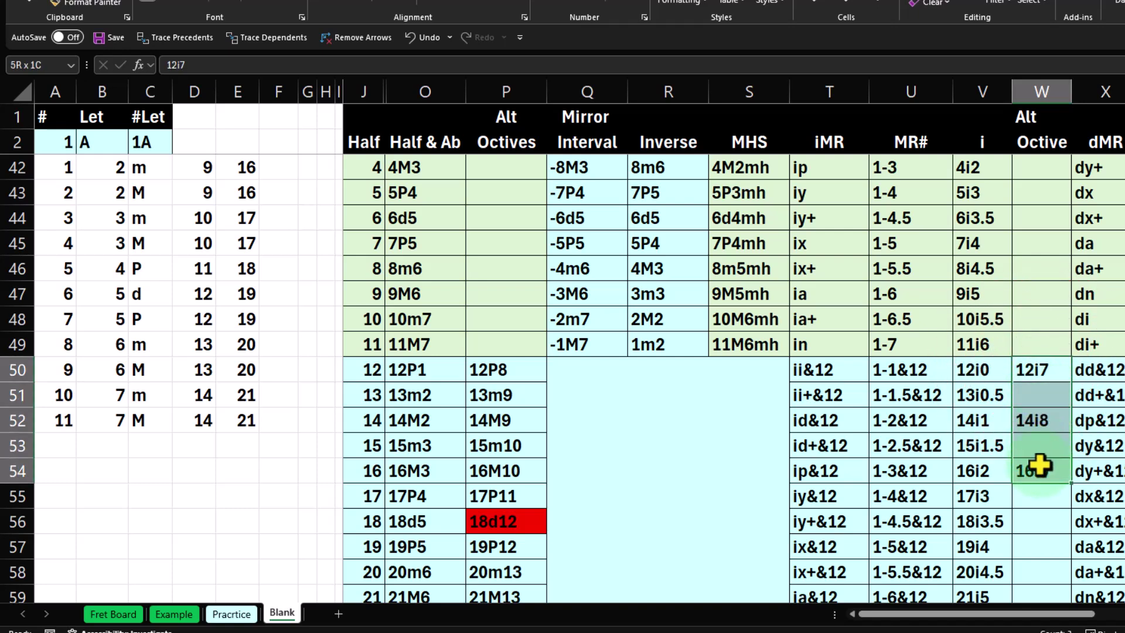
{"action": "left_click", "coordinate": [1031, 427]}
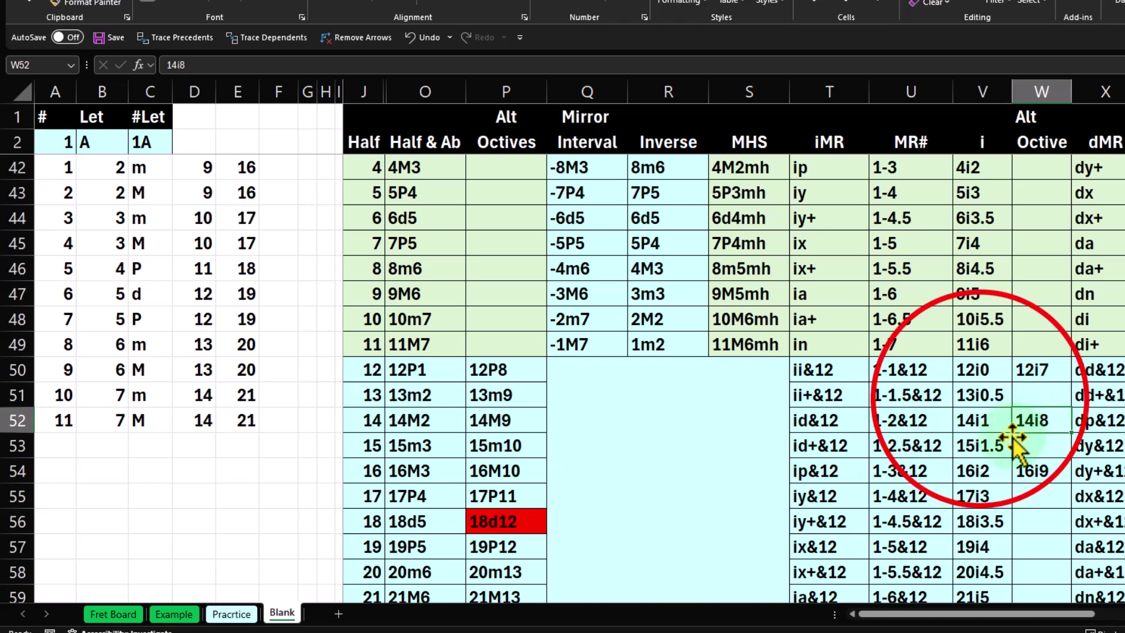
{"action": "left_click", "coordinate": [979, 404]}
{"action": "key", "text": "ctrl+v"}
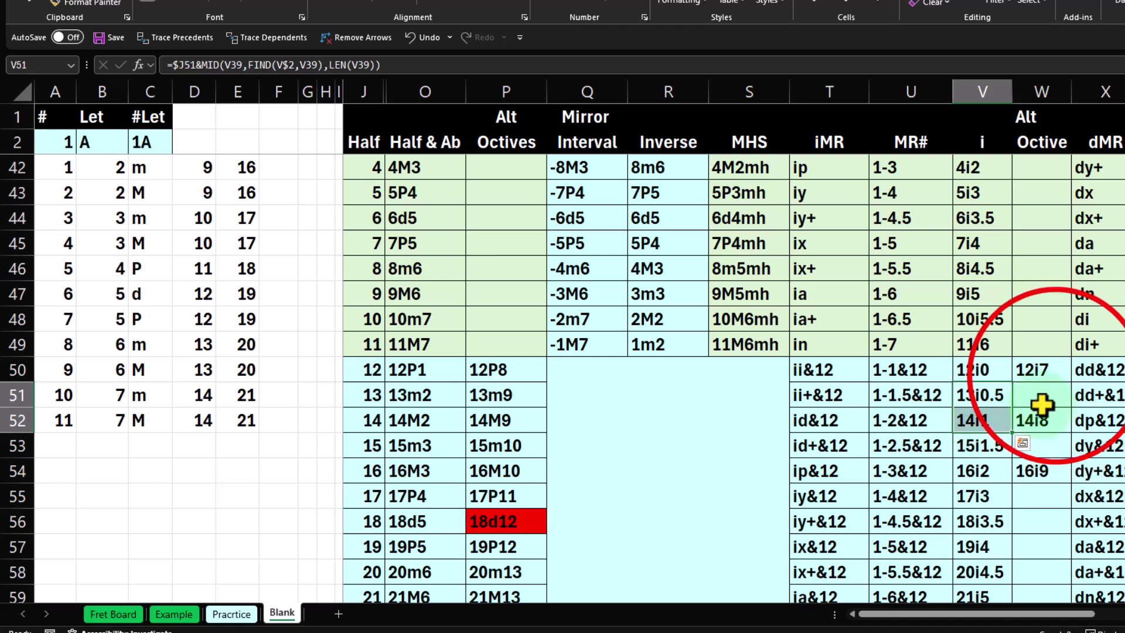
{"action": "left_click_drag", "start_coordinate": [1043, 371], "coordinate": [1053, 464]}
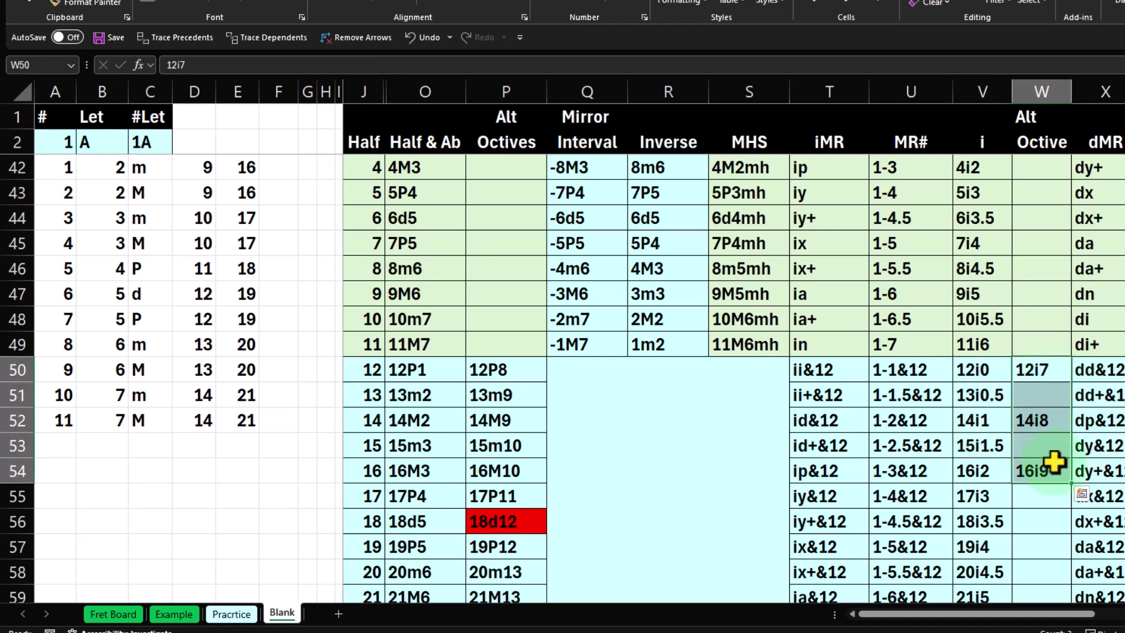
{"action": "key", "text": "Delete"}
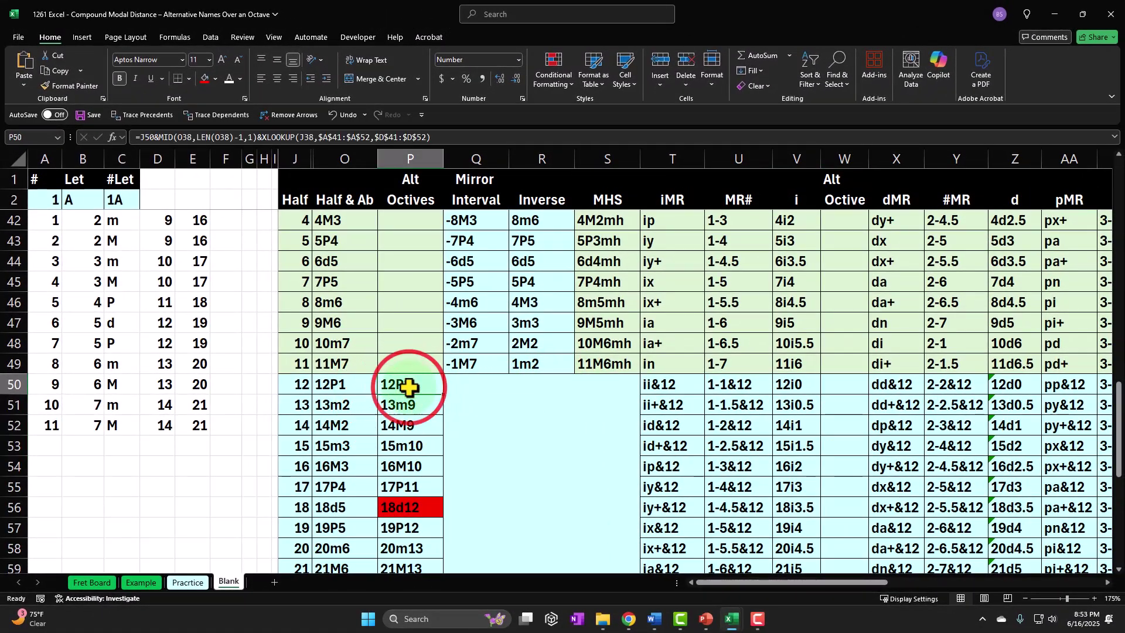
Examine the MID and XLOOKUP formula in P50 of the Alt Octives column.
{"action": "double_click", "coordinate": [410, 385]}
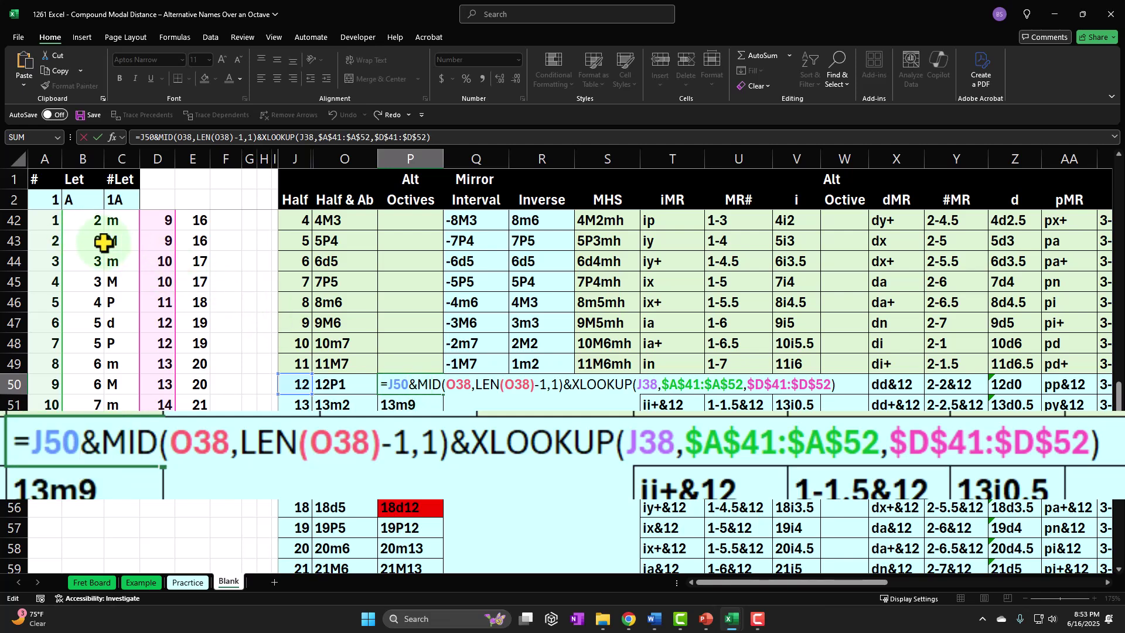
{"action": "key", "text": "Return"}
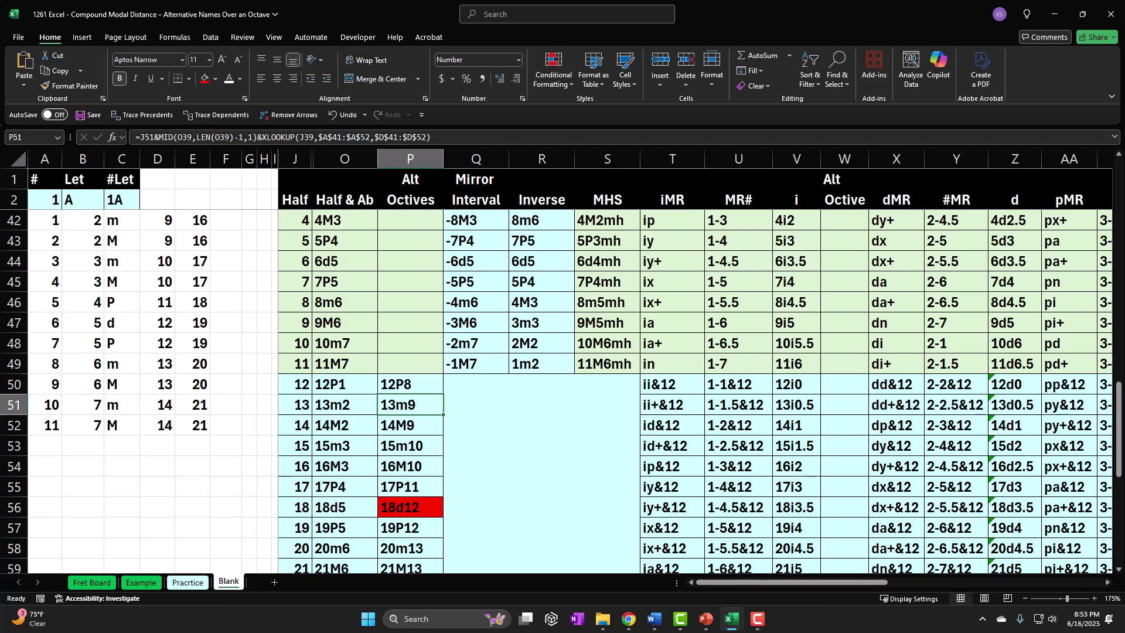
{"action": "left_click_drag", "start_coordinate": [895, 507], "coordinate": [895, 487]}
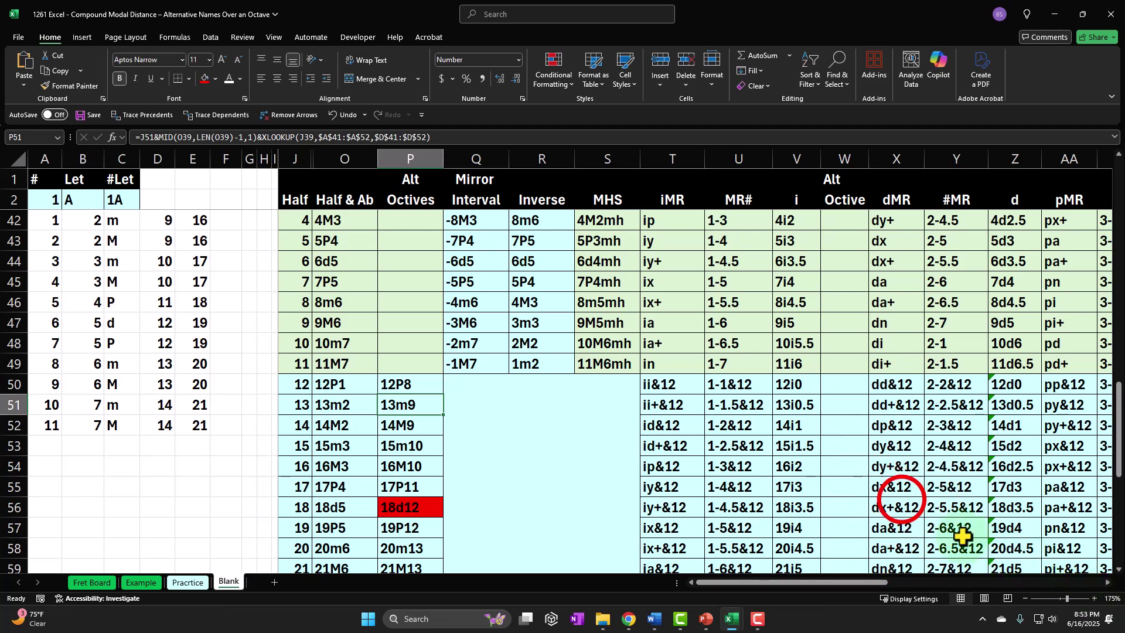
Enter 12i7 in W50 of the Alt Octive column beside the i column's octave name.
{"action": "left_click", "coordinate": [845, 391]}
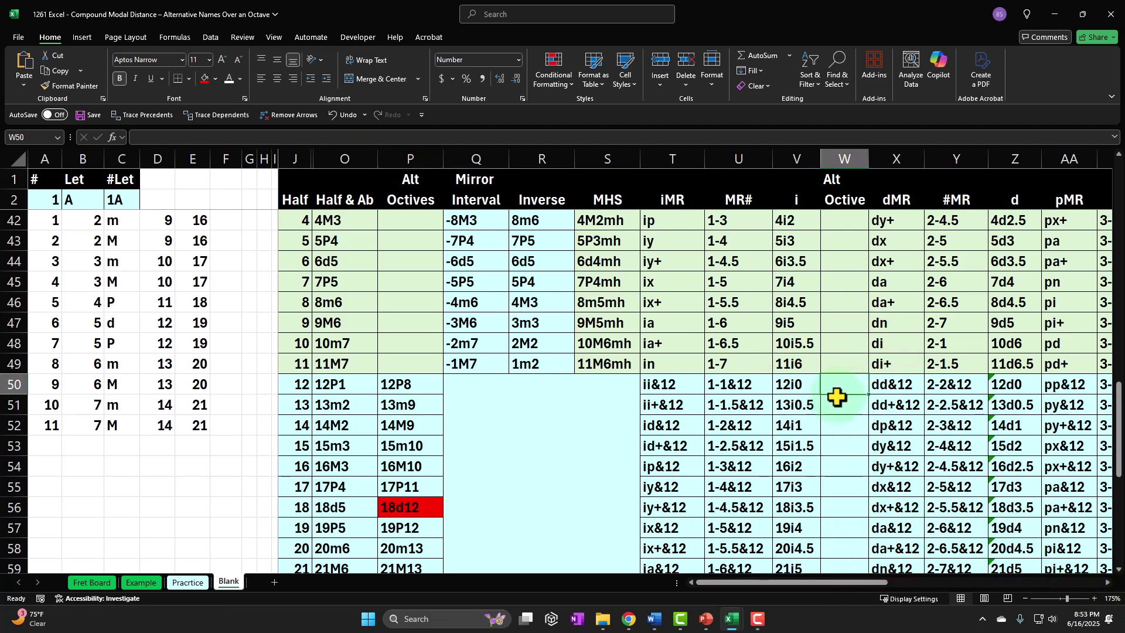
{"action": "scroll", "coordinate": [835, 399], "scroll_direction": "up", "scroll_amount": 1}
{"action": "scroll", "coordinate": [836, 398], "scroll_direction": "up", "scroll_amount": 1}
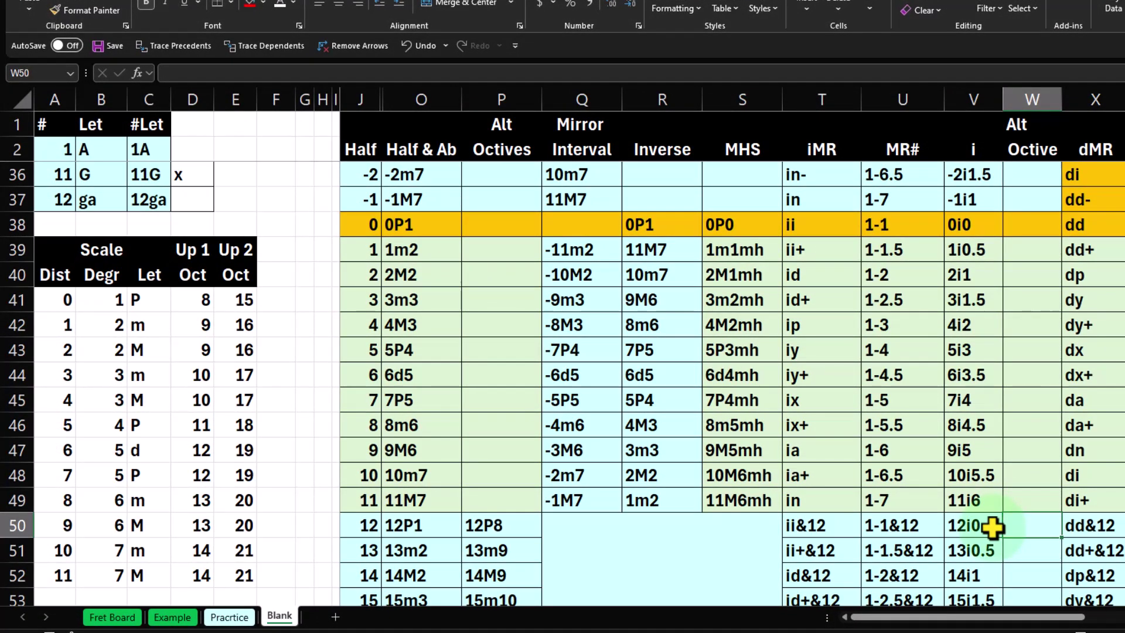
{"action": "type", "text": "12i"}
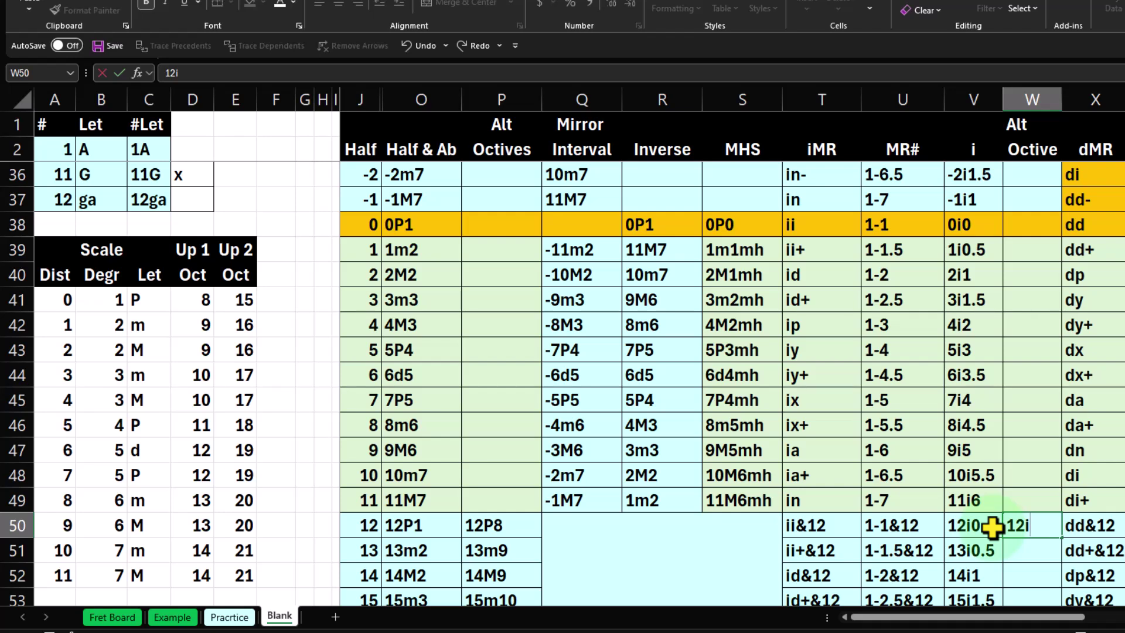
{"action": "type", "text": "7"}
{"action": "key", "text": "Return"}
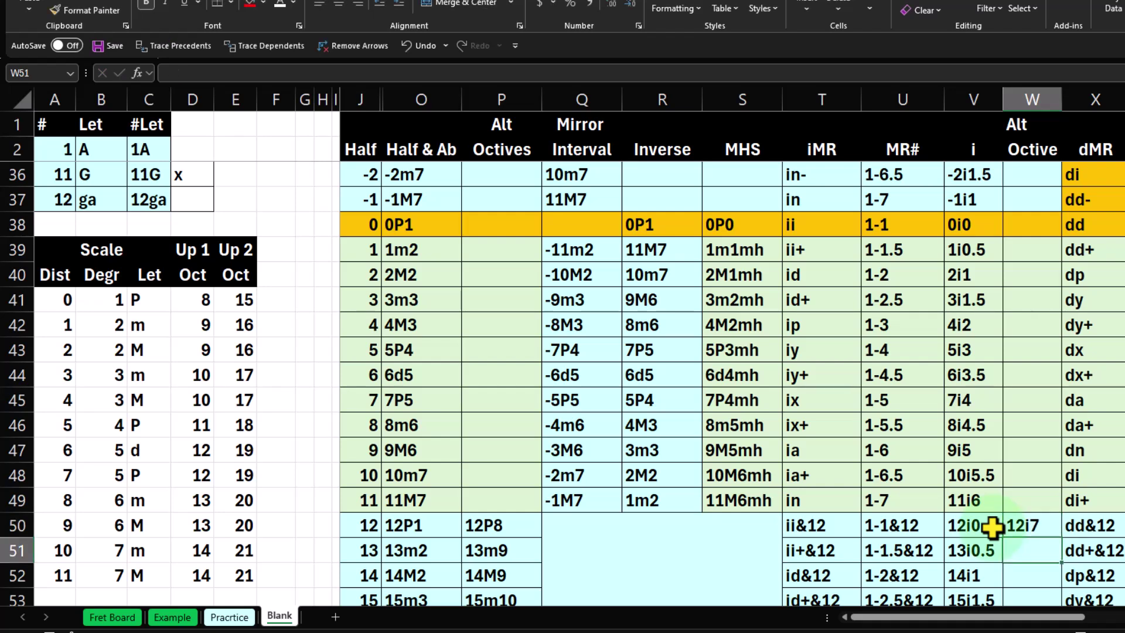
Replace the entry in W50 with =LEFT(V50,3) to extract the first three characters of the i column's octave name.
{"action": "key", "text": "Up"}
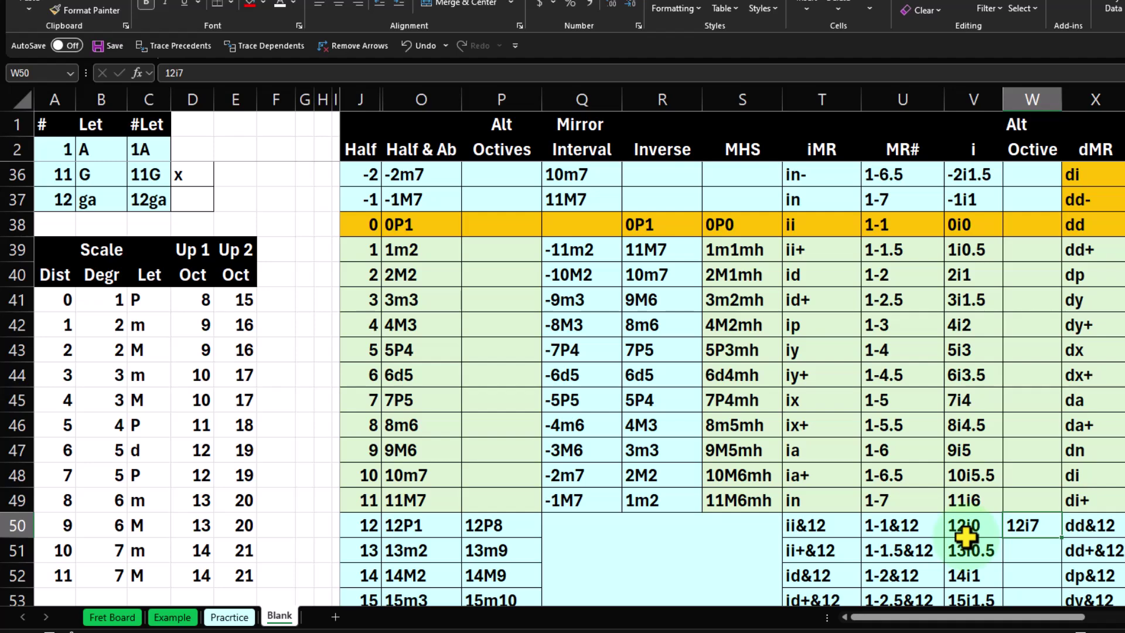
{"action": "scroll", "coordinate": [966, 535], "scroll_direction": "down", "scroll_amount": 2}
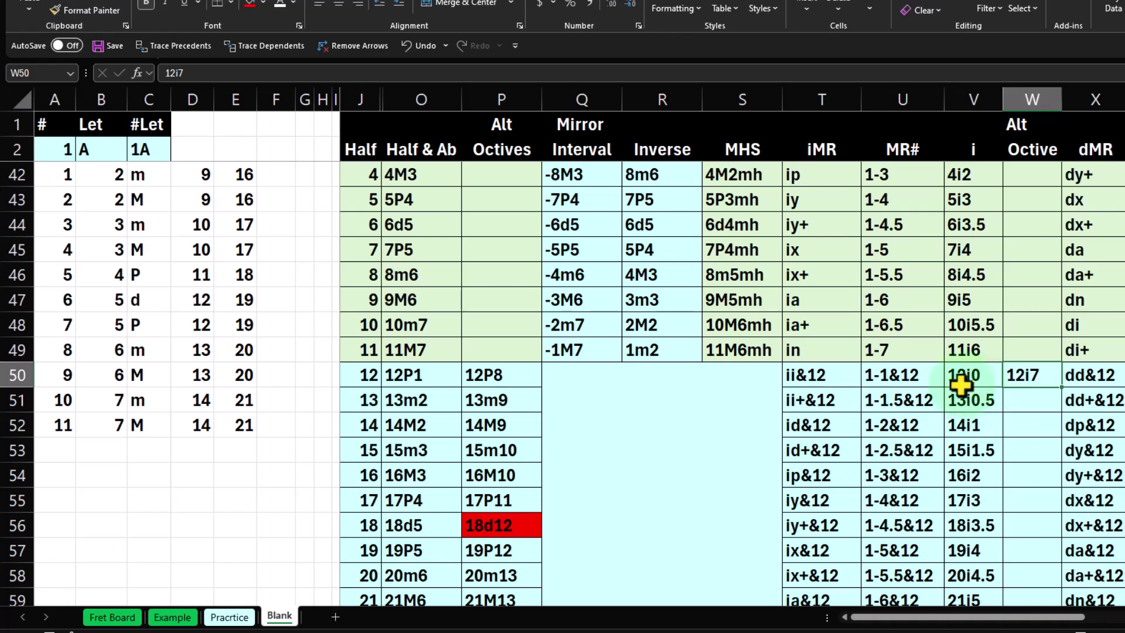
{"action": "scroll", "coordinate": [970, 393], "scroll_direction": "down", "scroll_amount": 2}
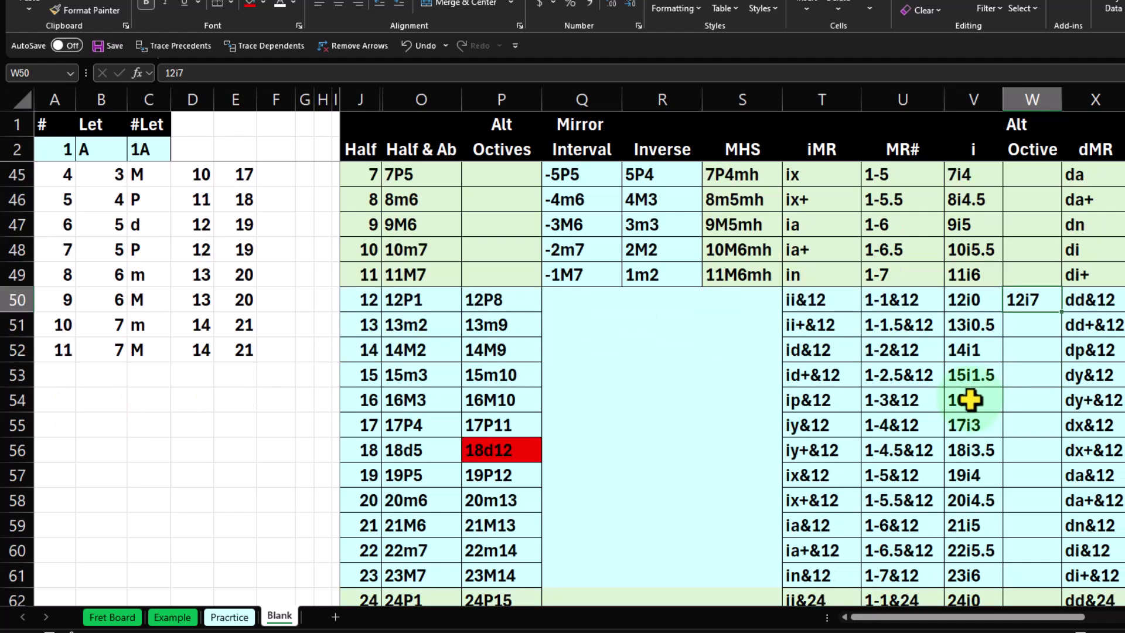
{"action": "scroll", "coordinate": [975, 470], "scroll_direction": "up", "scroll_amount": 1}
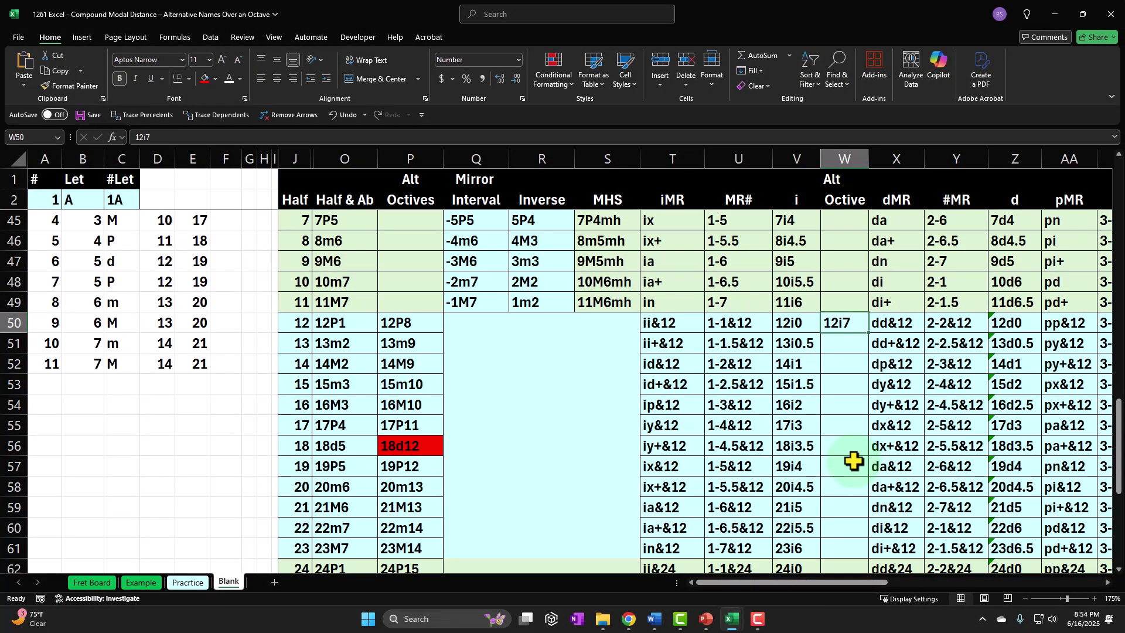
{"action": "type", "text": "="}
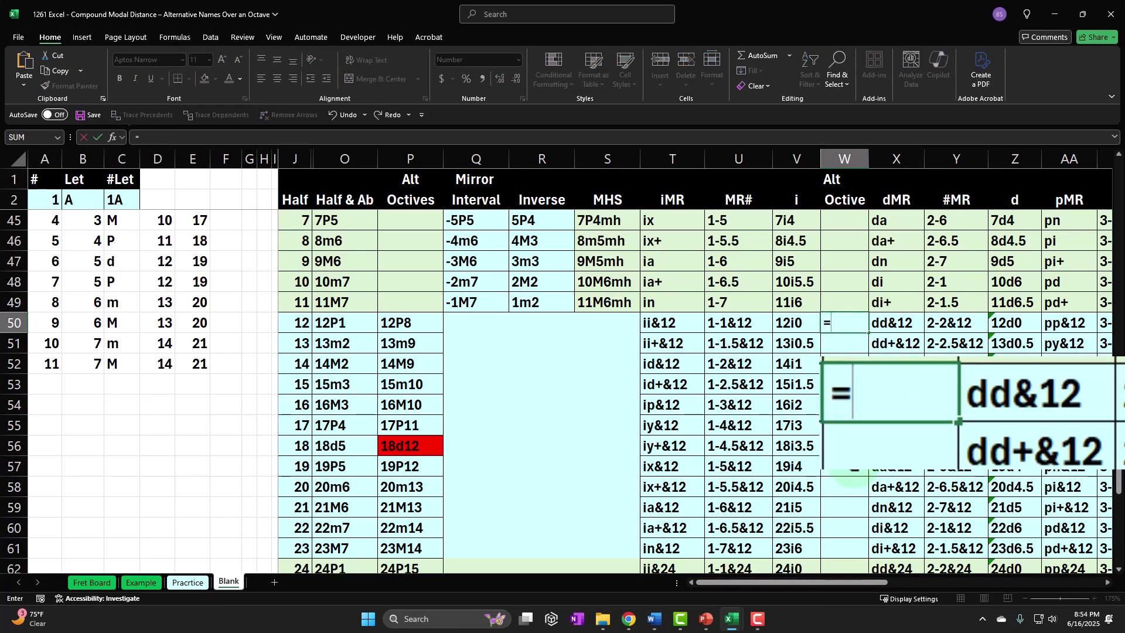
{"action": "type", "text": "lef"}
{"action": "key", "text": "Tab"}
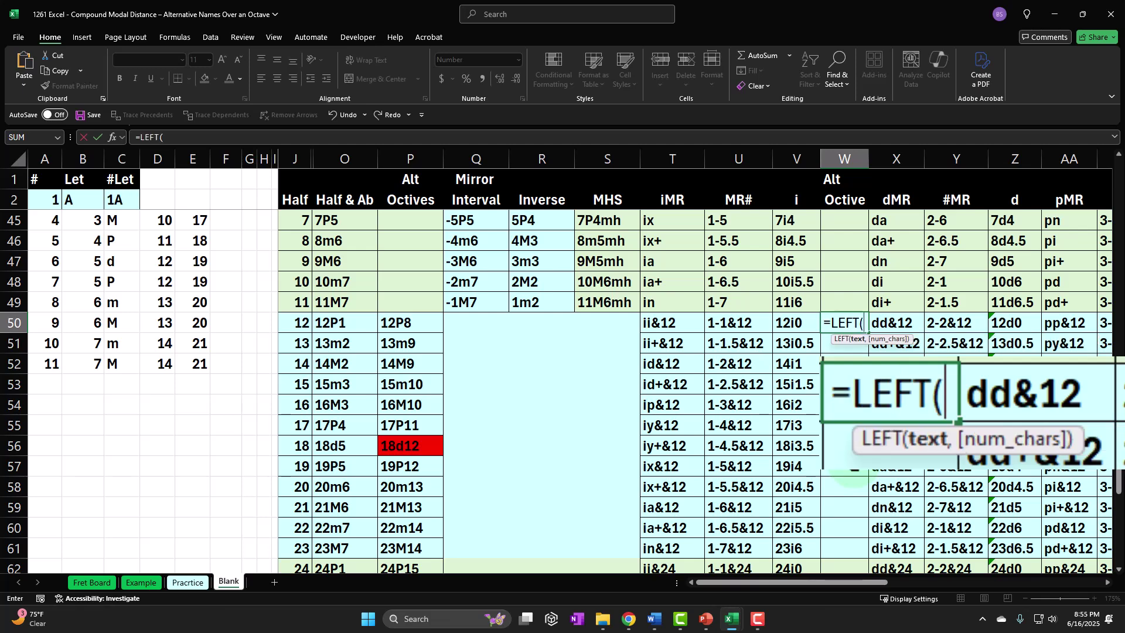
{"action": "left_click", "coordinate": [801, 319]}
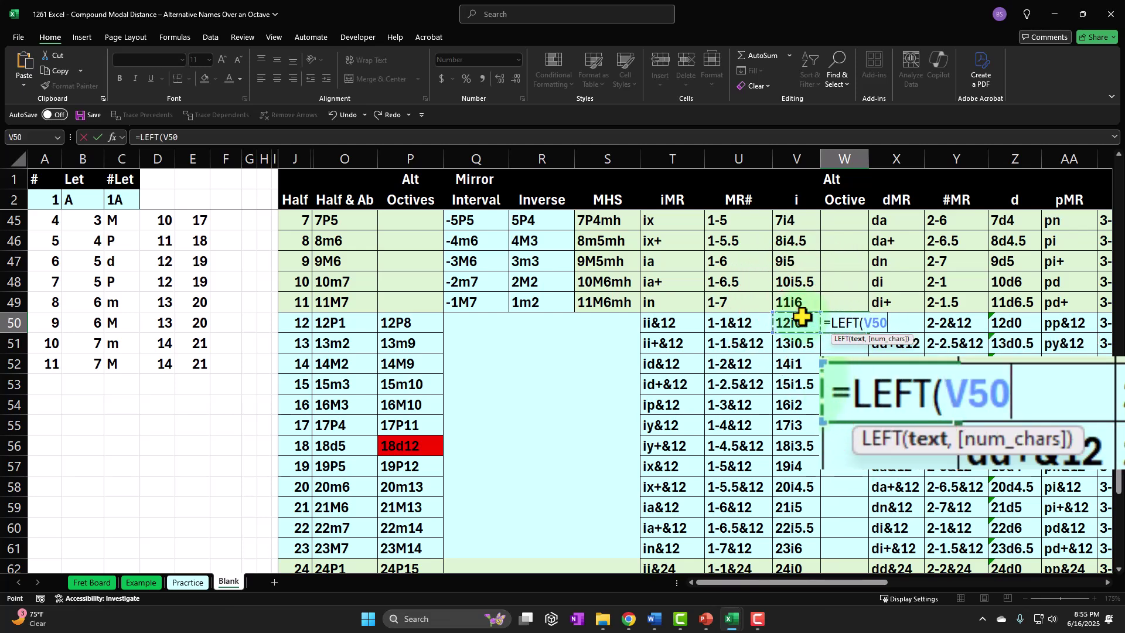
{"action": "type", "text": ","}
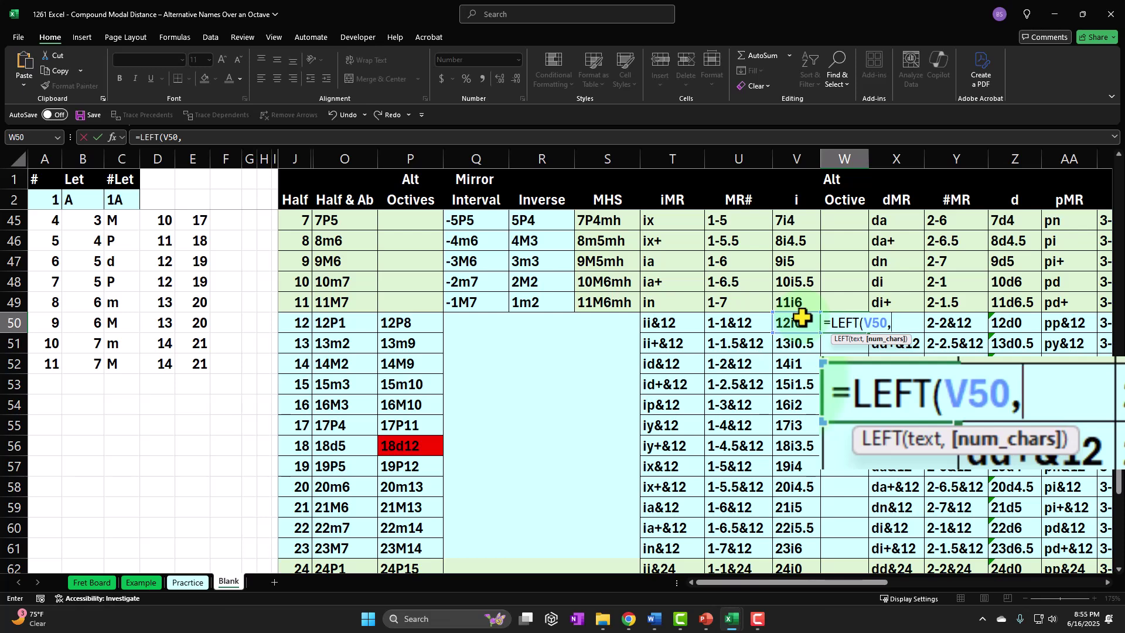
{"action": "type", "text": "3)"}
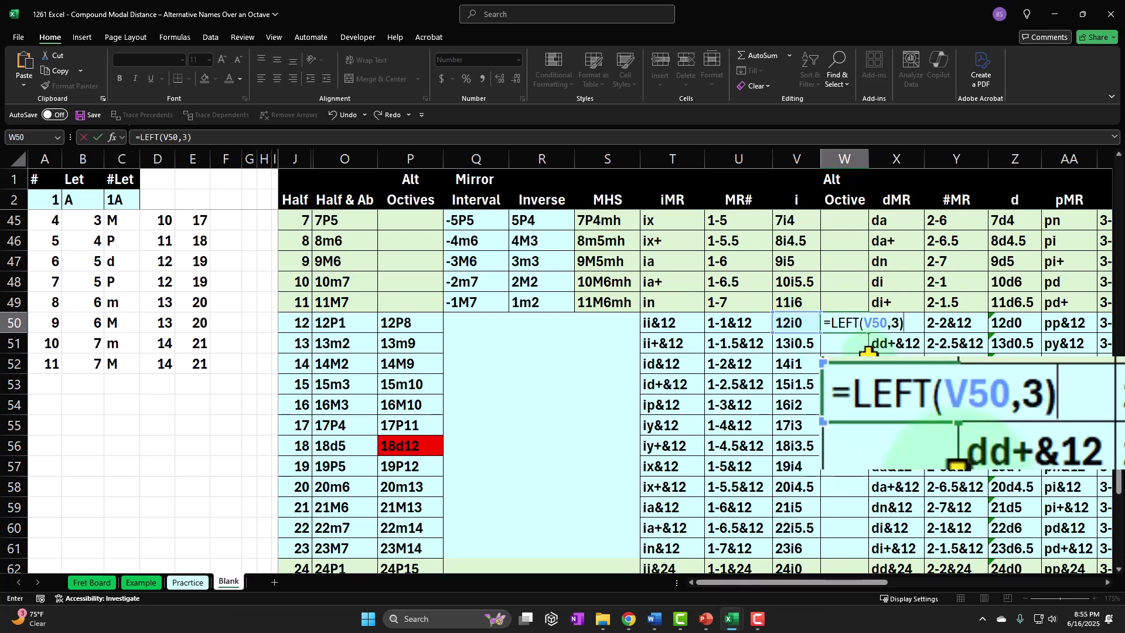
{"action": "key", "text": "Return"}
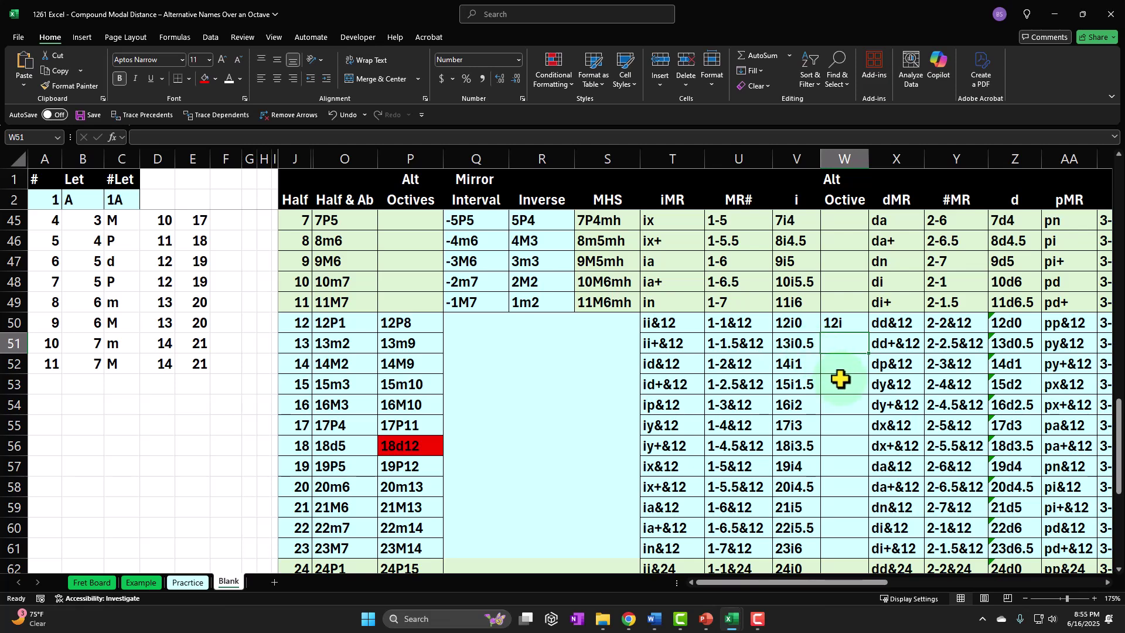
Begin a RIGHT formula in W51 that takes characters from V51, using LEN(V51) in its number-of-characters argument.
{"action": "type", "text": "="}
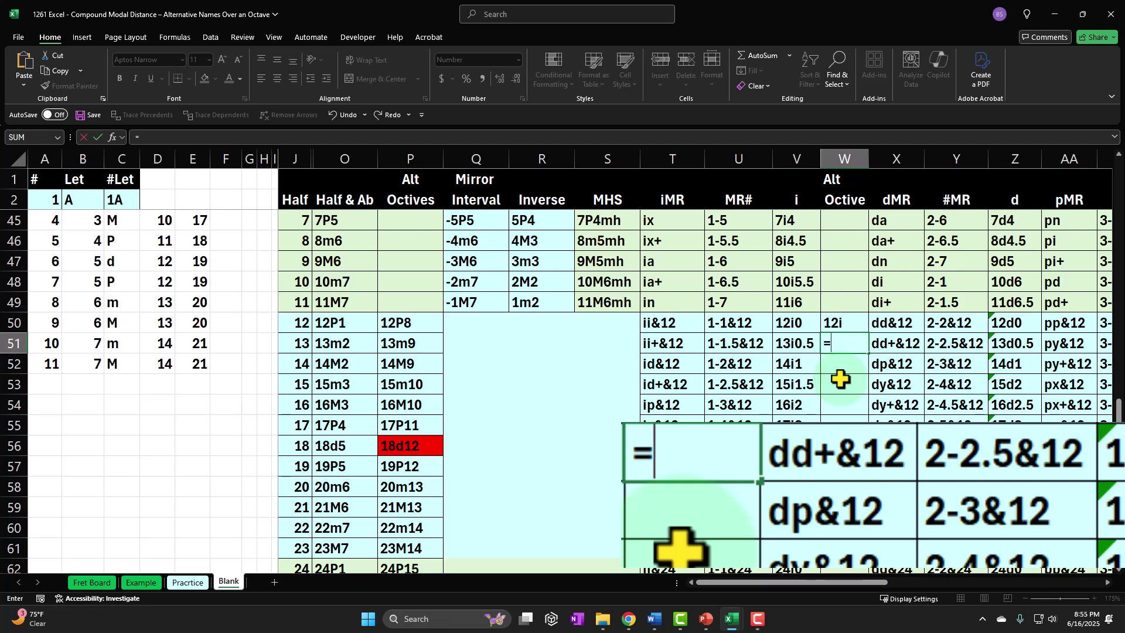
{"action": "type", "text": "ri"}
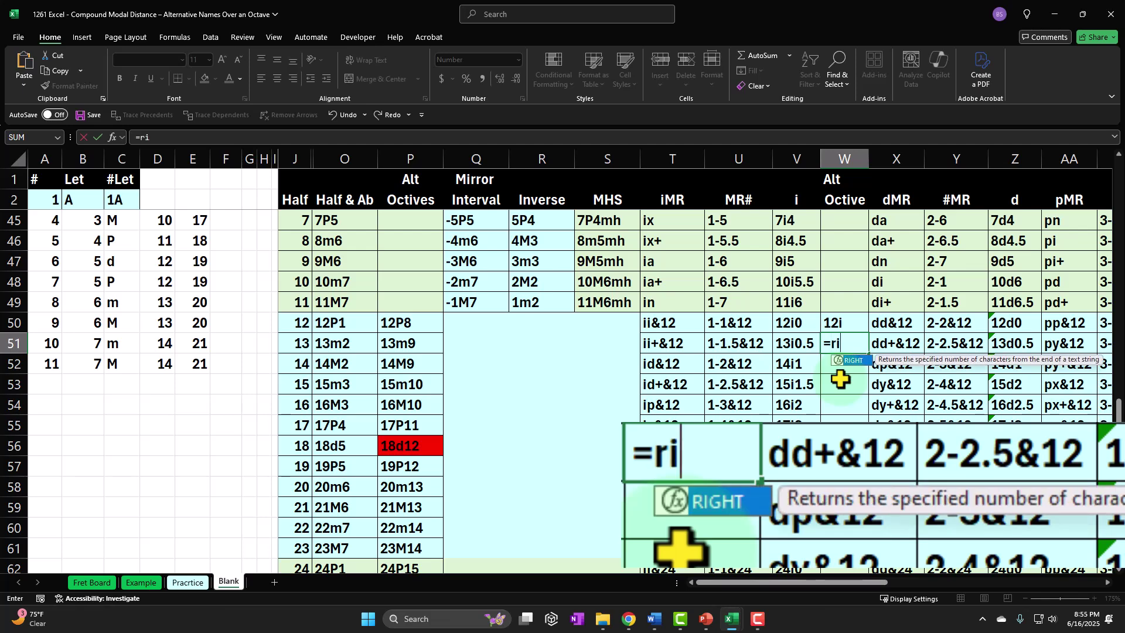
{"action": "key", "text": "Tab"}
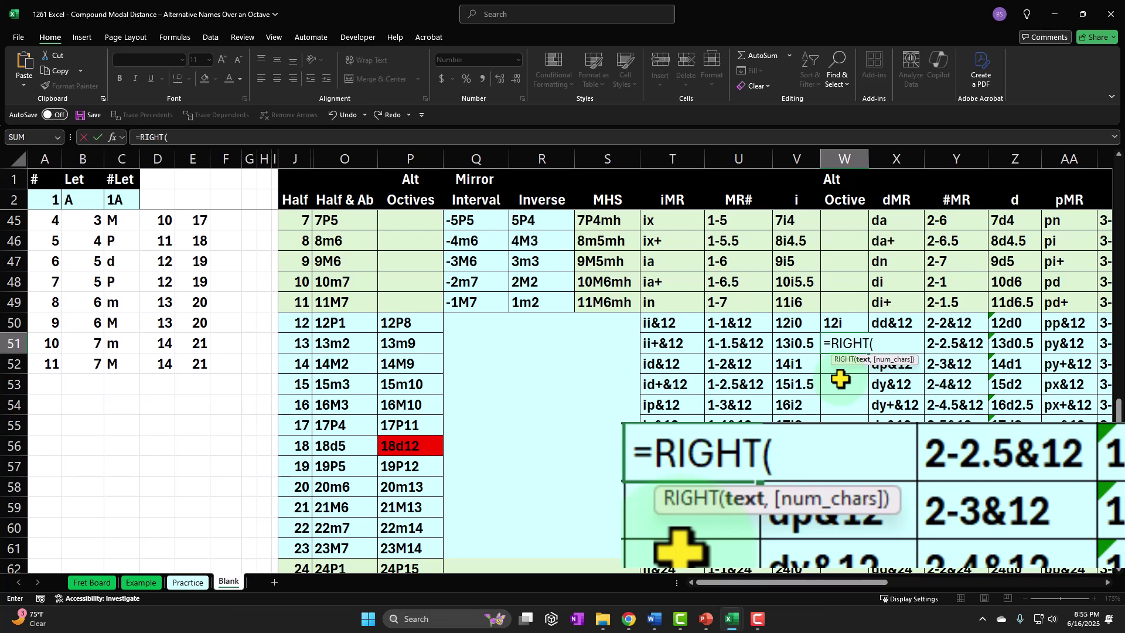
{"action": "left_click", "coordinate": [797, 342]}
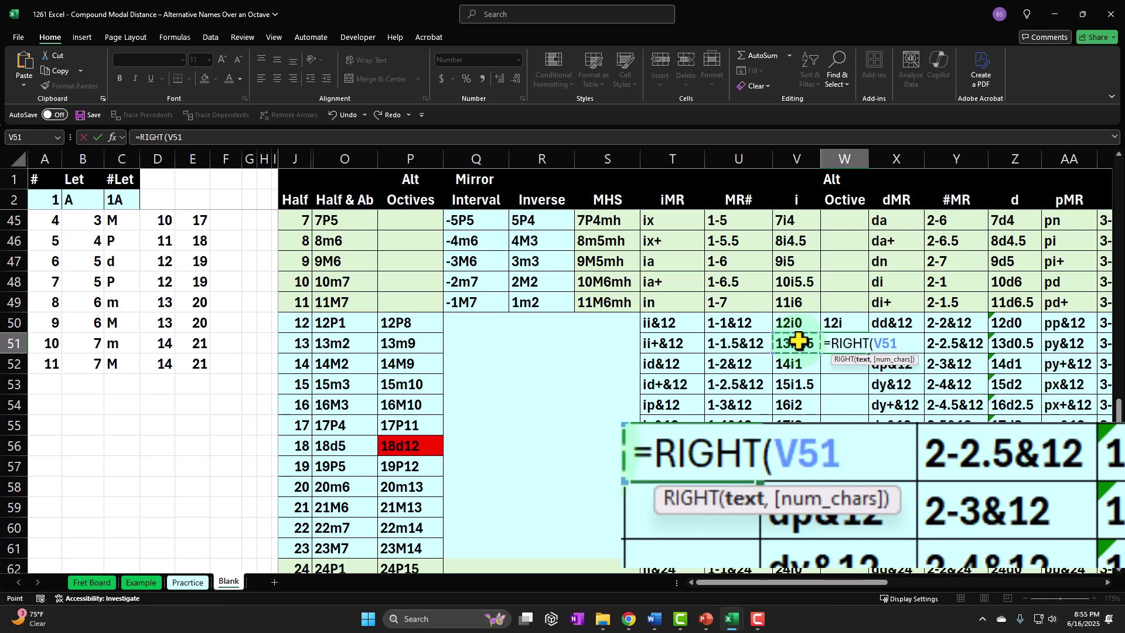
{"action": "type", "text": ","}
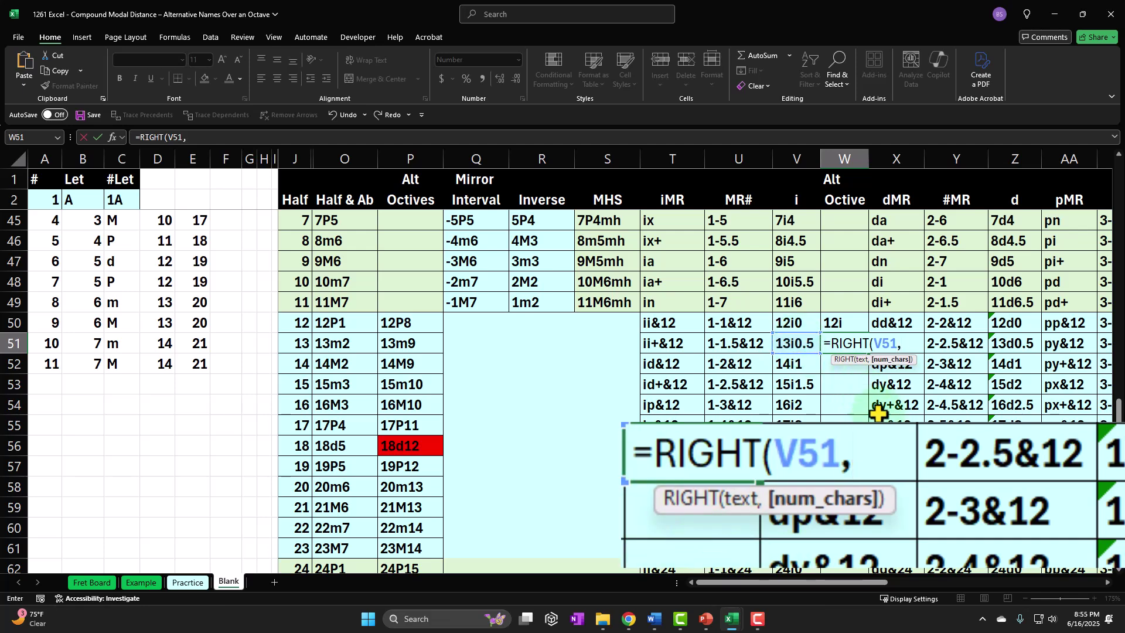
{"action": "type", "text": "len"}
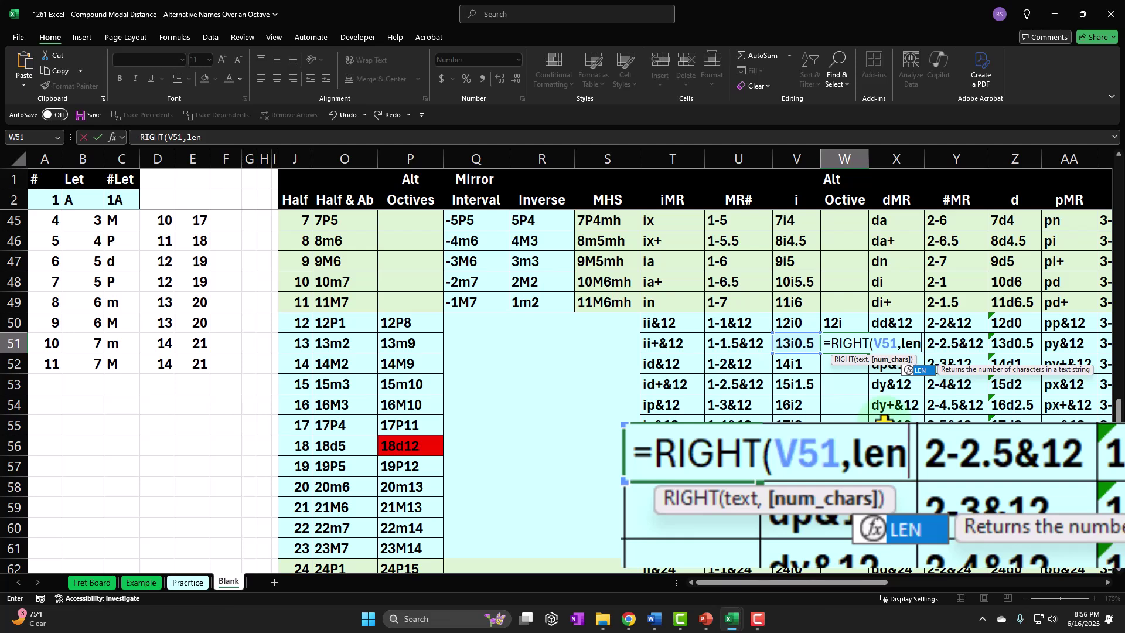
{"action": "key", "text": "Tab"}
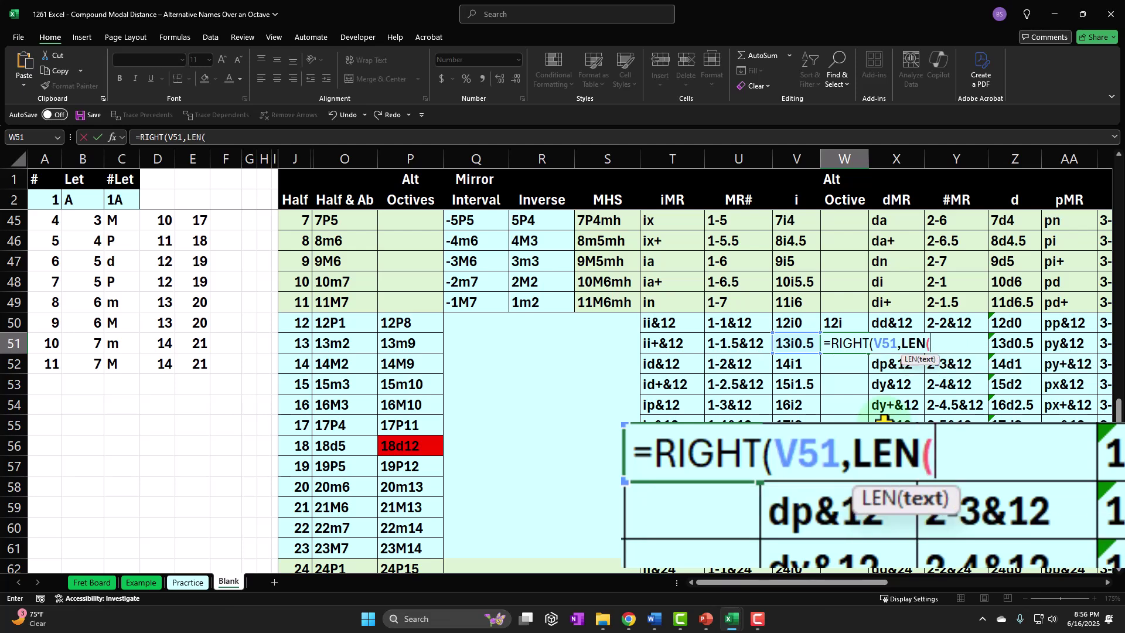
{"action": "left_click", "coordinate": [799, 343]}
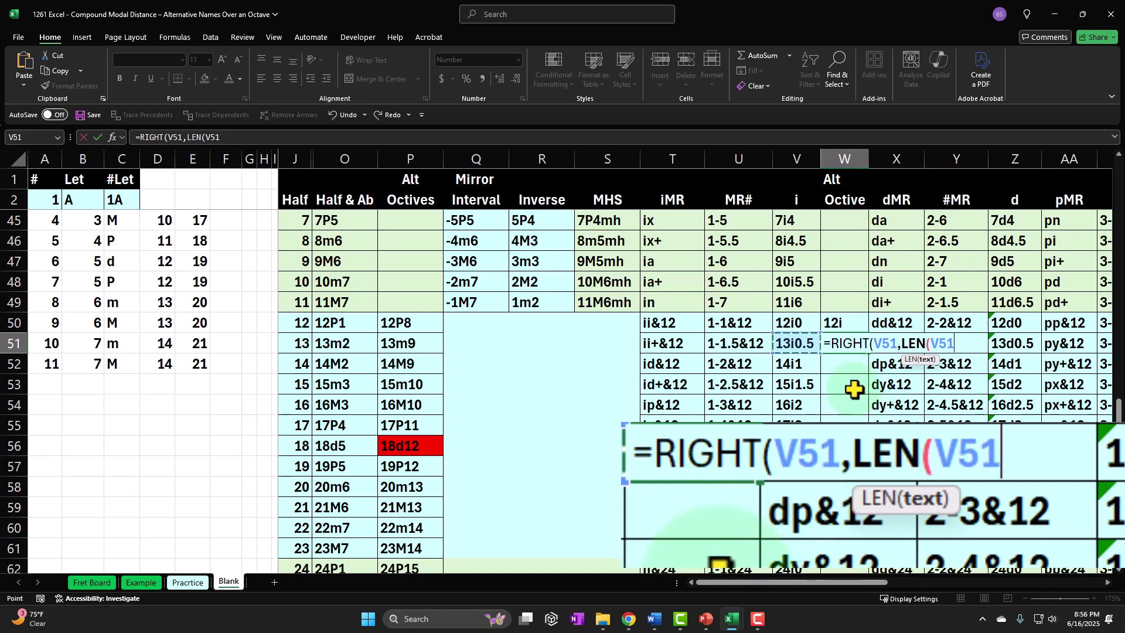
{"action": "type", "text": ")"}
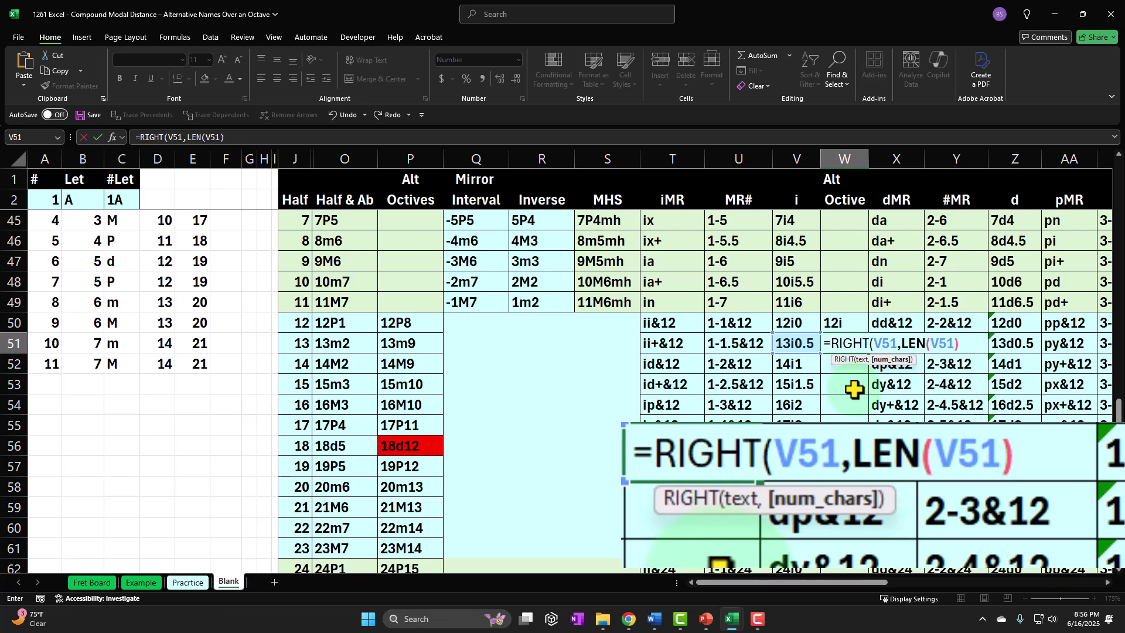
Subtract FIND(V2,V51) from the length and complete the W51 formula as =RIGHT(V51,LEN(V51)-FIND(V2,V51)).
{"action": "type", "text": "-fin"}
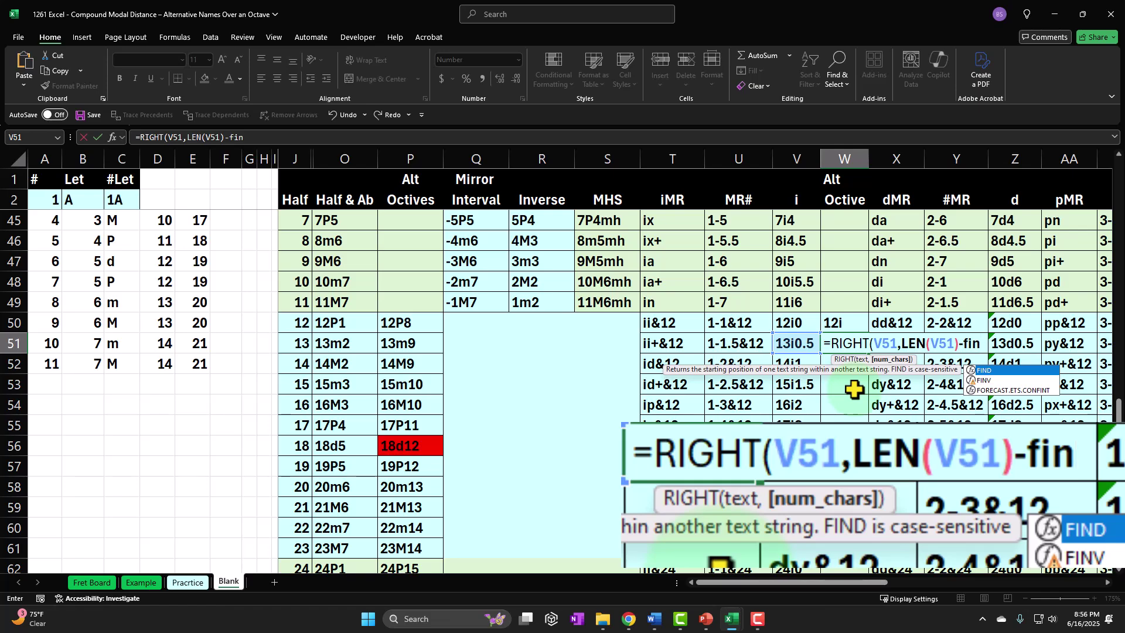
{"action": "key", "text": "Tab"}
{"action": "scroll", "coordinate": [855, 389], "scroll_direction": "up", "scroll_amount": 10}
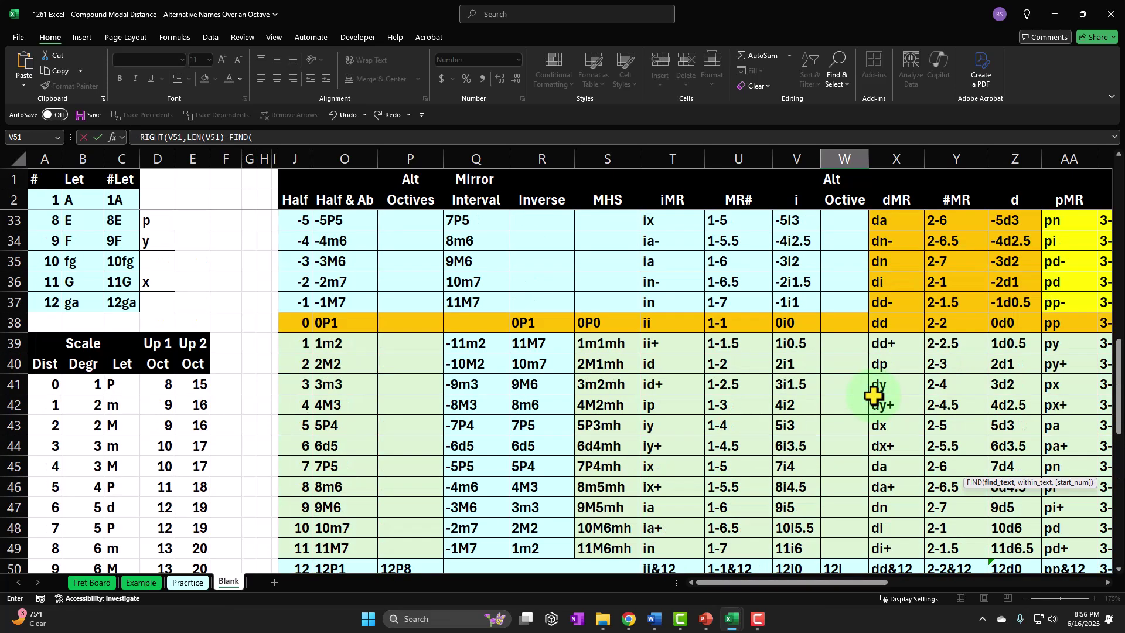
{"action": "left_click", "coordinate": [798, 196]}
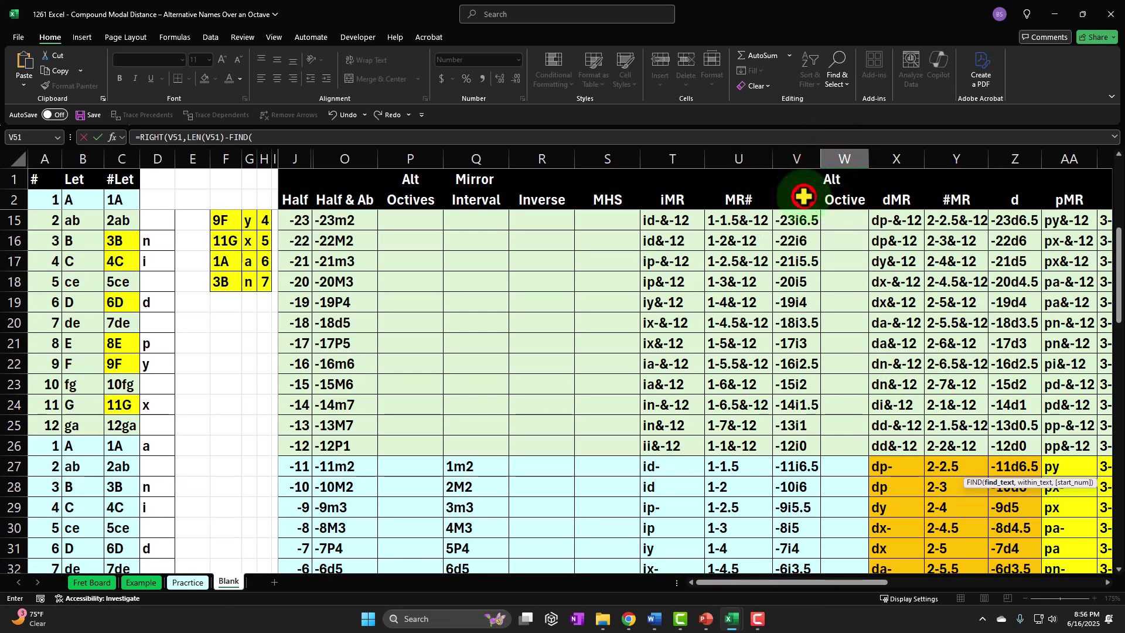
{"action": "scroll", "coordinate": [868, 338], "scroll_direction": "down", "scroll_amount": 2}
{"action": "scroll", "coordinate": [867, 340], "scroll_direction": "down", "scroll_amount": 7}
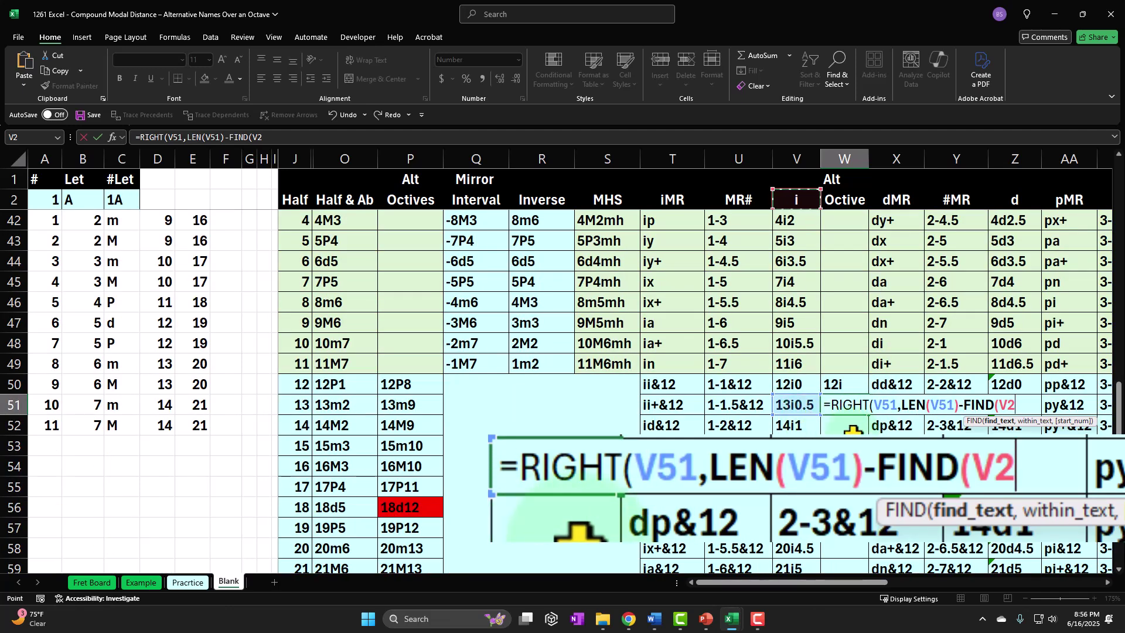
{"action": "type", "text": ","}
{"action": "left_click", "coordinate": [798, 406]}
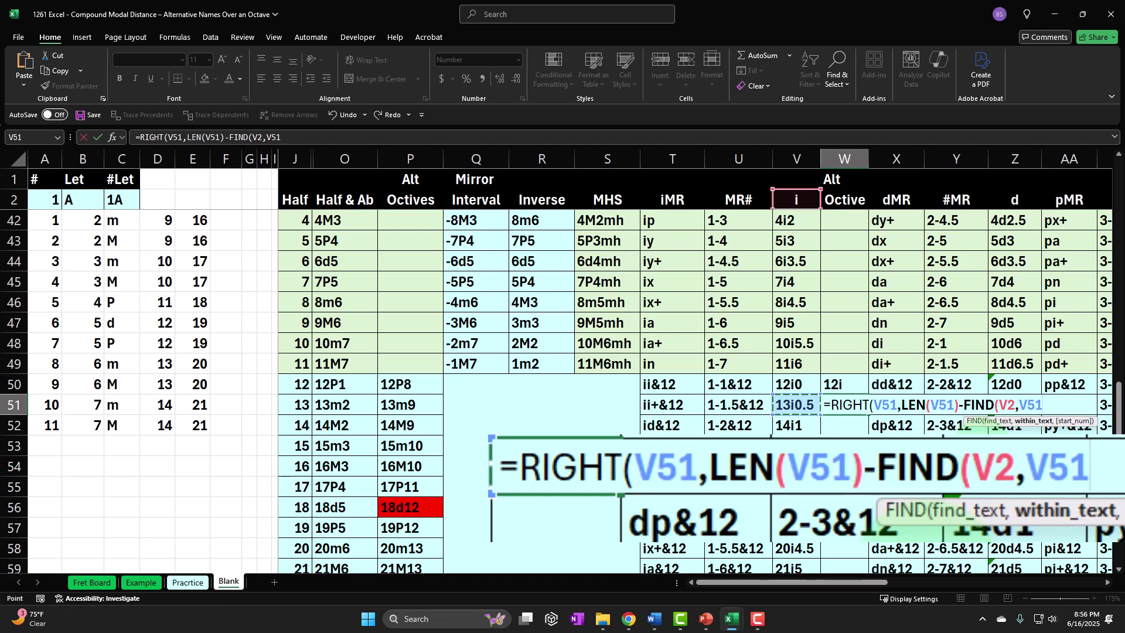
{"action": "type", "text": ")"}
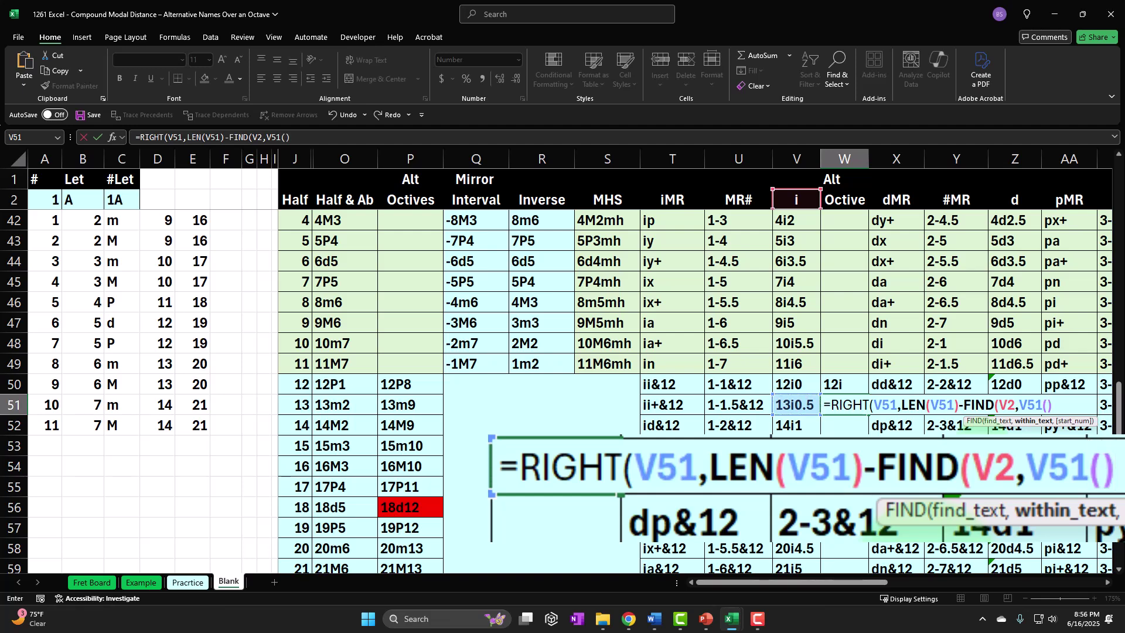
{"action": "key", "text": "BackSpace"}
{"action": "key", "text": "BackSpace"}
{"action": "type", "text": ")"}
{"action": "key", "text": "Return"}
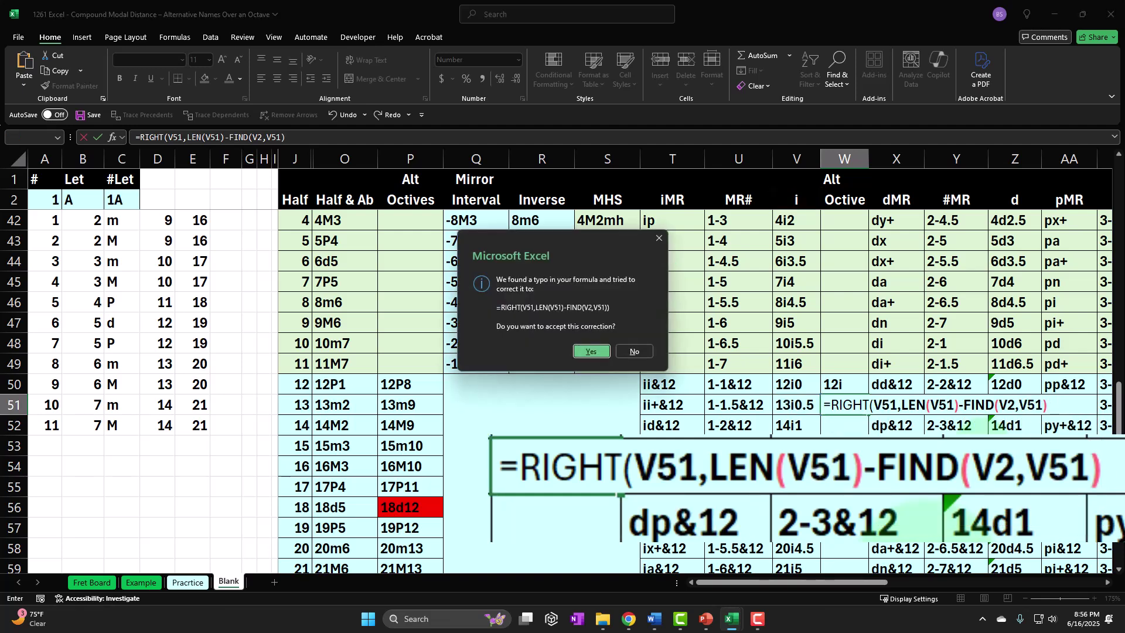
{"action": "key", "text": "Return"}
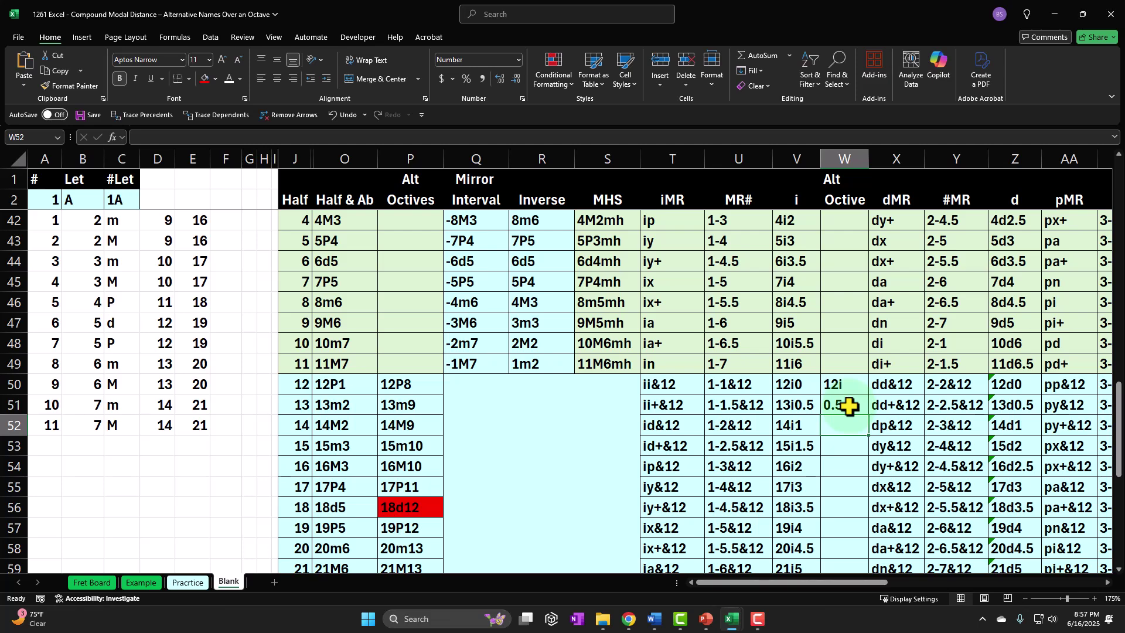
Add 7 to the RIGHT formula in W51 and display the cell with one decimal place.
{"action": "double_click", "coordinate": [849, 405]}
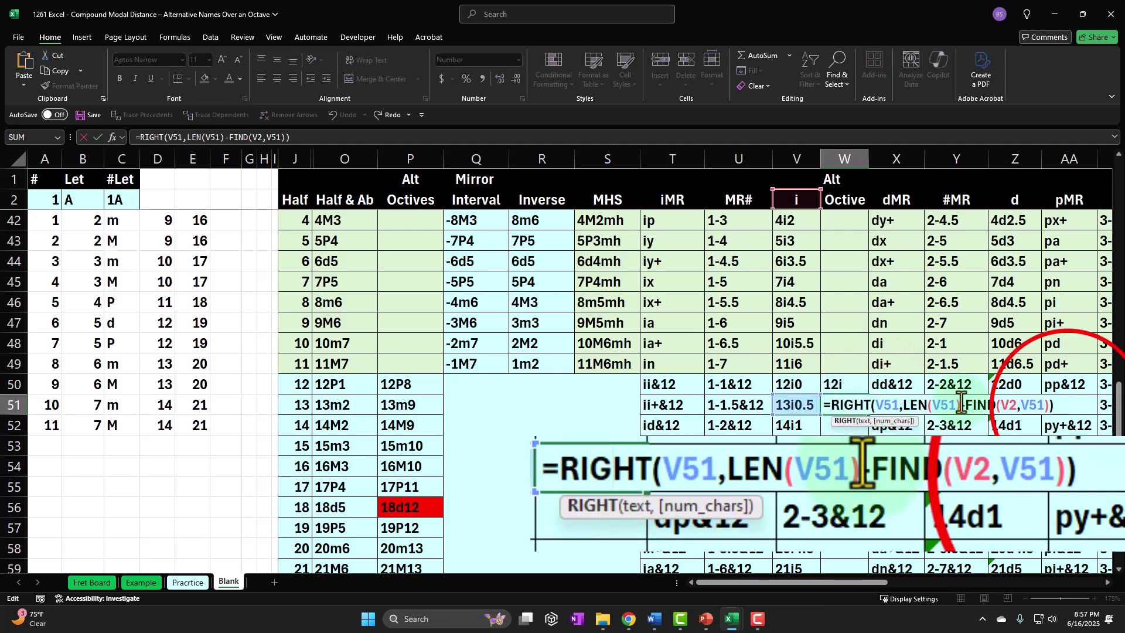
{"action": "type", "text": "+7"}
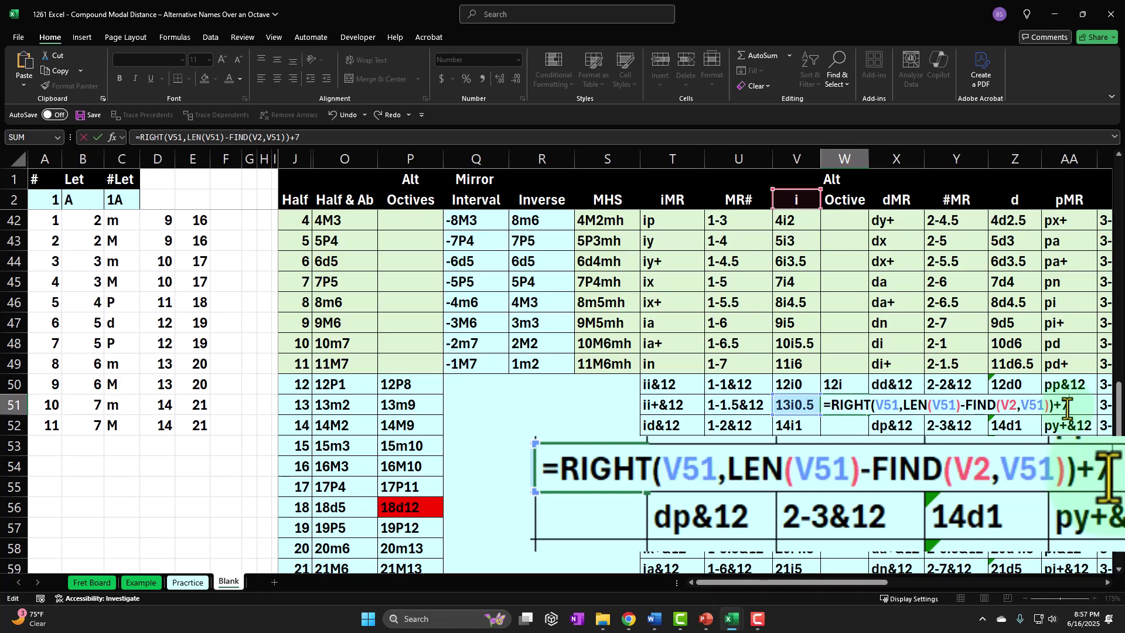
{"action": "key", "text": "Return"}
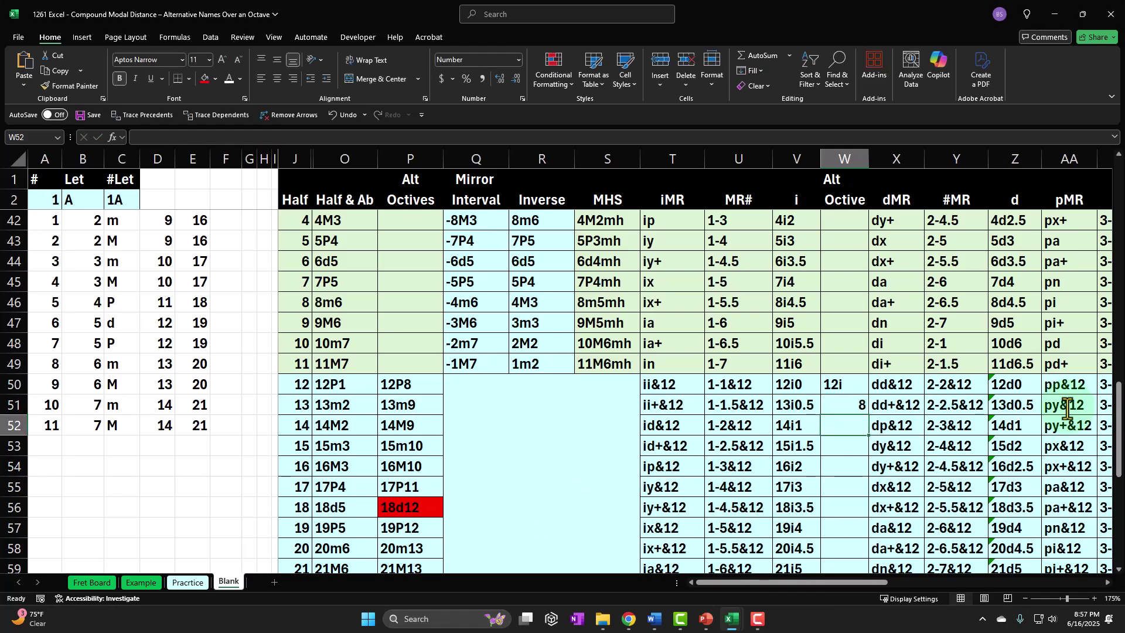
{"action": "key", "text": "Up"}
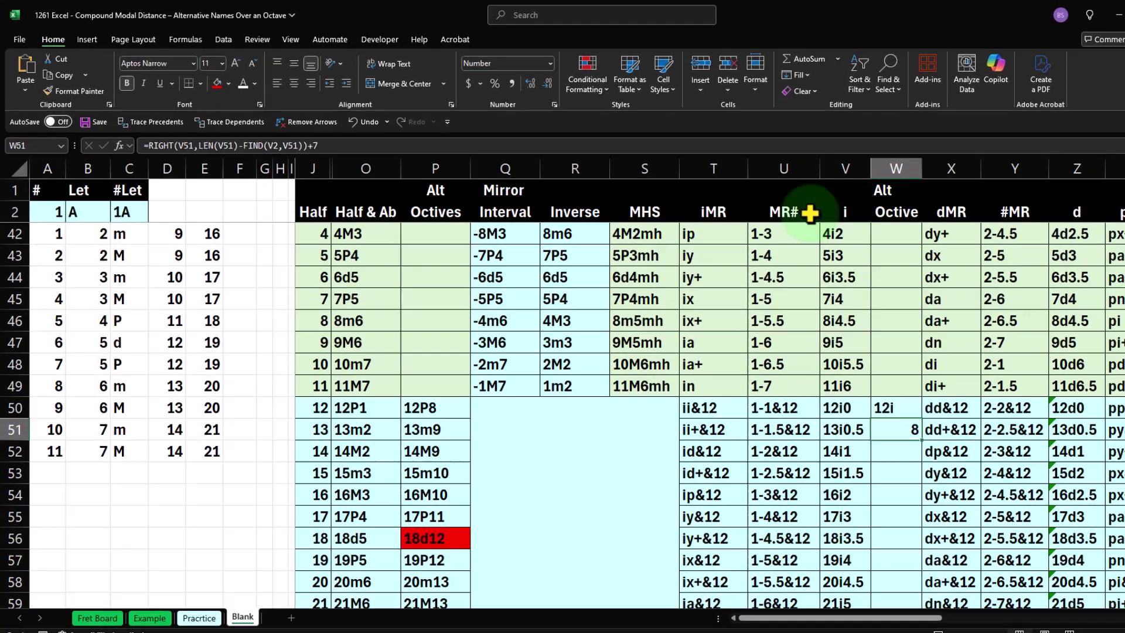
{"action": "left_click", "coordinate": [499, 78]}
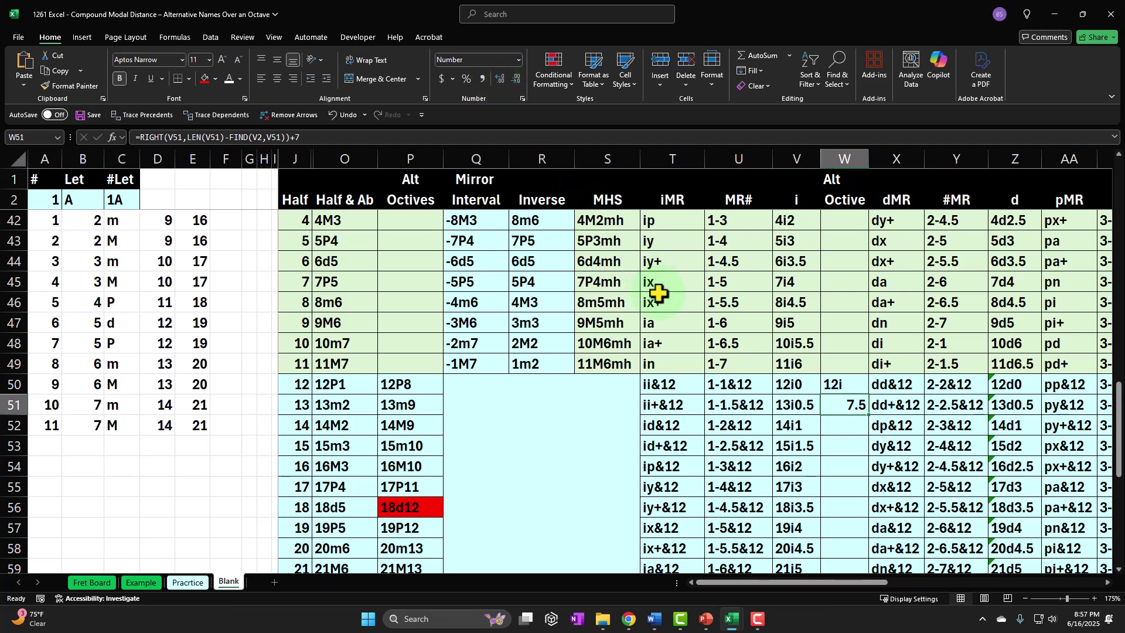
In the W51 formula, point the RIGHT text argument and the LEN argument to V50.
{"action": "double_click", "coordinate": [838, 406]}
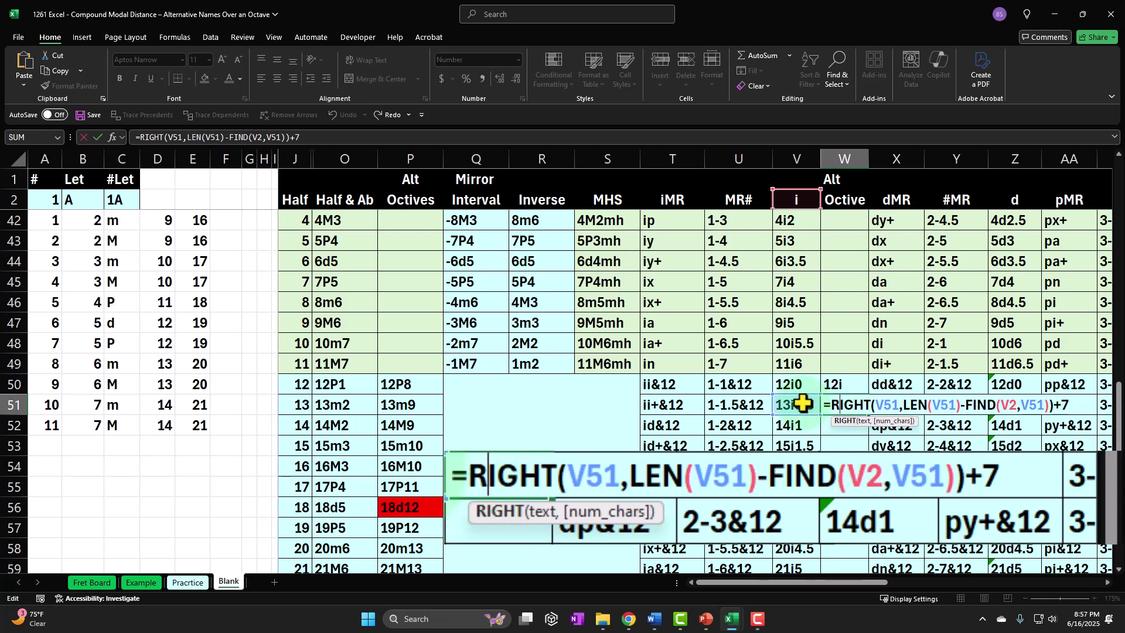
{"action": "left_click", "coordinate": [893, 405]}
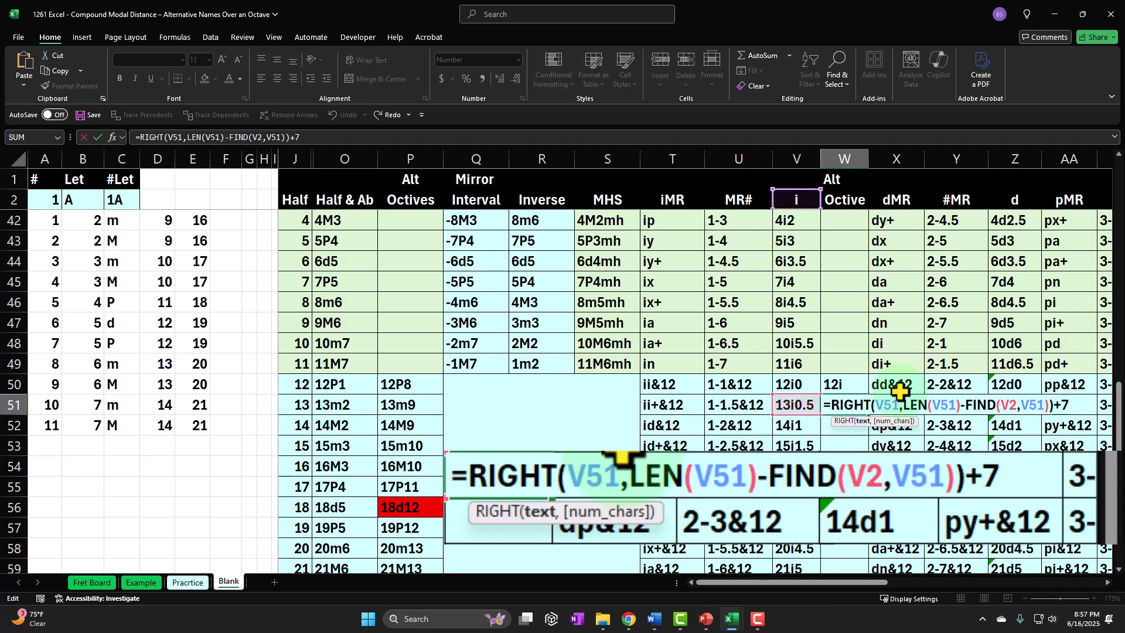
{"action": "key", "text": "BackSpace"}
{"action": "type", "text": "0"}
{"action": "key", "text": "Right"}
{"action": "key", "text": "Right"}
{"action": "key", "text": "Right"}
{"action": "key", "text": "Right"}
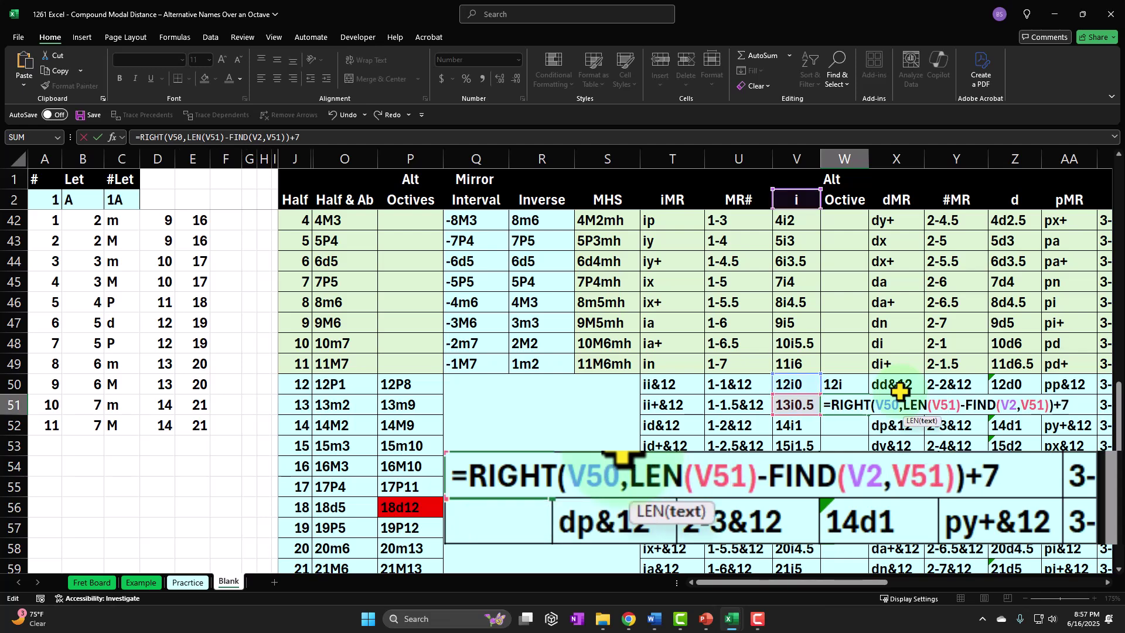
{"action": "key", "text": "Right"}
{"action": "key", "text": "Right"}
{"action": "key", "text": "Right"}
{"action": "key", "text": "Right"}
{"action": "key", "text": "BackSpace"}
{"action": "type", "text": "0"}
{"action": "key", "text": "Right"}
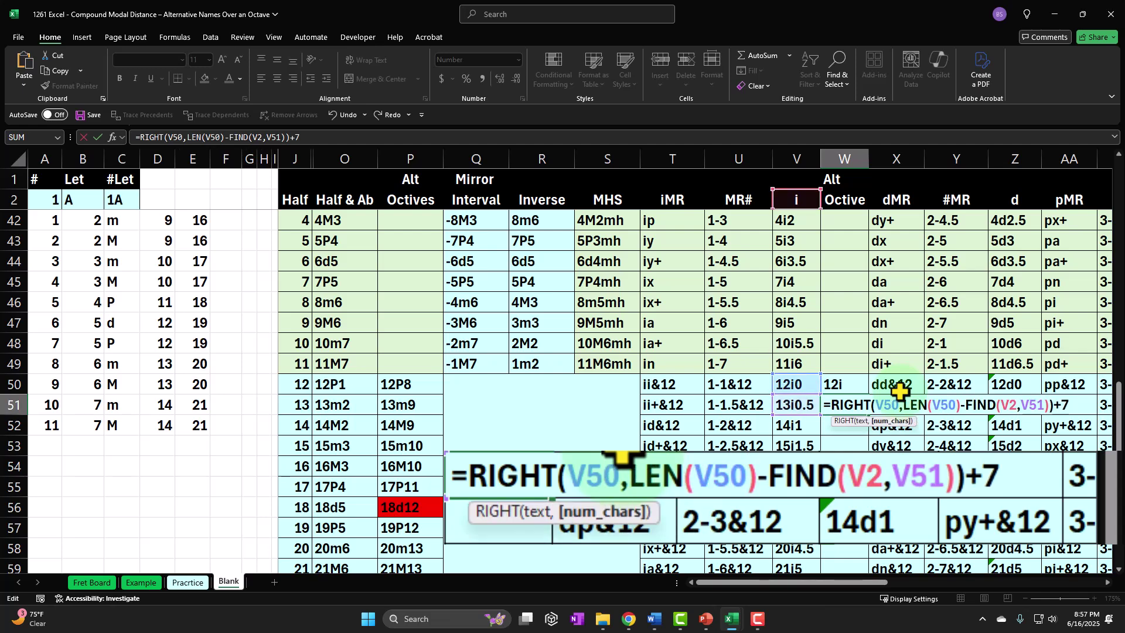
Point FIND's within-text argument to V50, completing W51 as =RIGHT(V50,LEN(V50)-FIND(V2,V50))+7.
{"action": "key", "text": "Right"}
{"action": "key", "text": "Right"}
{"action": "key", "text": "Right"}
{"action": "key", "text": "Right"}
{"action": "key", "text": "Right"}
{"action": "key", "text": "Right"}
{"action": "key", "text": "Right"}
{"action": "key", "text": "Right"}
{"action": "key", "text": "Right"}
{"action": "key", "text": "Right"}
{"action": "key", "text": "Right"}
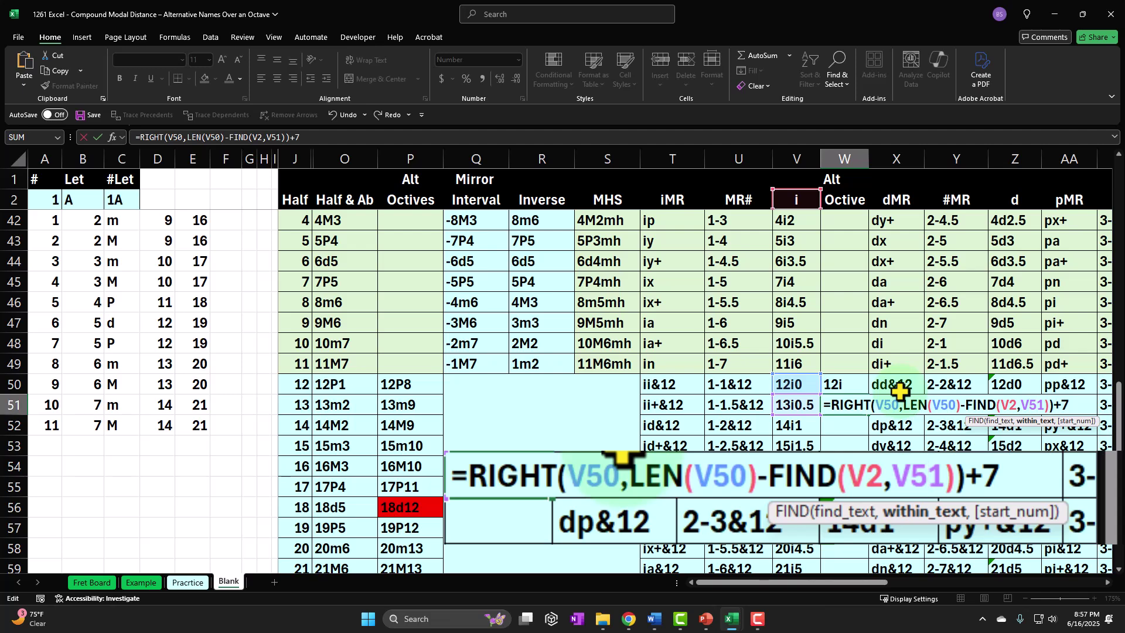
{"action": "key", "text": "BackSpace"}
{"action": "type", "text": "0"}
{"action": "key", "text": "Return"}
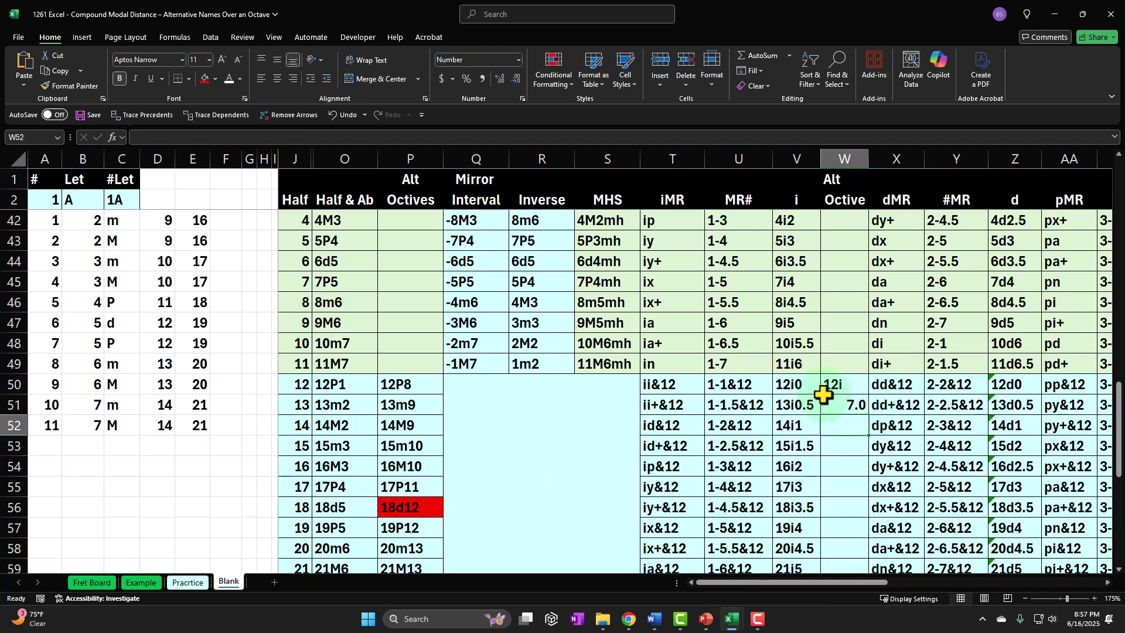
{"action": "double_click", "coordinate": [855, 404]}
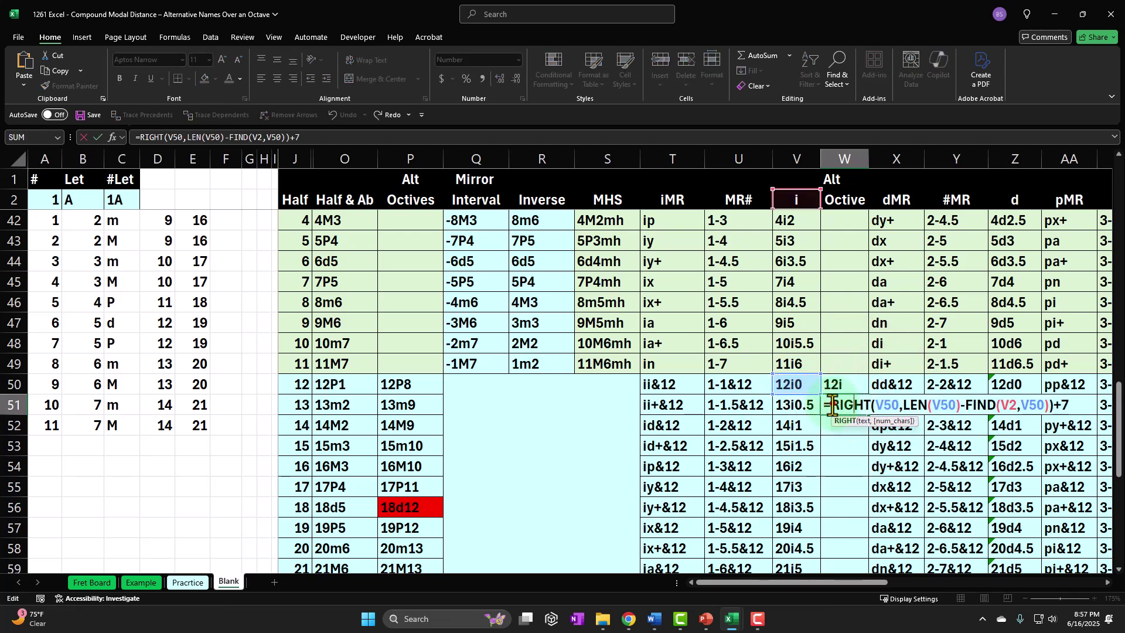
{"action": "left_click_drag", "start_coordinate": [832, 404], "coordinate": [1057, 404]}
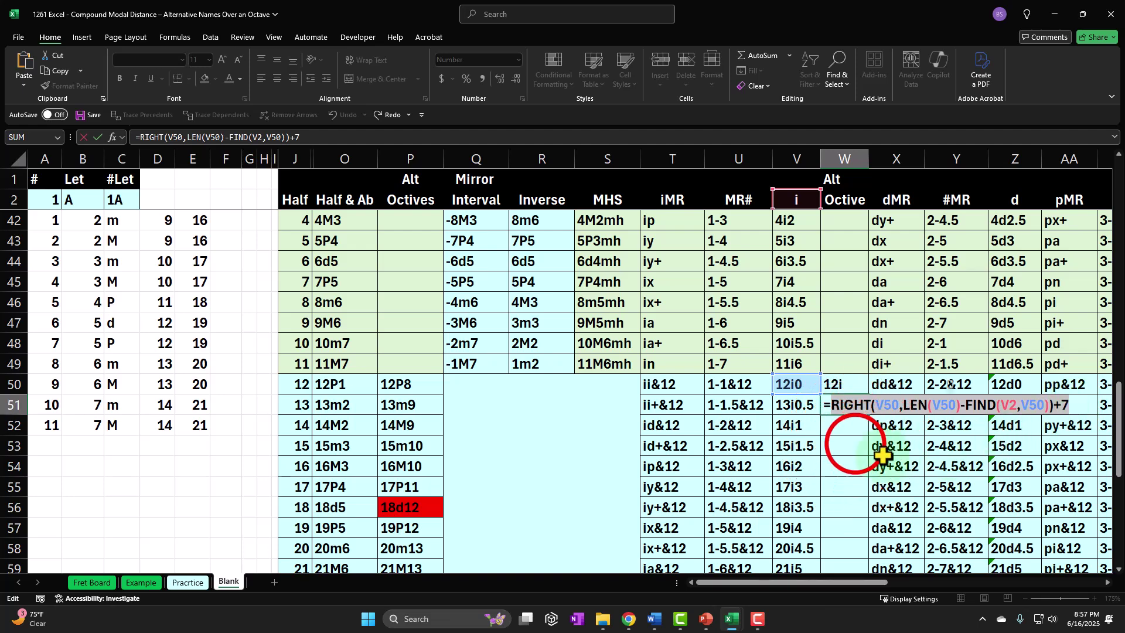
{"action": "left_click", "coordinate": [847, 445]}
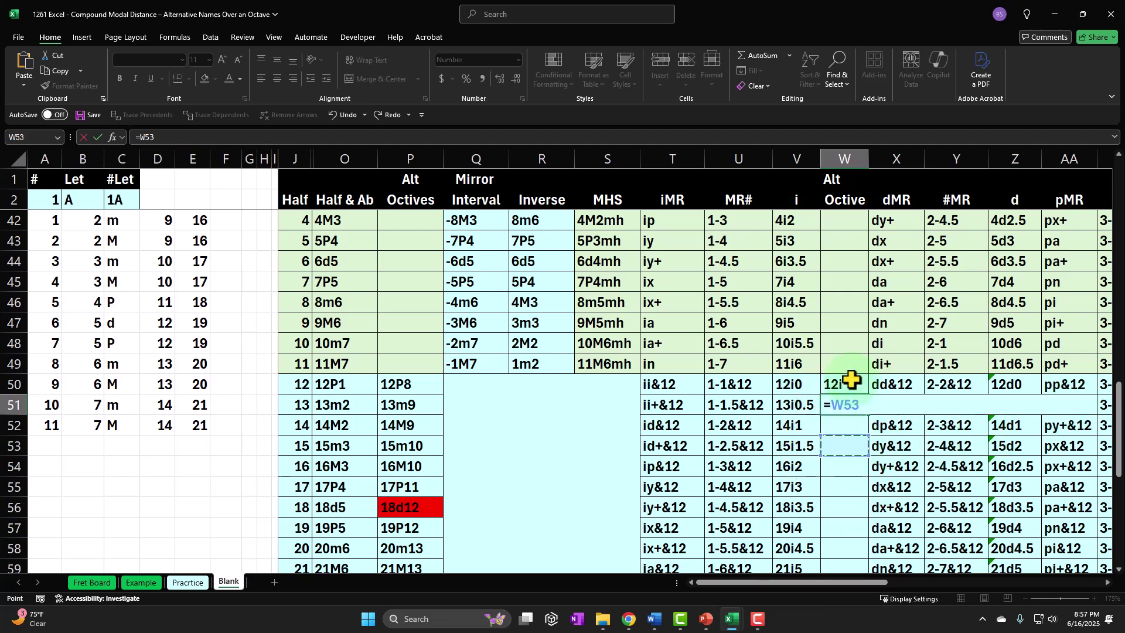
{"action": "key", "text": "BackSpace"}
{"action": "key", "text": "BackSpace"}
{"action": "key", "text": "BackSpace"}
{"action": "key", "text": "Return"}
{"action": "key", "text": "ctrl+z"}
Copy the expression RIGHT(V50,LEN(V50)-FIND(V2,V50))+7 from W51 without its equals sign, leaving the cell's formula in place.
{"action": "double_click", "coordinate": [849, 404]}
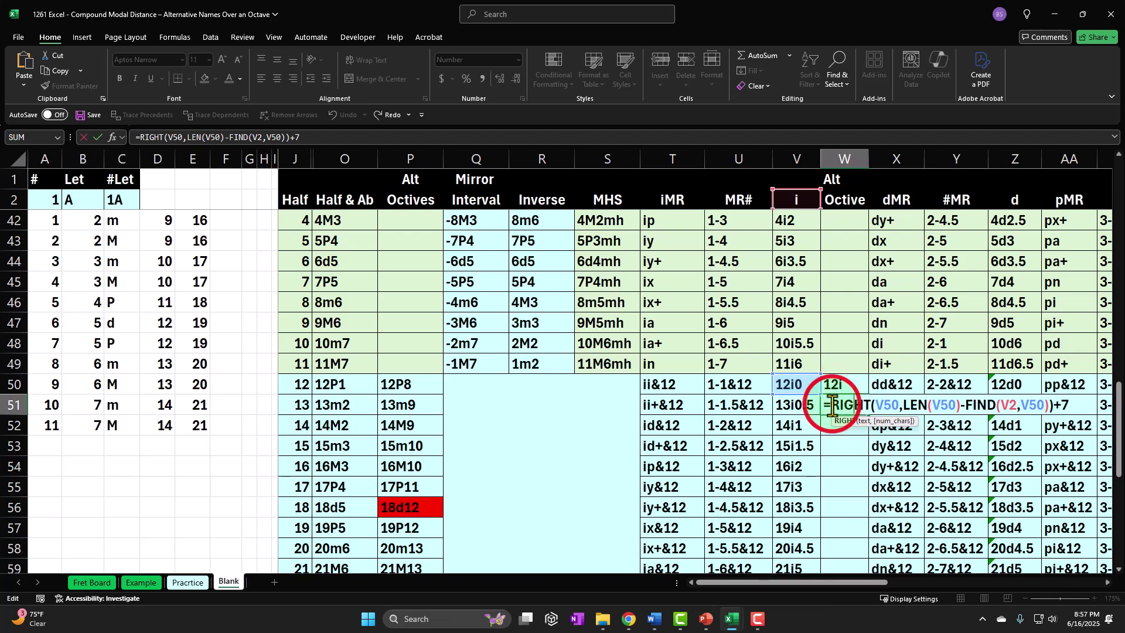
{"action": "left_click_drag", "start_coordinate": [832, 405], "coordinate": [1077, 411]}
{"action": "key", "text": "ctrl+c"}
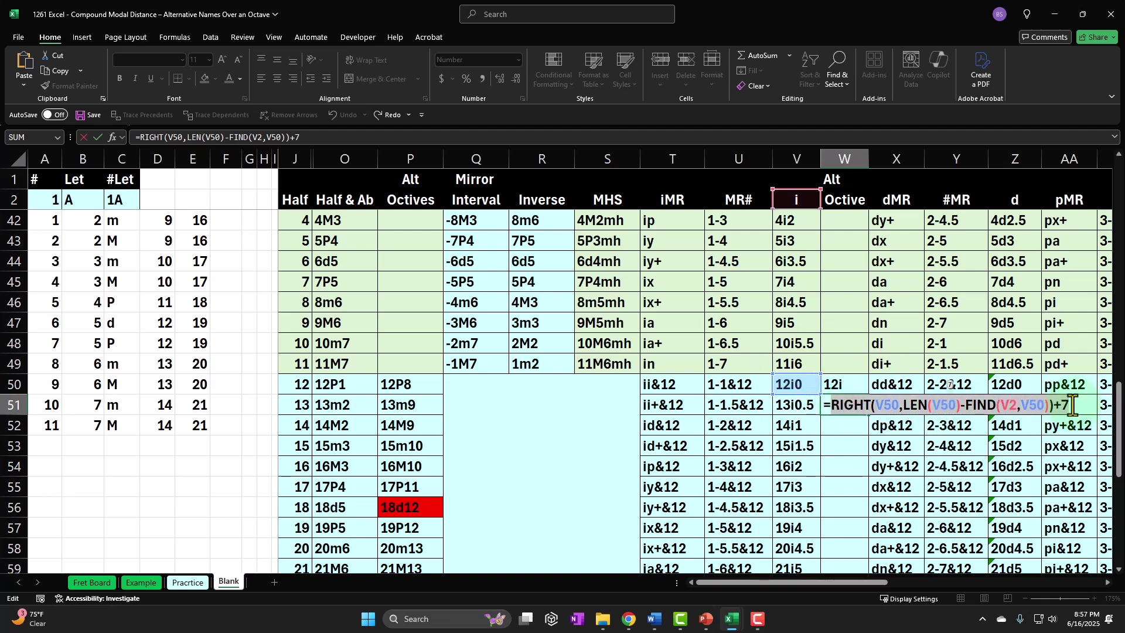
{"action": "key", "text": "Return"}
Append & and the copied RIGHT expression to the LEFT formula in W50, and clear the helper formula from W51.
{"action": "double_click", "coordinate": [850, 384]}
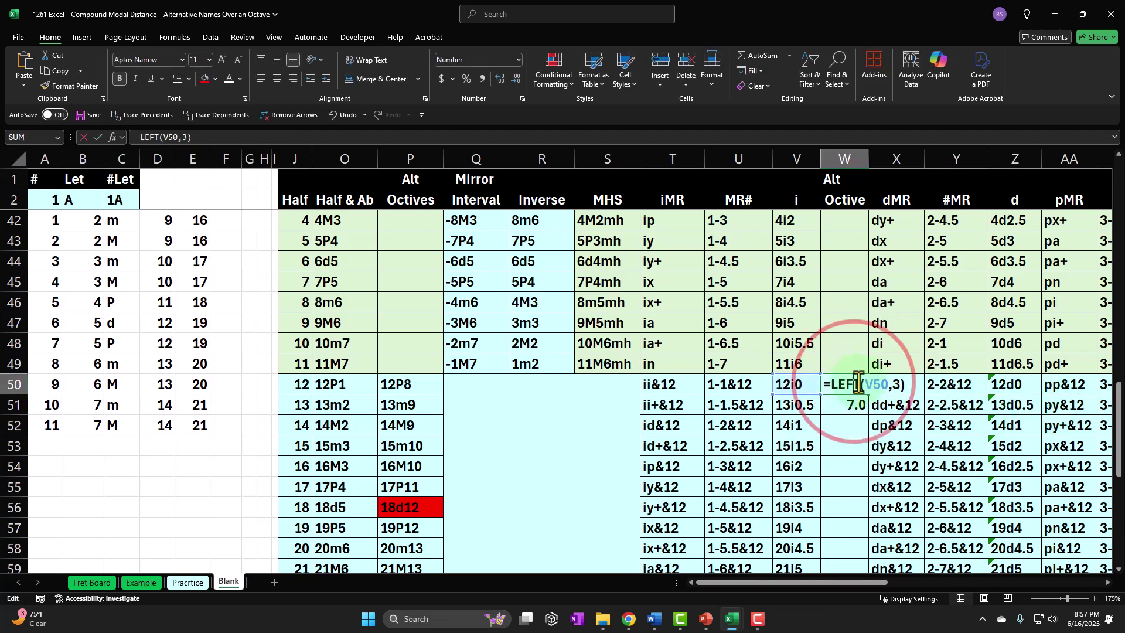
{"action": "left_click", "coordinate": [910, 385]}
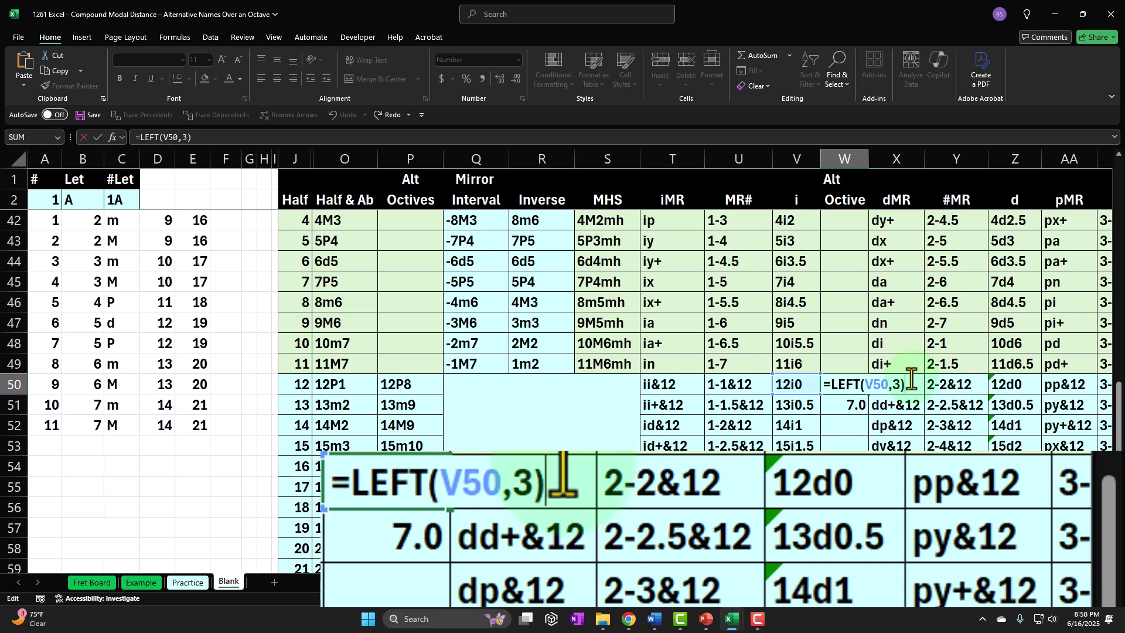
{"action": "type", "text": "&"}
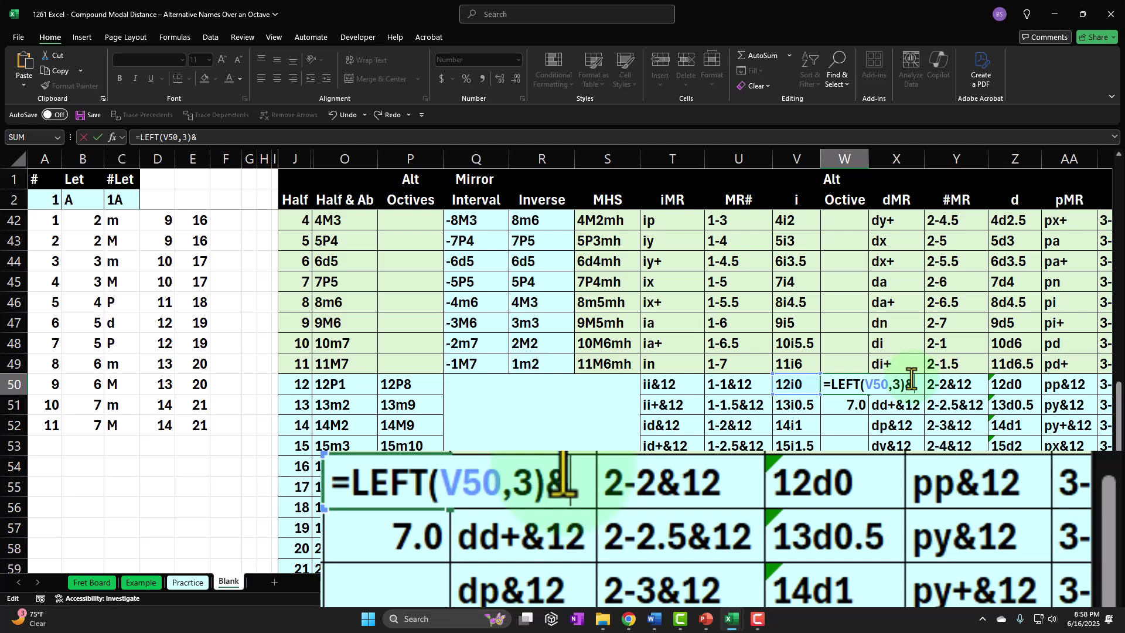
{"action": "key", "text": "ctrl+v"}
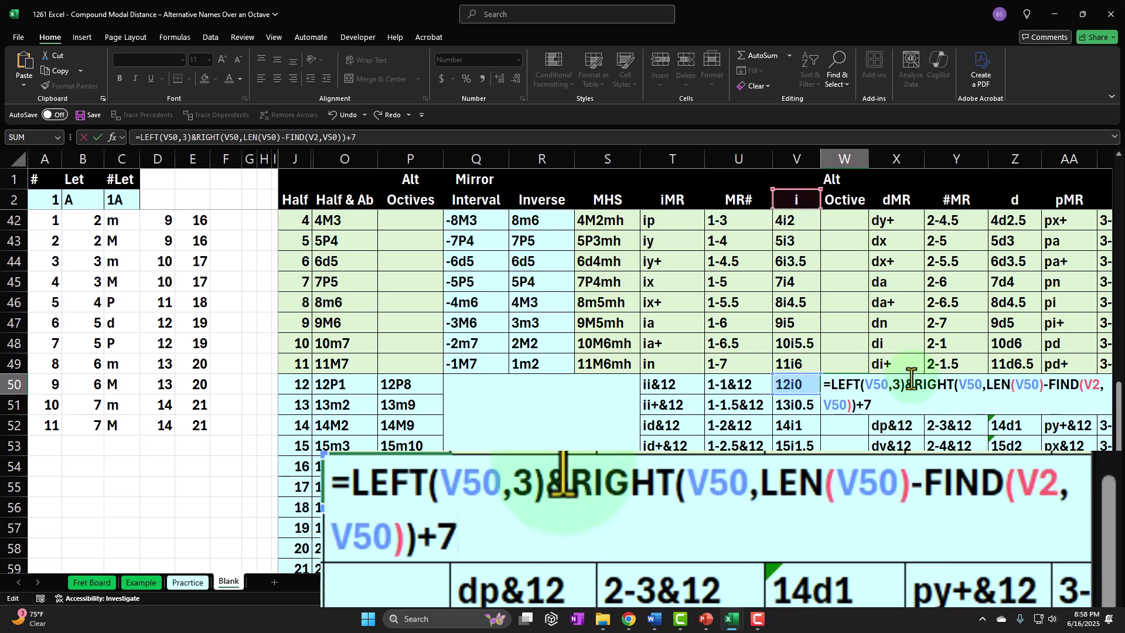
{"action": "key", "text": "Return"}
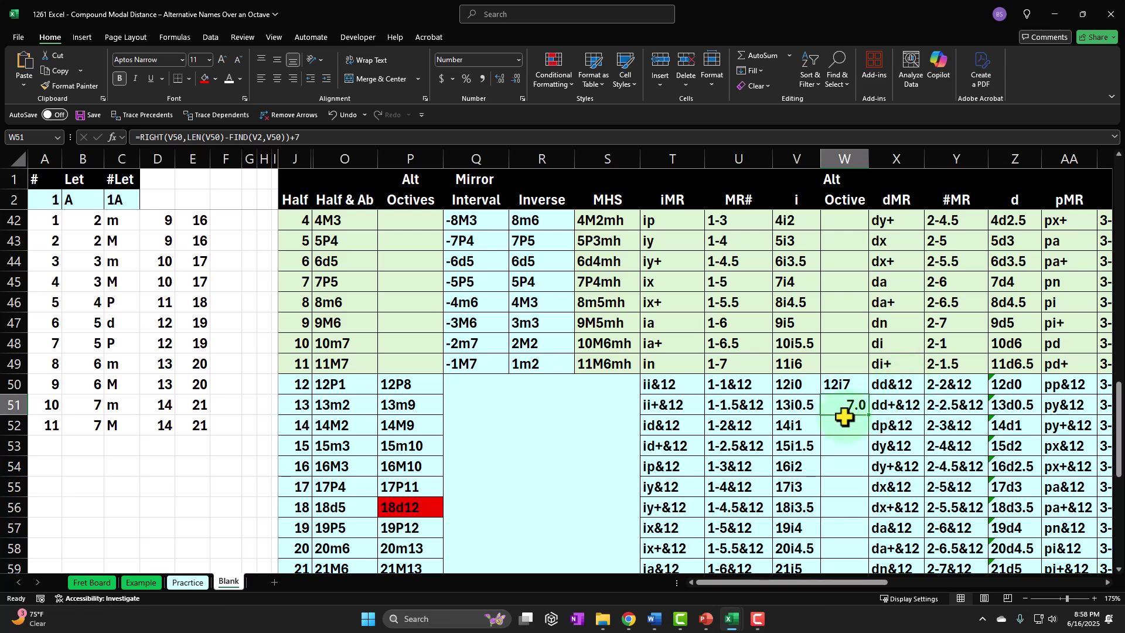
{"action": "key", "text": "Delete"}
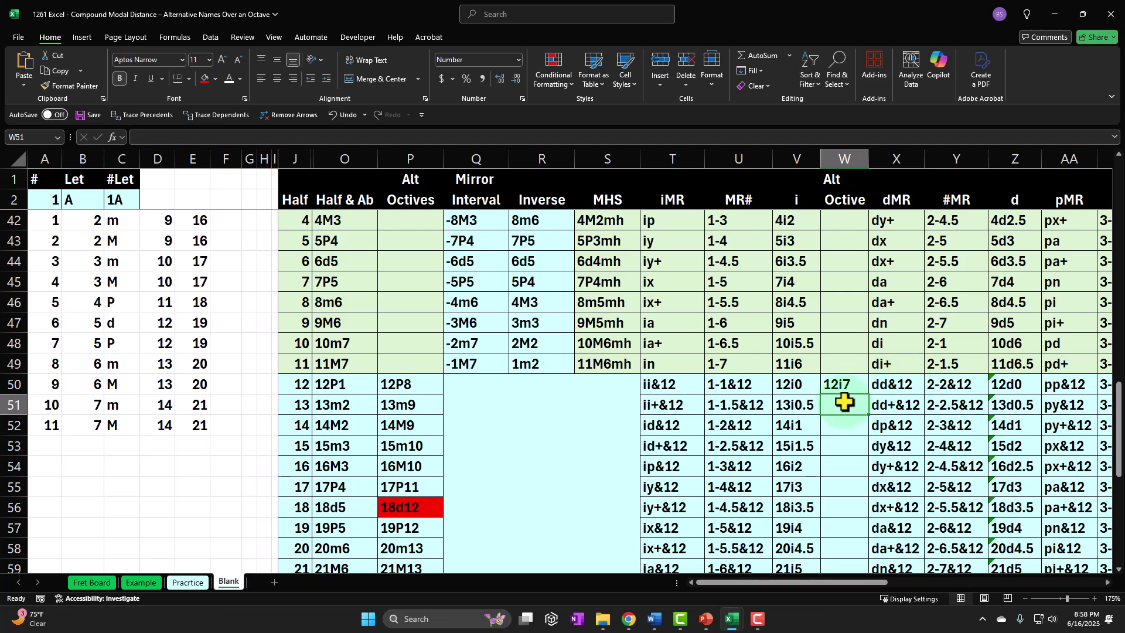
Lock the row of FIND's header reference in W50 so the formula reads =LEFT(V50,3)&RIGHT(V50,LEN(V50)-FIND(V$2,V50))+7.
{"action": "left_click", "coordinate": [847, 394]}
{"action": "double_click", "coordinate": [847, 384]}
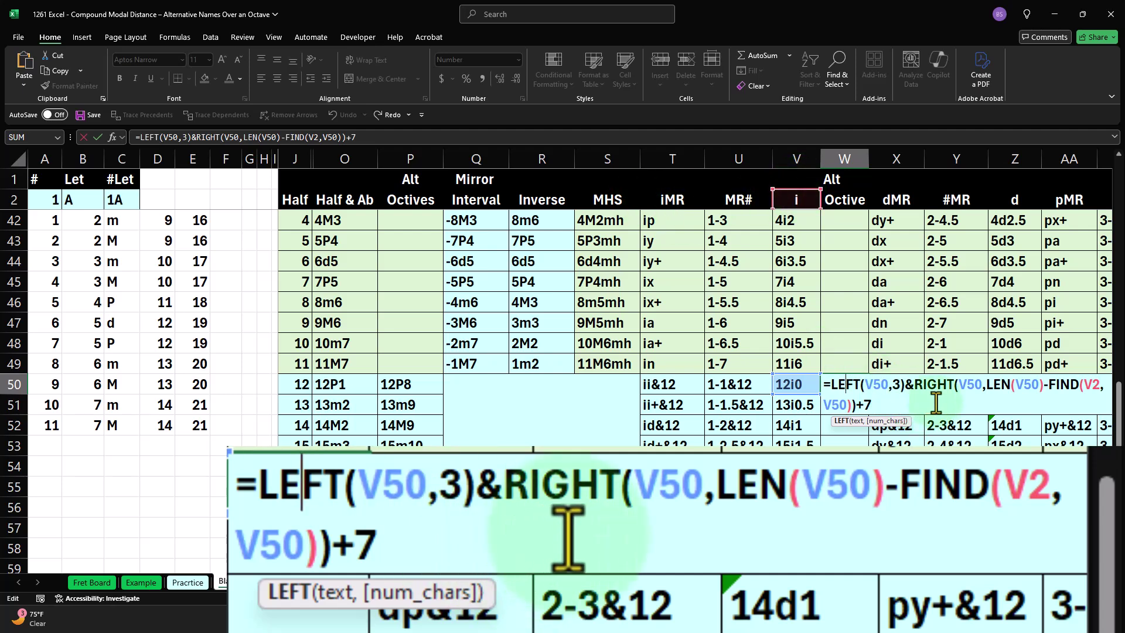
{"action": "left_click", "coordinate": [1089, 386]}
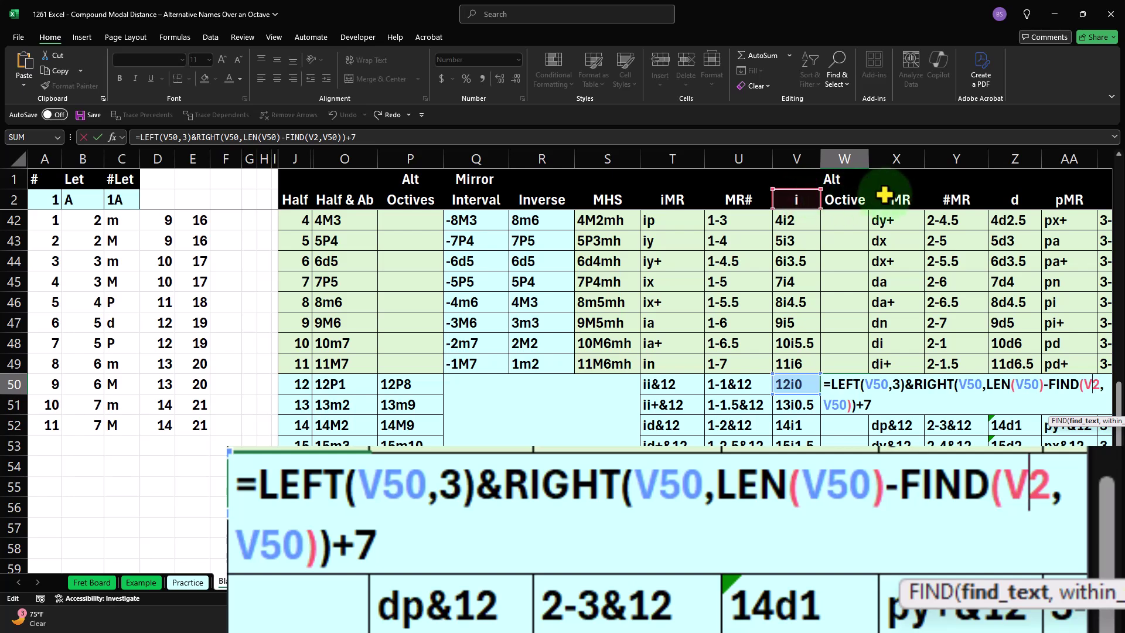
{"action": "left_click", "coordinate": [1090, 387]}
{"action": "left_click", "coordinate": [1089, 385]}
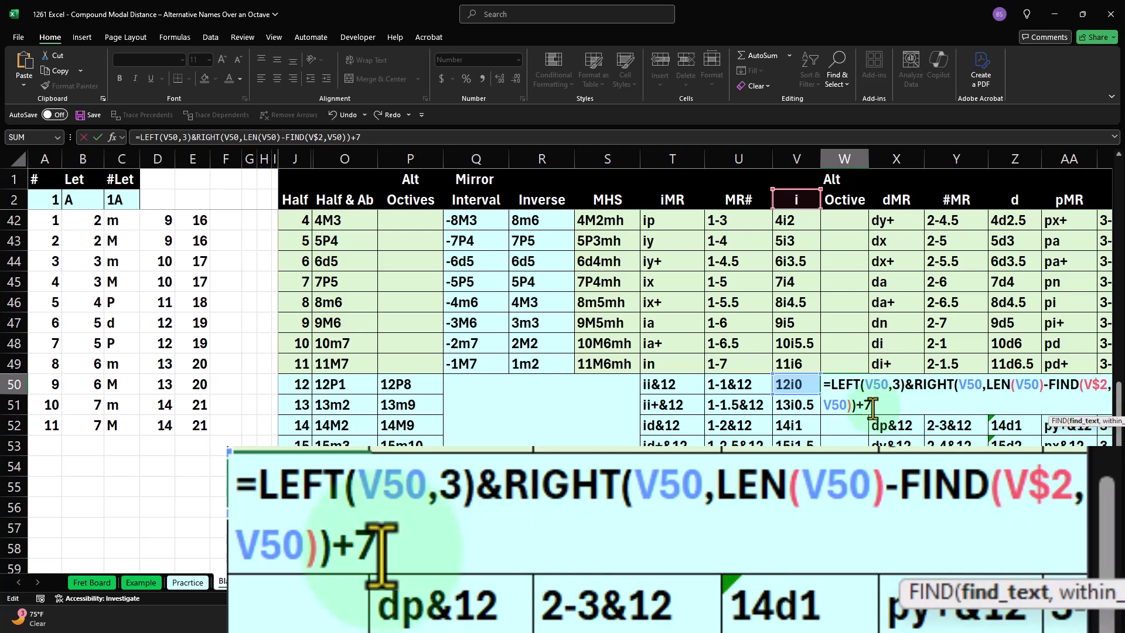
{"action": "key", "text": "Return"}
Fill the Alt Octive formula from W50 down through W52 and compare W52 with the i value in V52.
{"action": "left_click", "coordinate": [848, 385]}
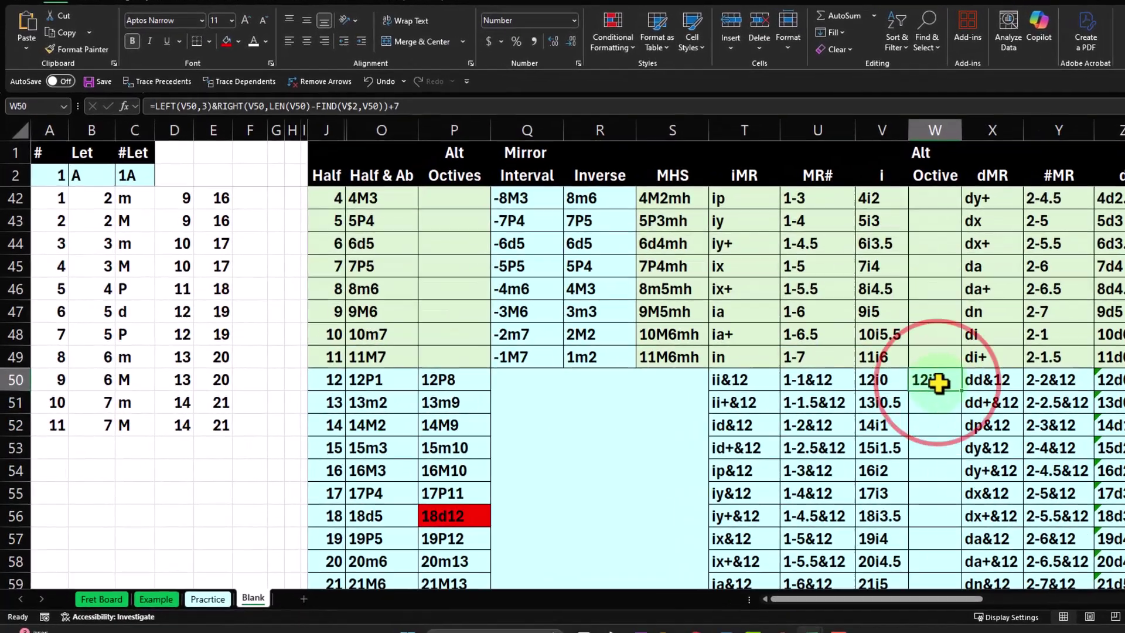
{"action": "mouse_move", "coordinate": [962, 391]}
{"action": "left_mouse_down"}
{"action": "mouse_move", "coordinate": [969, 415]}
{"action": "mouse_move", "coordinate": [962, 409]}
{"action": "left_mouse_up"}
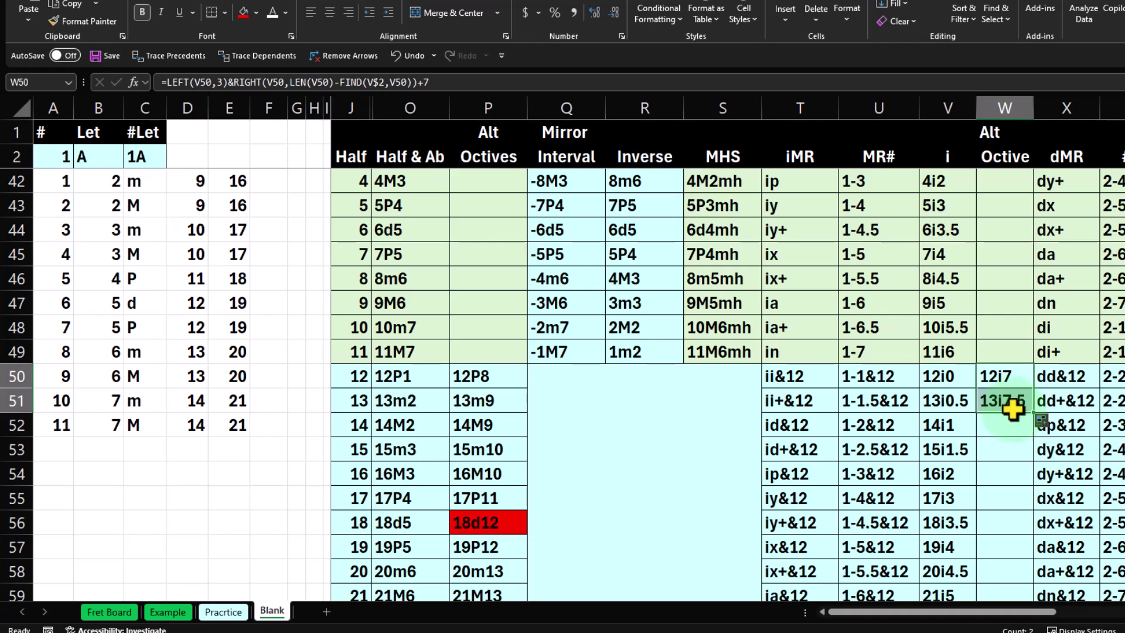
{"action": "left_click_drag", "start_coordinate": [1032, 413], "coordinate": [992, 422]}
{"action": "left_click", "coordinate": [950, 427]}
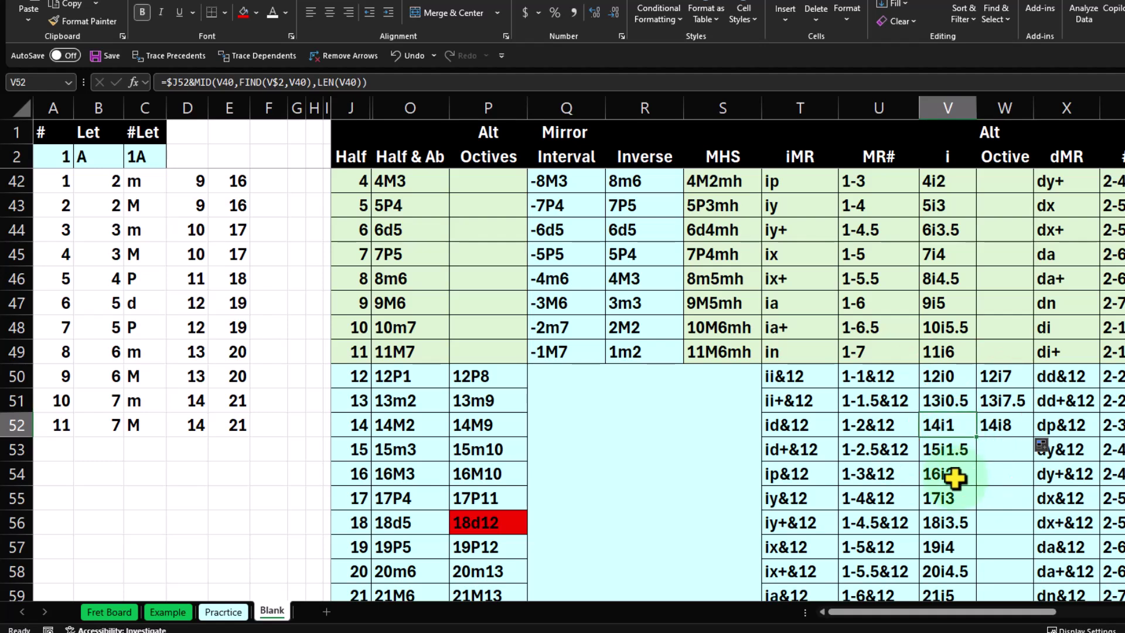
{"action": "key", "text": "Right"}
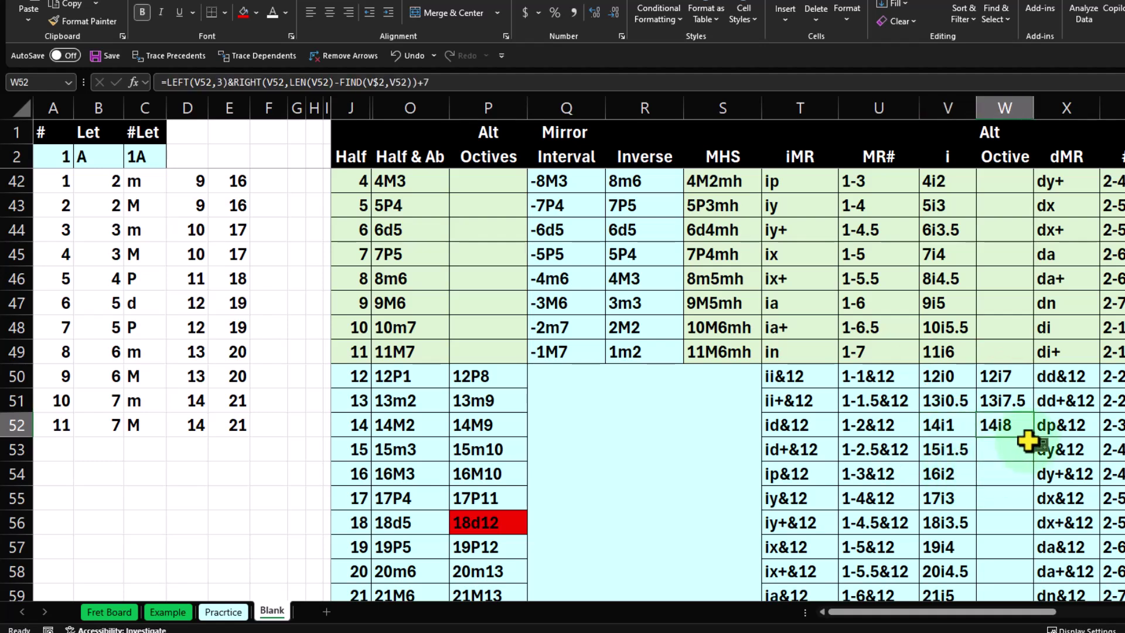
Extend the Alt Octive formula one row at a time to W53 and W54, comparing each with its i column value.
{"action": "left_click_drag", "start_coordinate": [1035, 443], "coordinate": [1035, 456]}
{"action": "left_click", "coordinate": [945, 450]}
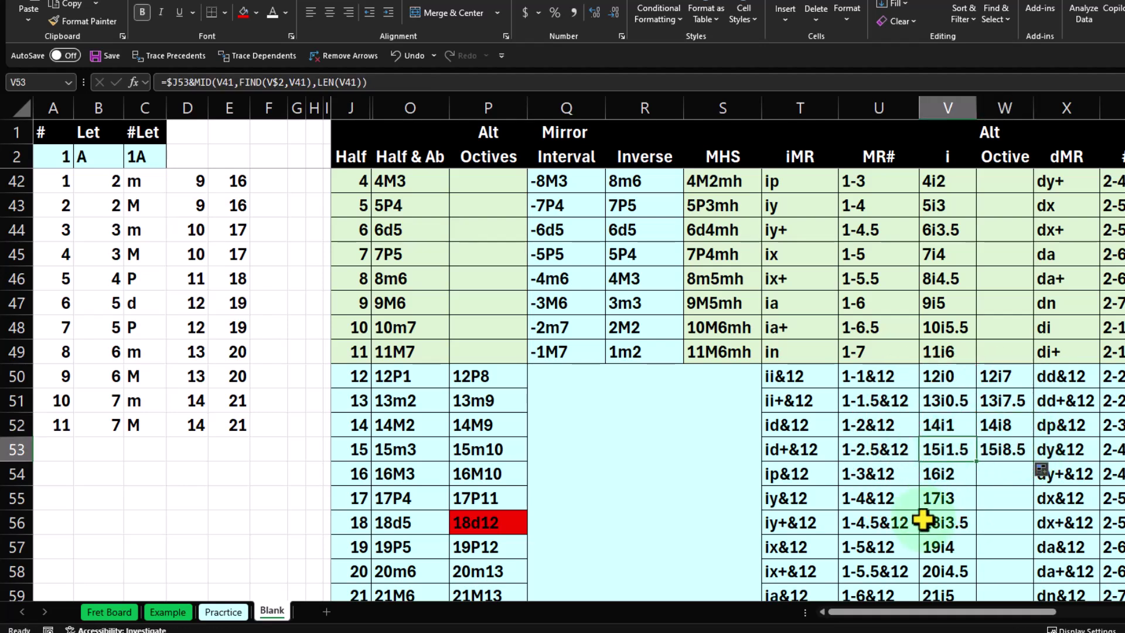
{"action": "key", "text": "Right"}
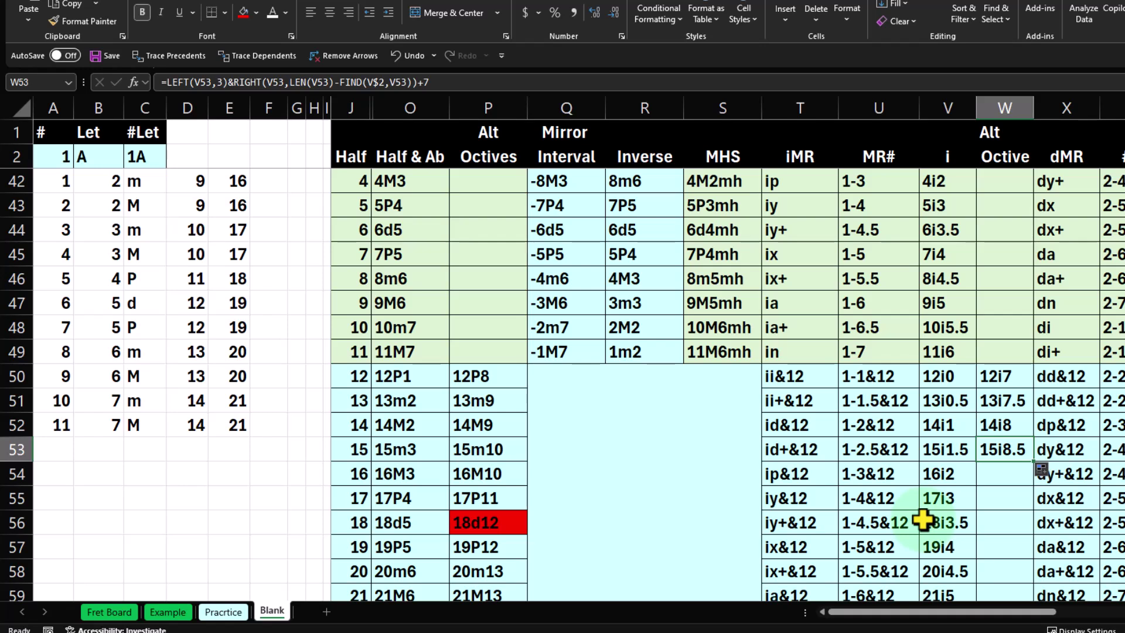
{"action": "mouse_move", "coordinate": [1037, 462]}
{"action": "left_mouse_down"}
{"action": "mouse_move", "coordinate": [1028, 457]}
{"action": "mouse_move", "coordinate": [1037, 477]}
{"action": "mouse_move", "coordinate": [1026, 479]}
{"action": "left_mouse_up"}
{"action": "left_click", "coordinate": [954, 475]}
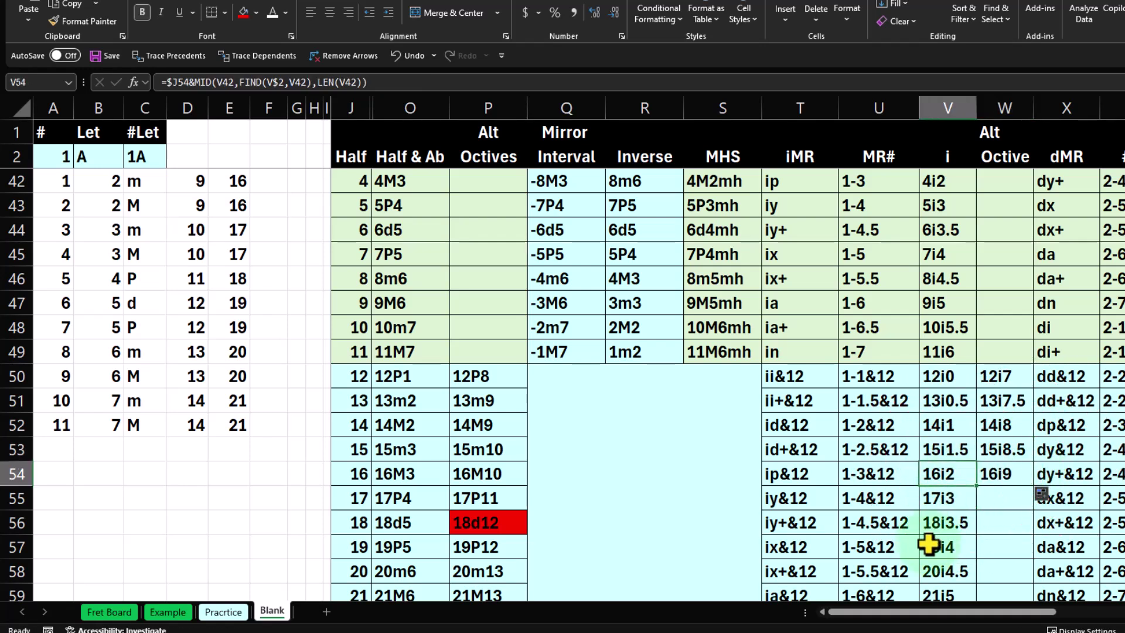
{"action": "key", "text": "Right"}
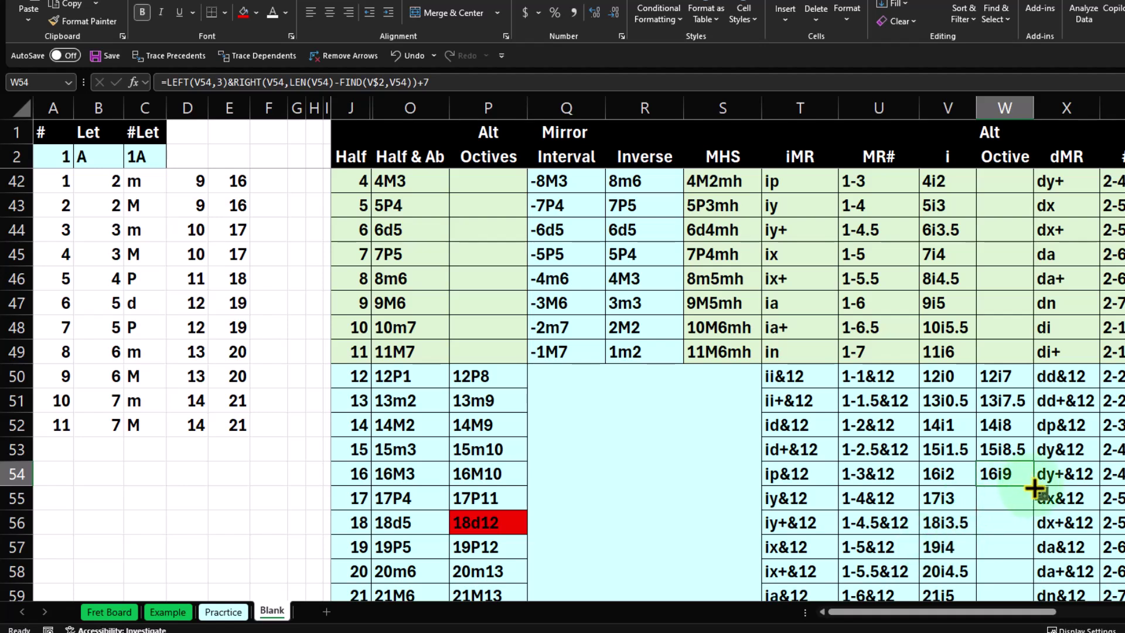
Continue the Alt Octive formula into W55 and W56, checking them against the i column and the red Alt Octives cell P56.
{"action": "mouse_move", "coordinate": [1035, 488]}
{"action": "left_mouse_down"}
{"action": "mouse_move", "coordinate": [1034, 514]}
{"action": "mouse_move", "coordinate": [1031, 500]}
{"action": "left_mouse_up"}
{"action": "left_click", "coordinate": [941, 497]}
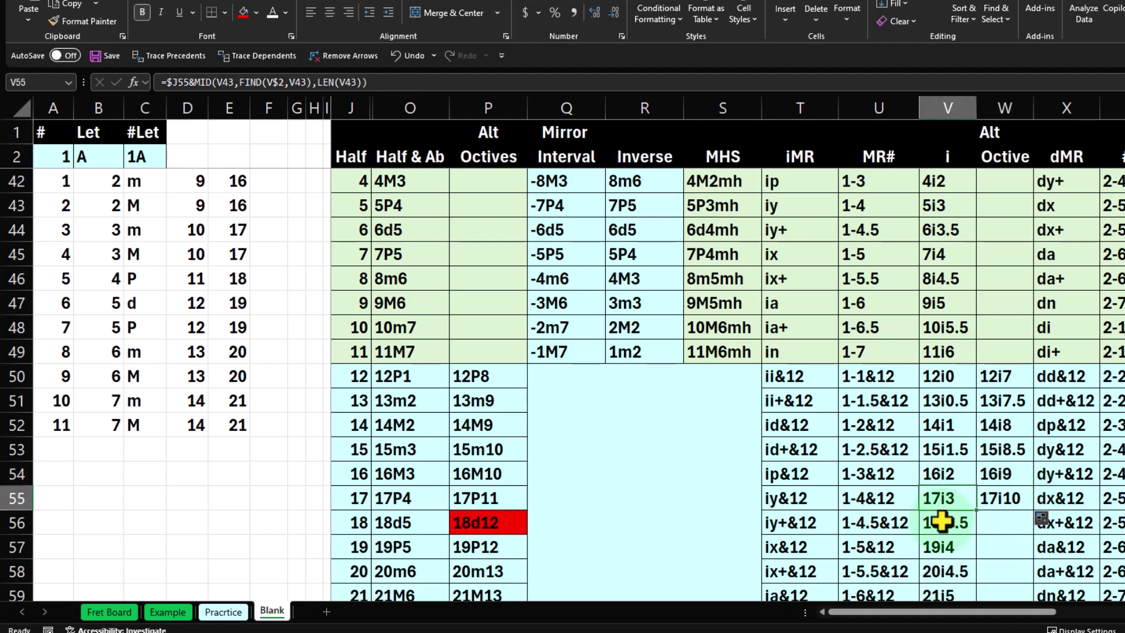
{"action": "key", "text": "Right"}
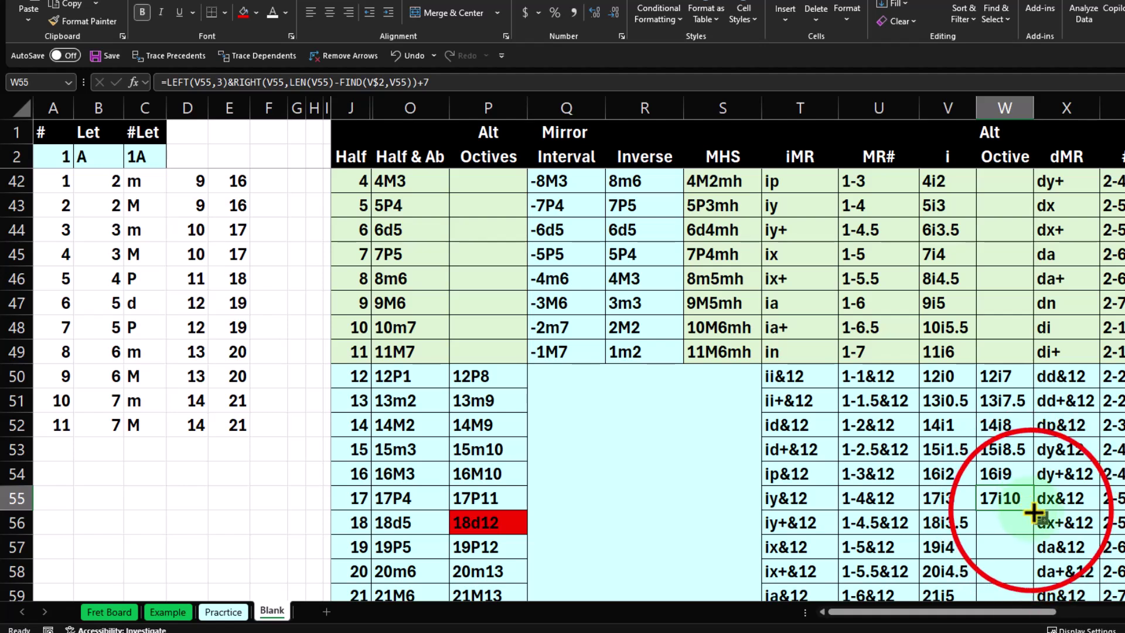
{"action": "left_click_drag", "start_coordinate": [1033, 513], "coordinate": [1030, 528]}
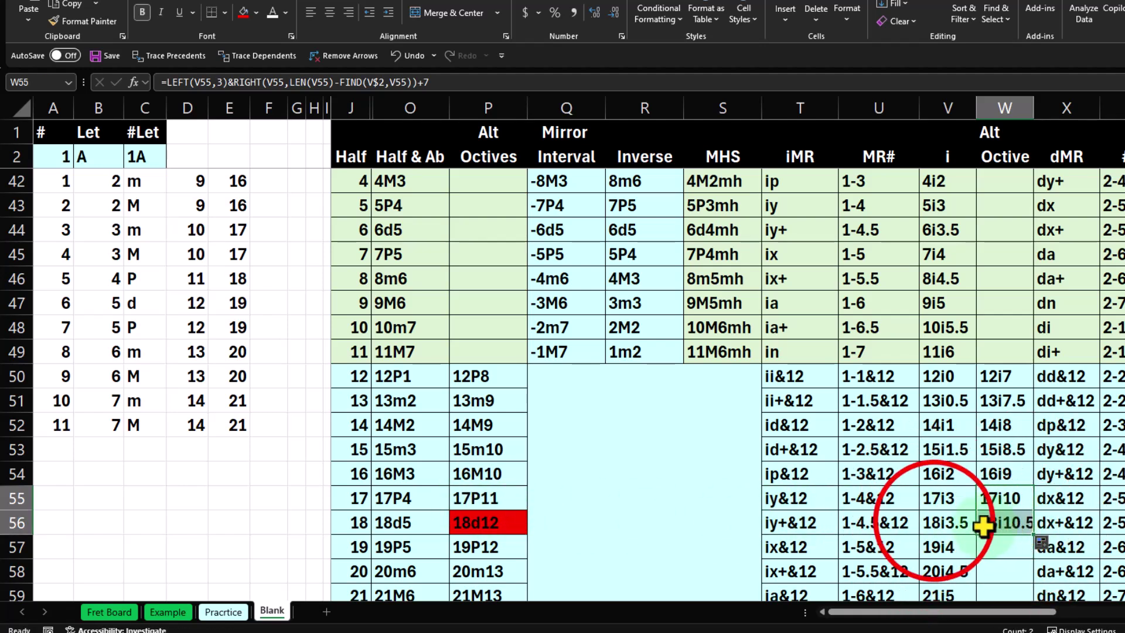
{"action": "left_click", "coordinate": [941, 523]}
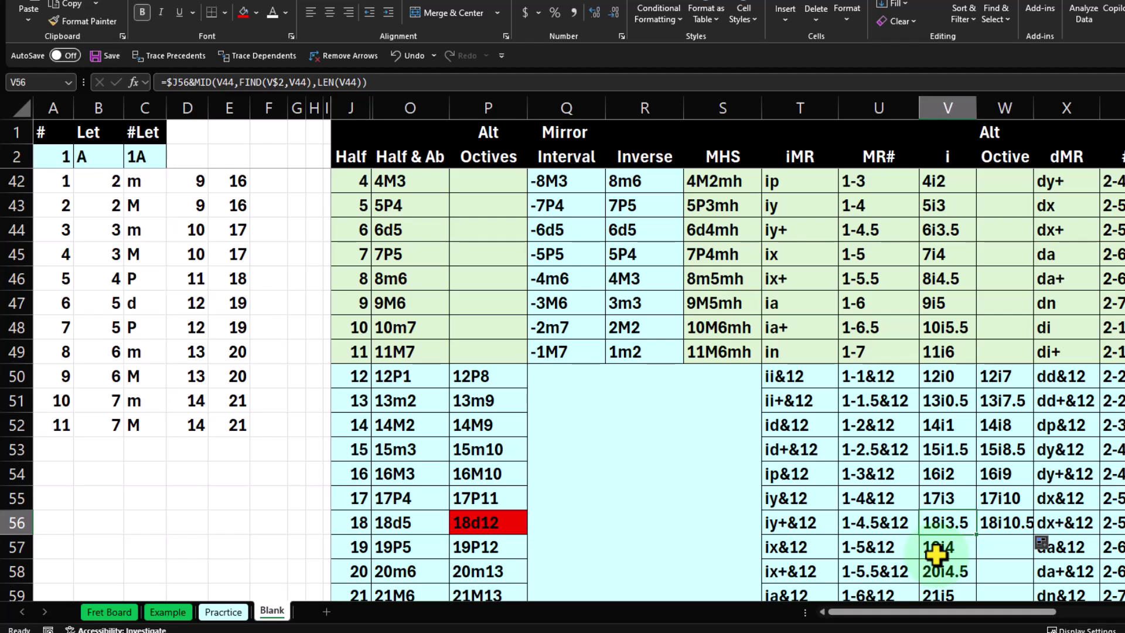
{"action": "key", "text": "Right"}
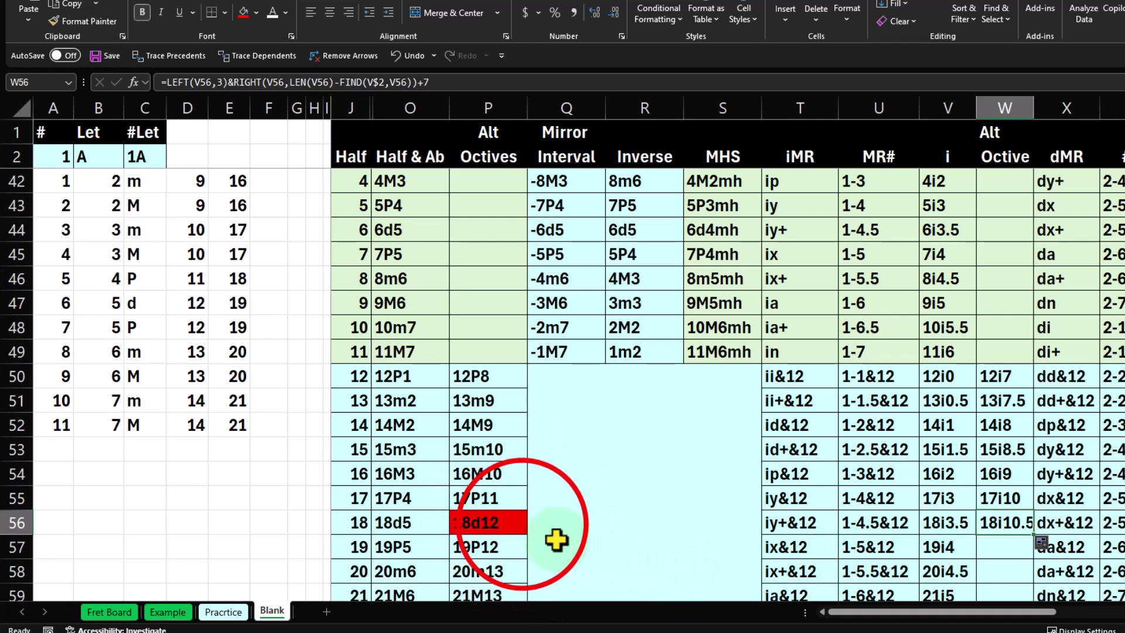
{"action": "left_click", "coordinate": [521, 523]}
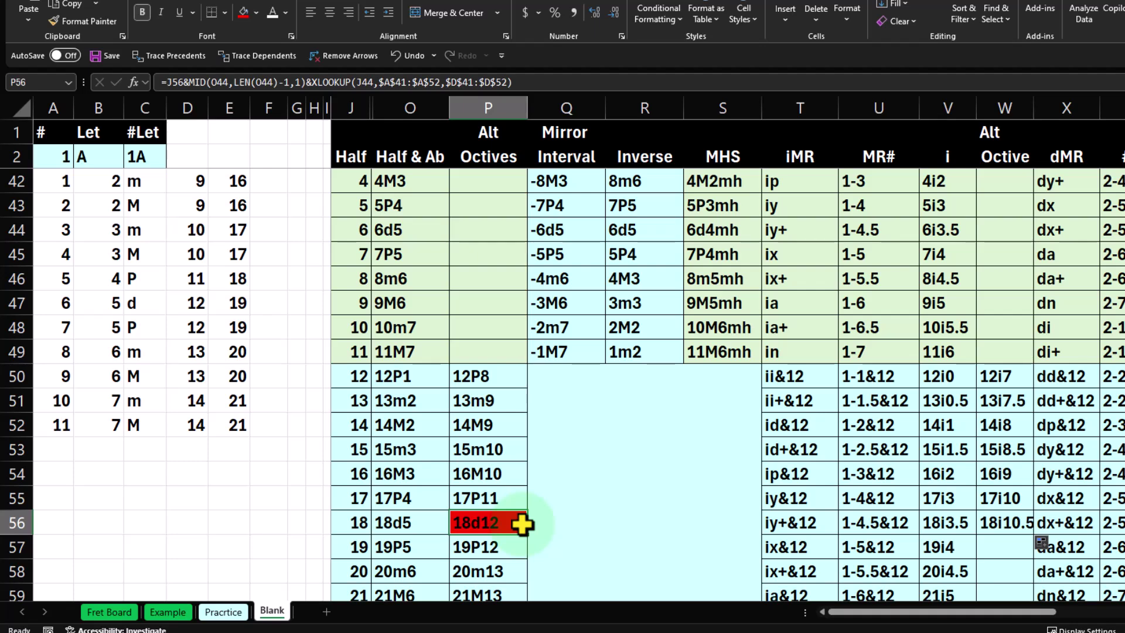
{"action": "left_click", "coordinate": [1020, 520]}
{"action": "scroll", "coordinate": [1023, 477], "scroll_direction": "down", "scroll_amount": 1}
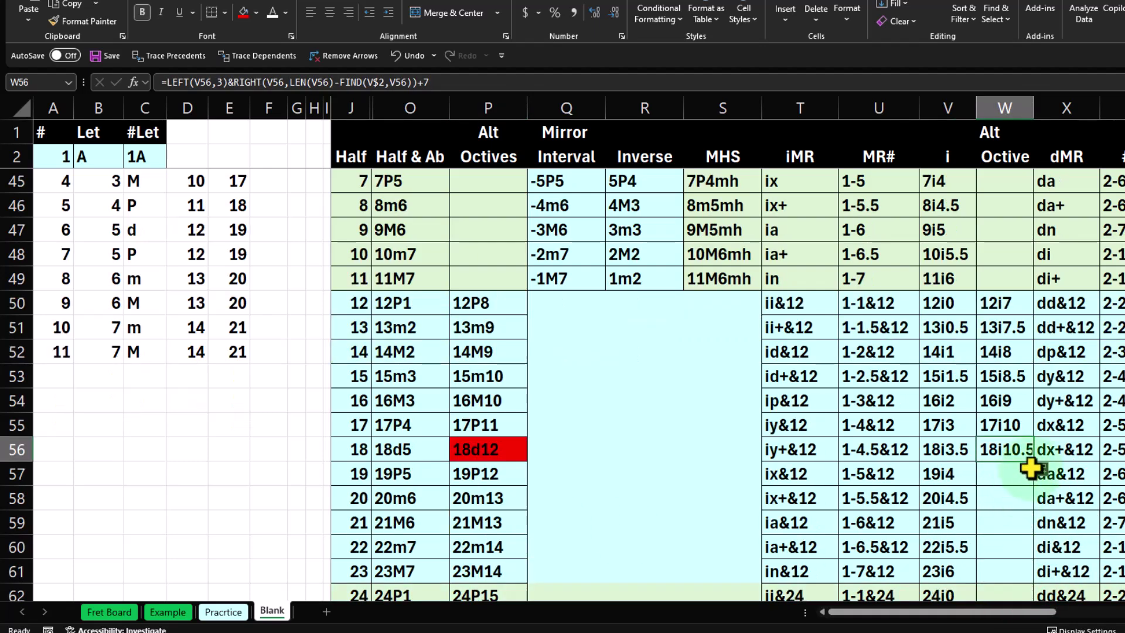
Extend the Alt Octive formula from W56 to W57 and compare the new entry with the i value in V57.
{"action": "left_click", "coordinate": [1026, 460]}
{"action": "left_click_drag", "start_coordinate": [1035, 462], "coordinate": [1035, 485]}
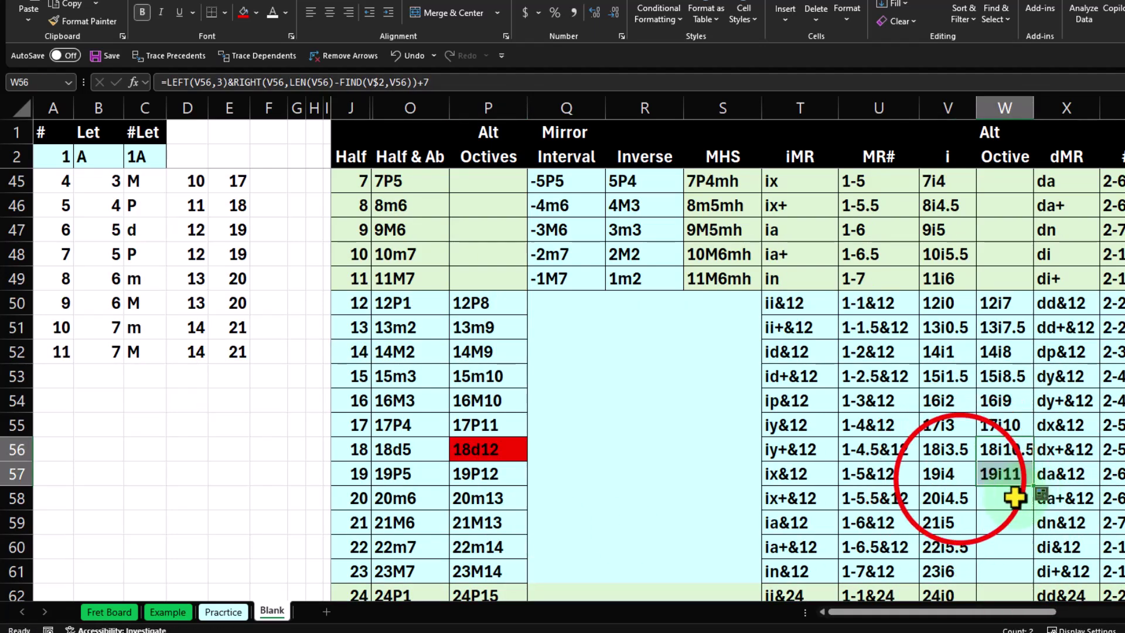
{"action": "left_click", "coordinate": [960, 480]}
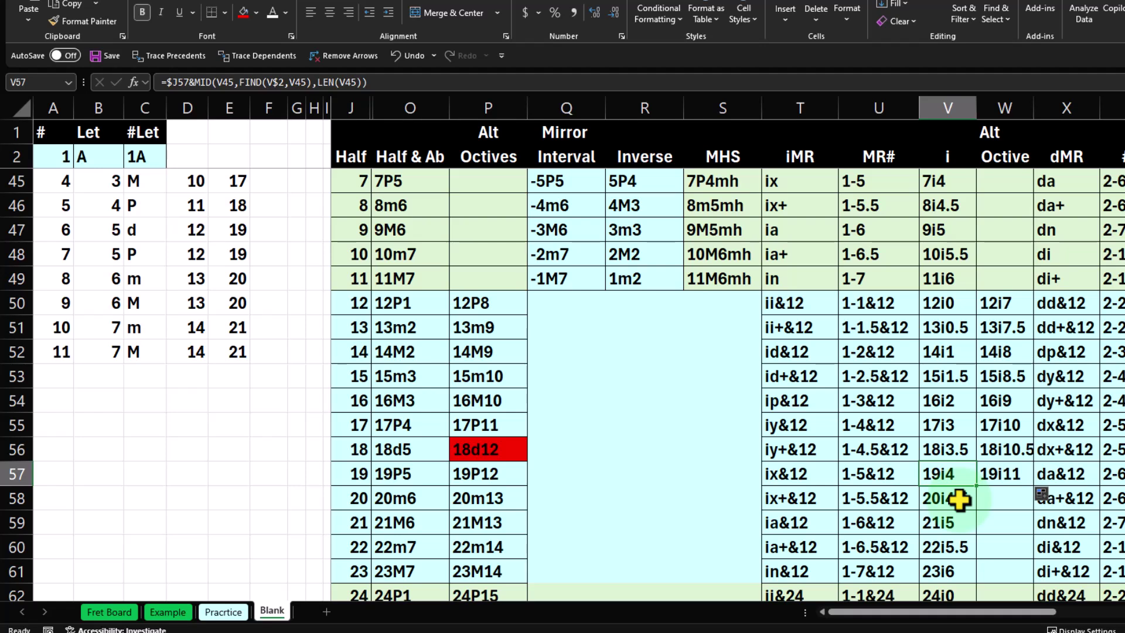
{"action": "key", "text": "Right"}
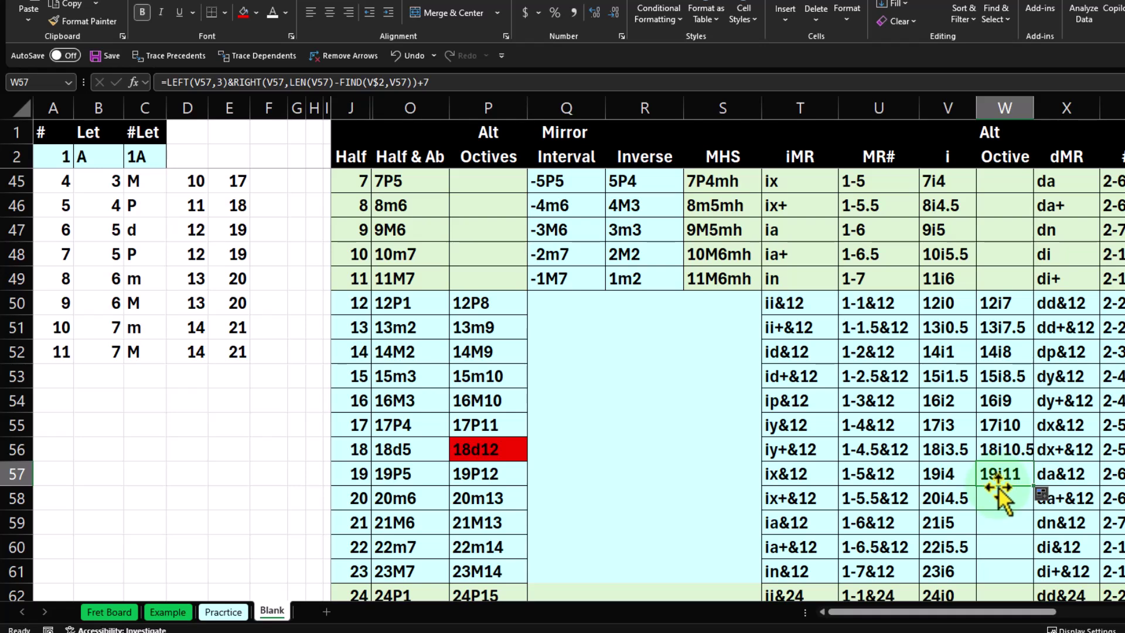
Fill the Alt Octive formula from W57 down through W61, completing the second-octave rows.
{"action": "left_click_drag", "start_coordinate": [1034, 486], "coordinate": [1027, 569]}
{"action": "scroll", "coordinate": [1025, 515], "scroll_direction": "down", "scroll_amount": 2}
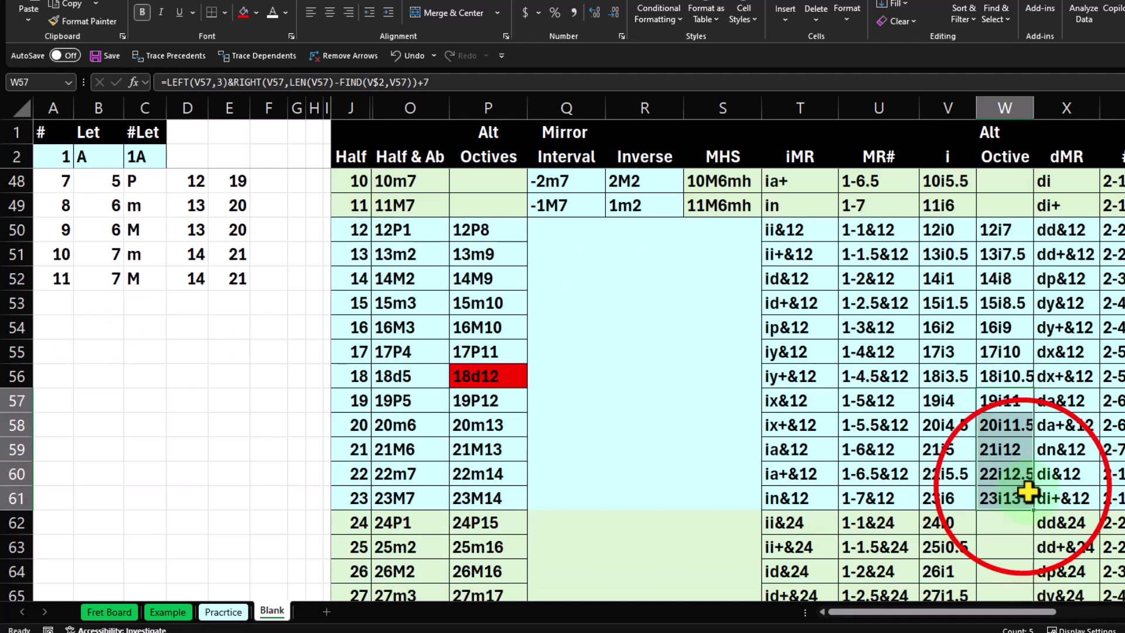
{"action": "left_click", "coordinate": [1023, 483]}
{"action": "left_click", "coordinate": [1029, 432]}
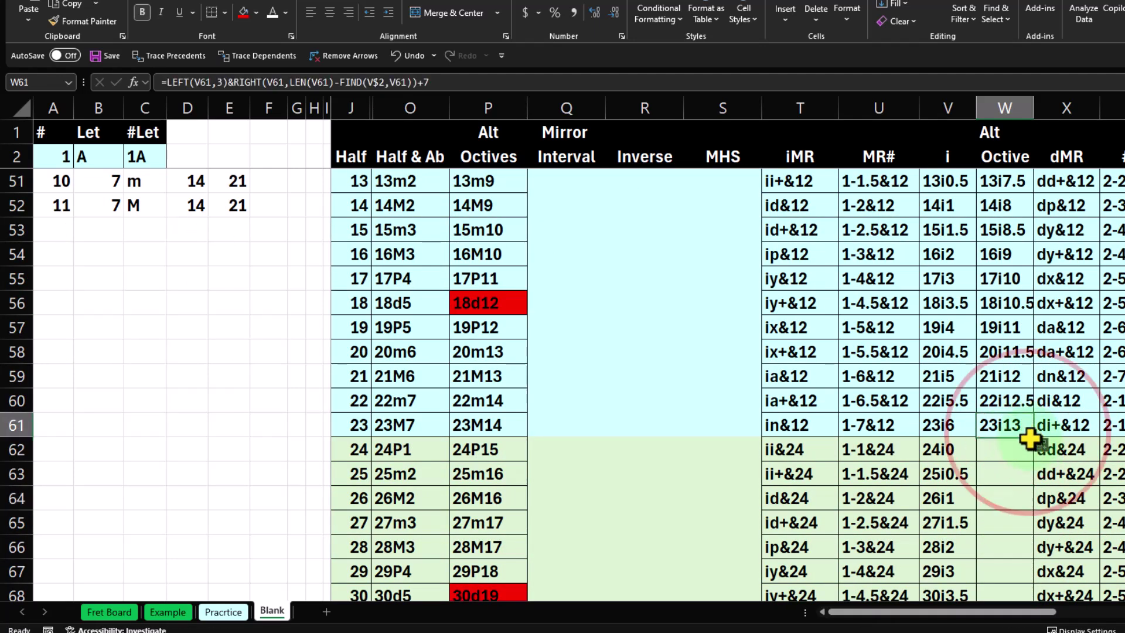
Fill the Alt Octive formula into W62 and append a second +7 so that it ends in +7+7.
{"action": "left_click_drag", "start_coordinate": [1035, 437], "coordinate": [1031, 458]}
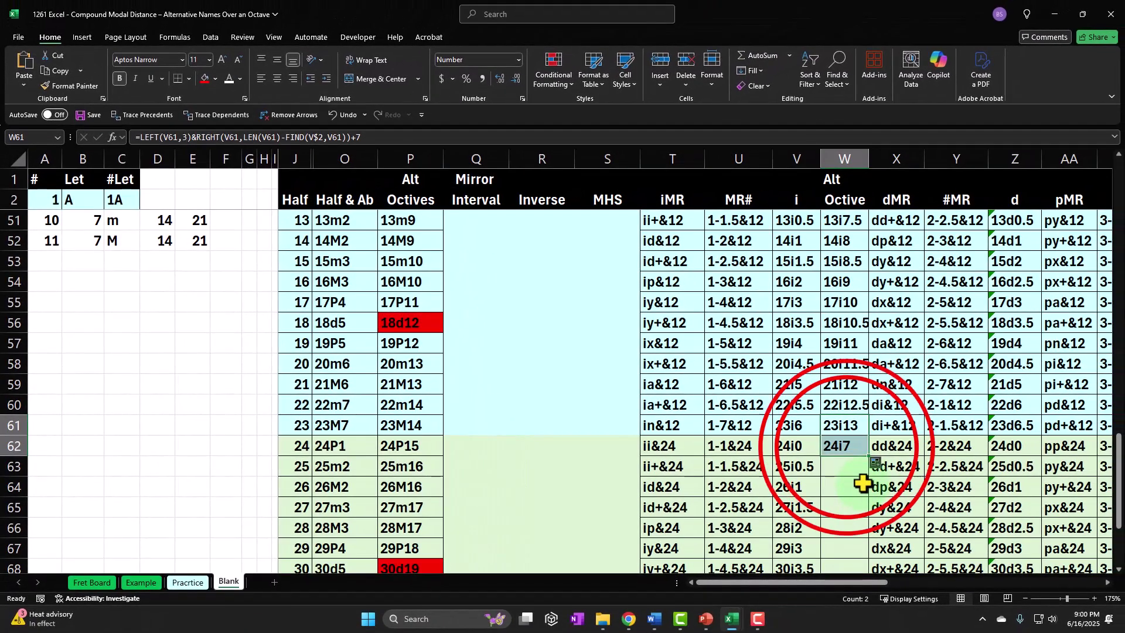
{"action": "double_click", "coordinate": [844, 446]}
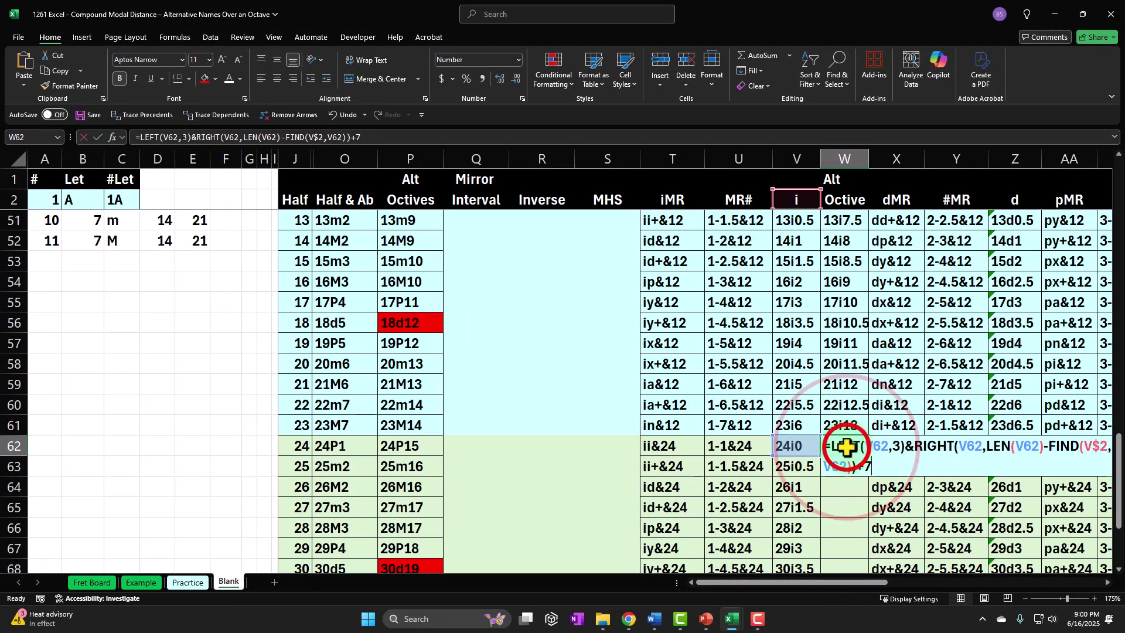
{"action": "key", "text": "Escape"}
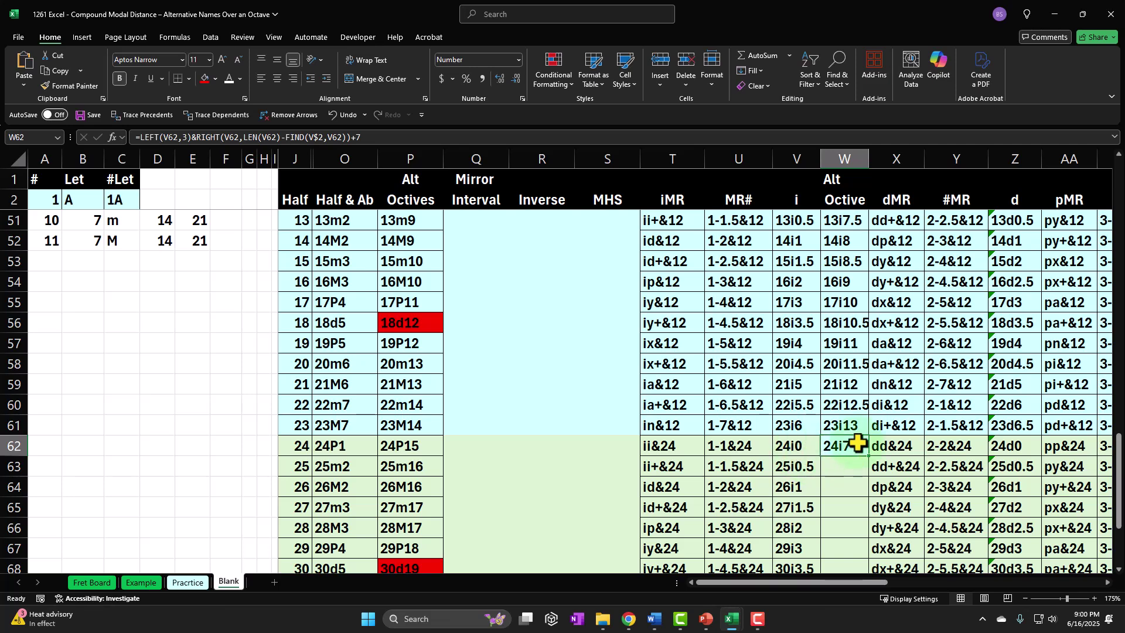
{"action": "scroll", "coordinate": [861, 447], "scroll_direction": "up", "scroll_amount": 1}
{"action": "left_click", "coordinate": [856, 507]}
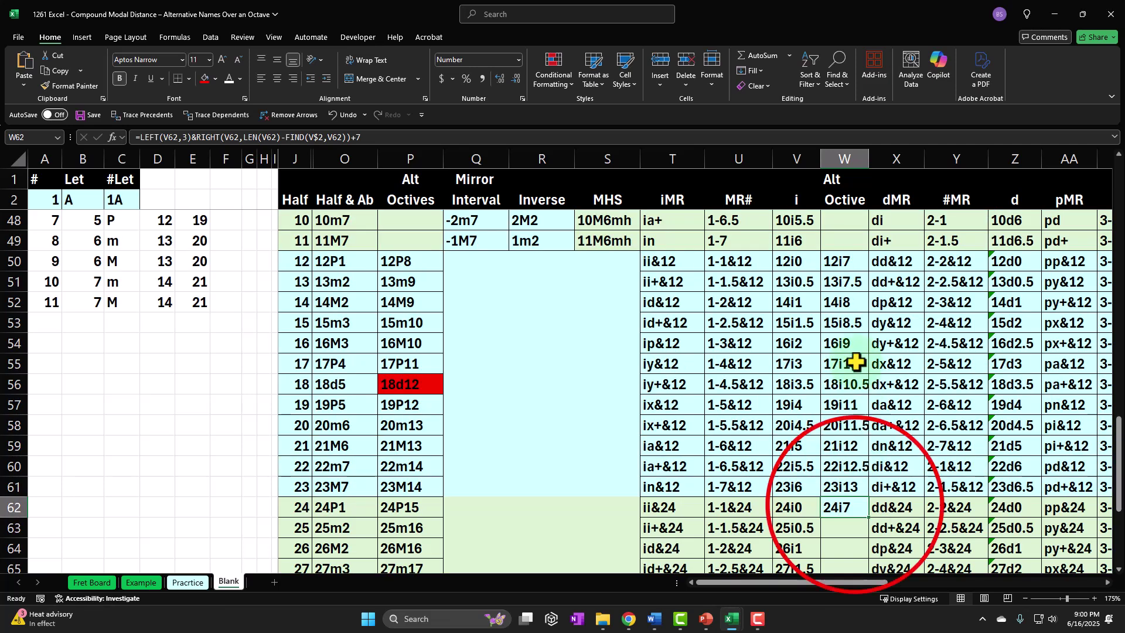
{"action": "double_click", "coordinate": [855, 508]}
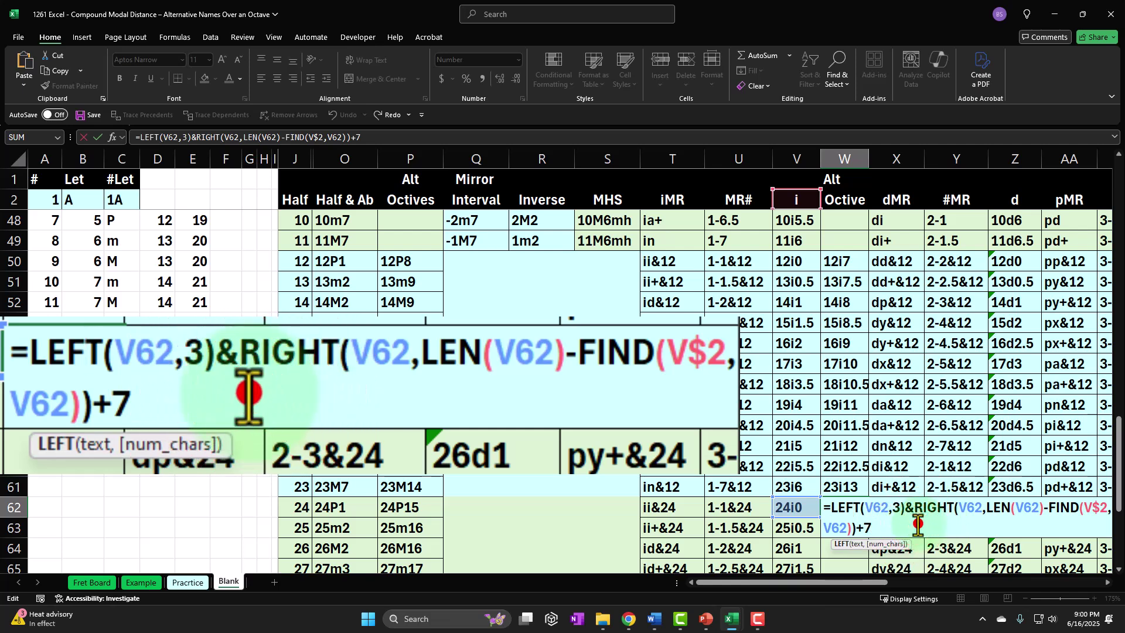
{"action": "type", "text": "7"}
{"action": "key", "text": "Return"}
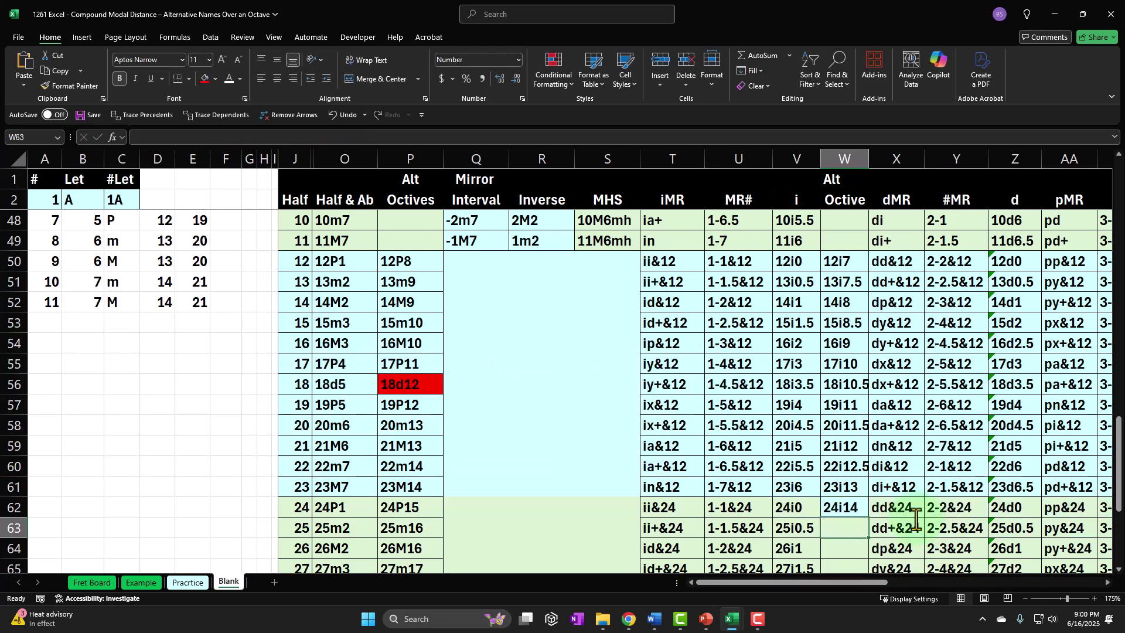
Shade W62 light green to match its row and fill its formula and formatting down through W73.
{"action": "left_click", "coordinate": [858, 507]}
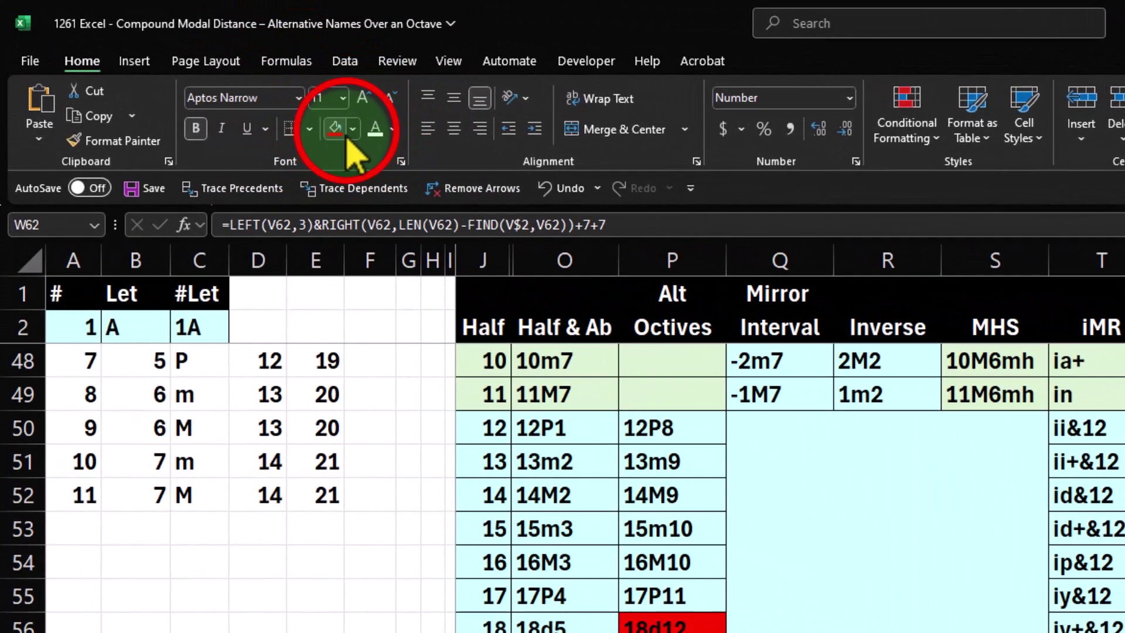
{"action": "left_click", "coordinate": [352, 130]}
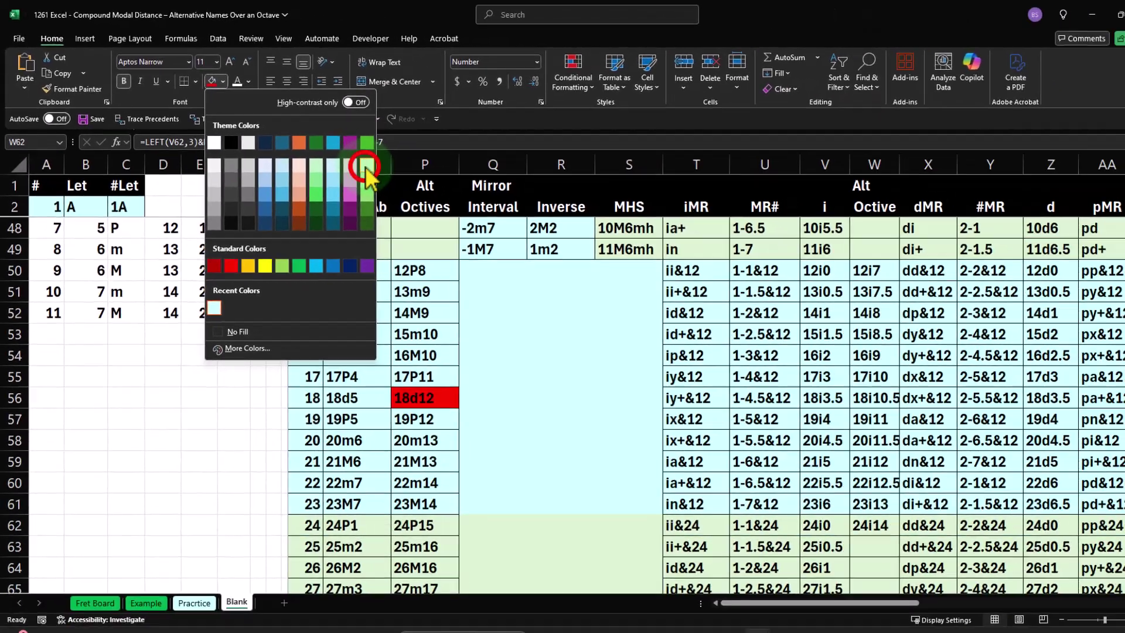
{"action": "left_click", "coordinate": [580, 261]}
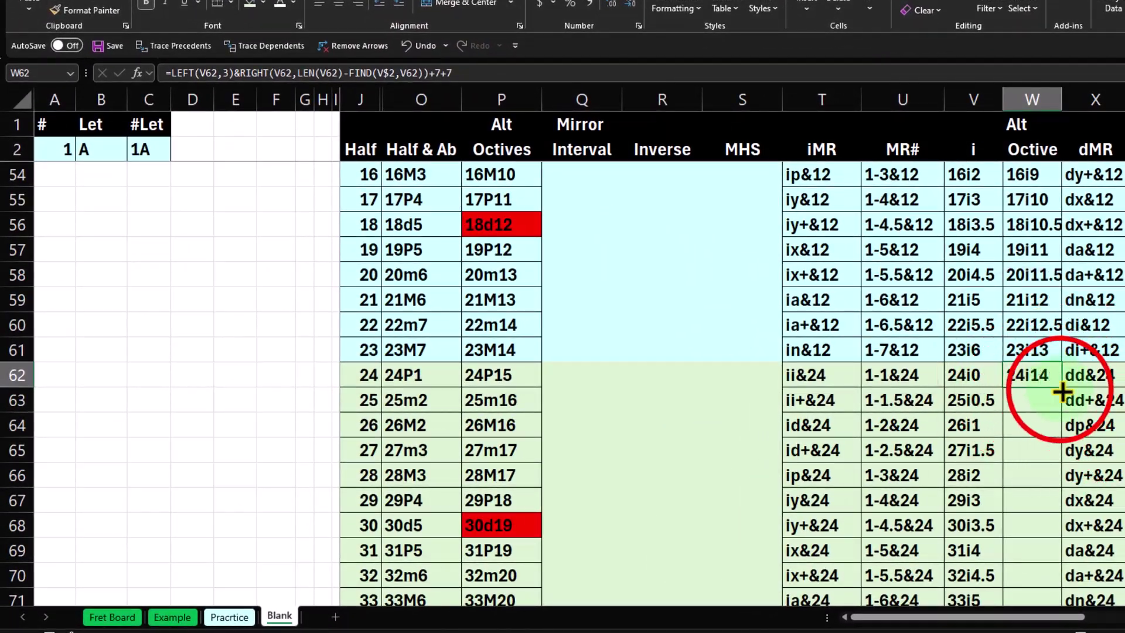
{"action": "mouse_move", "coordinate": [1051, 387]}
{"action": "left_mouse_down"}
{"action": "mouse_move", "coordinate": [1051, 626]}
{"action": "mouse_move", "coordinate": [1060, 560]}
{"action": "left_mouse_up"}
Insert a blank column between the d column and pMR on the Blank sheet.
{"action": "scroll", "coordinate": [1060, 560], "scroll_direction": "up", "scroll_amount": 6}
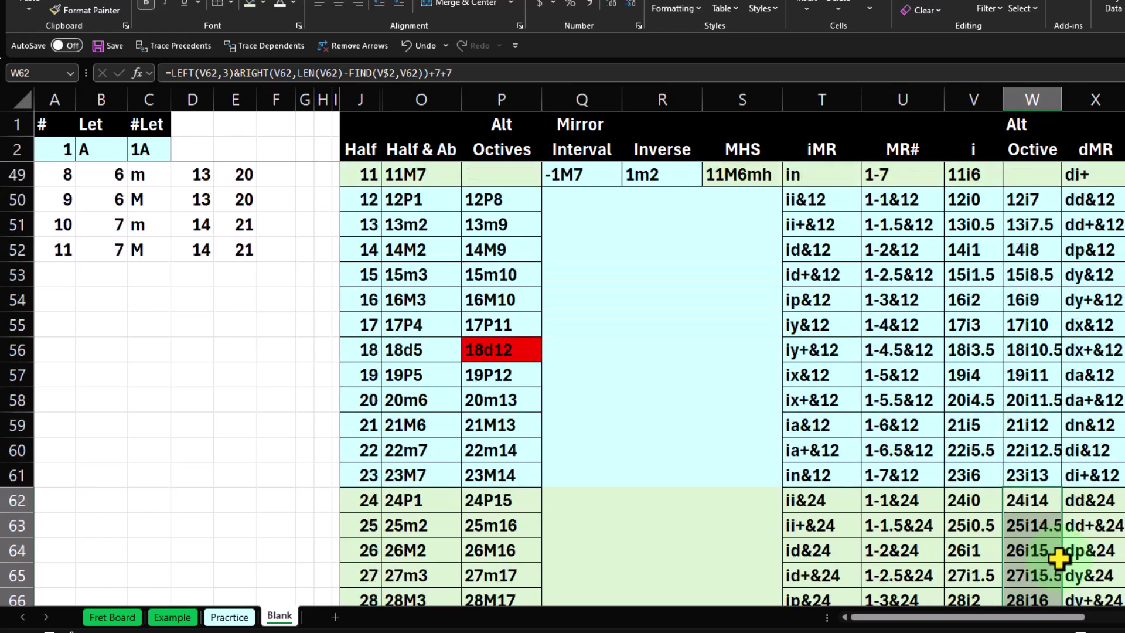
{"action": "scroll", "coordinate": [1062, 549], "scroll_direction": "up", "scroll_amount": 12}
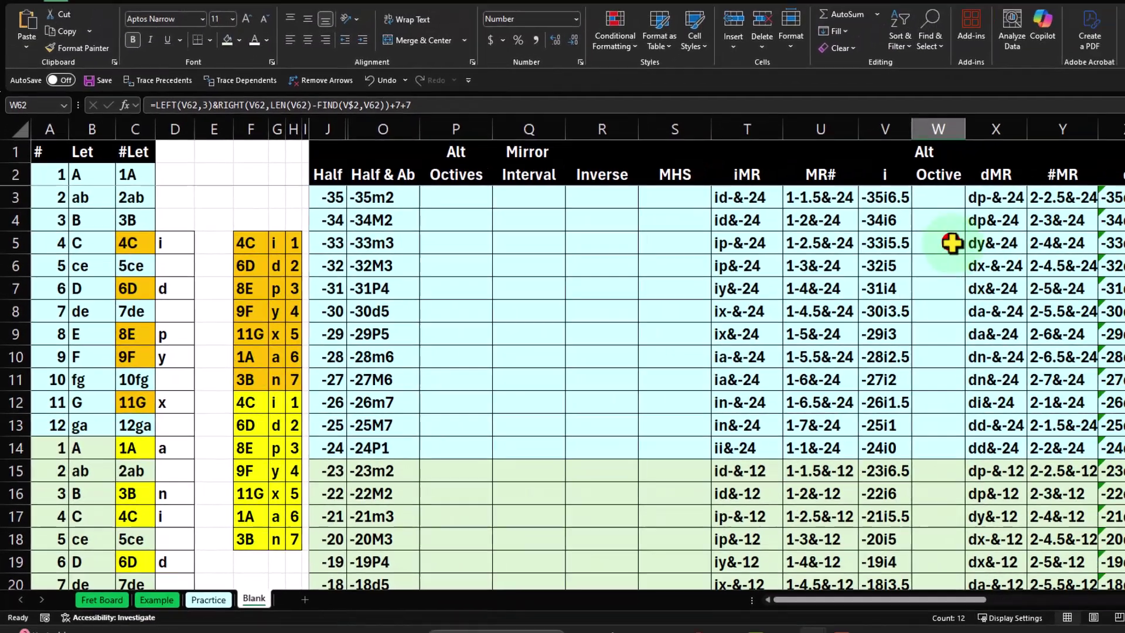
{"action": "left_click", "coordinate": [1032, 225]}
{"action": "key", "text": "Right"}
{"action": "key", "text": "Right"}
{"action": "key", "text": "Right"}
{"action": "key", "text": "Right"}
{"action": "key", "text": "Right"}
{"action": "key", "text": "Right"}
{"action": "key", "text": "Right"}
{"action": "key", "text": "Right"}
{"action": "key", "text": "Right"}
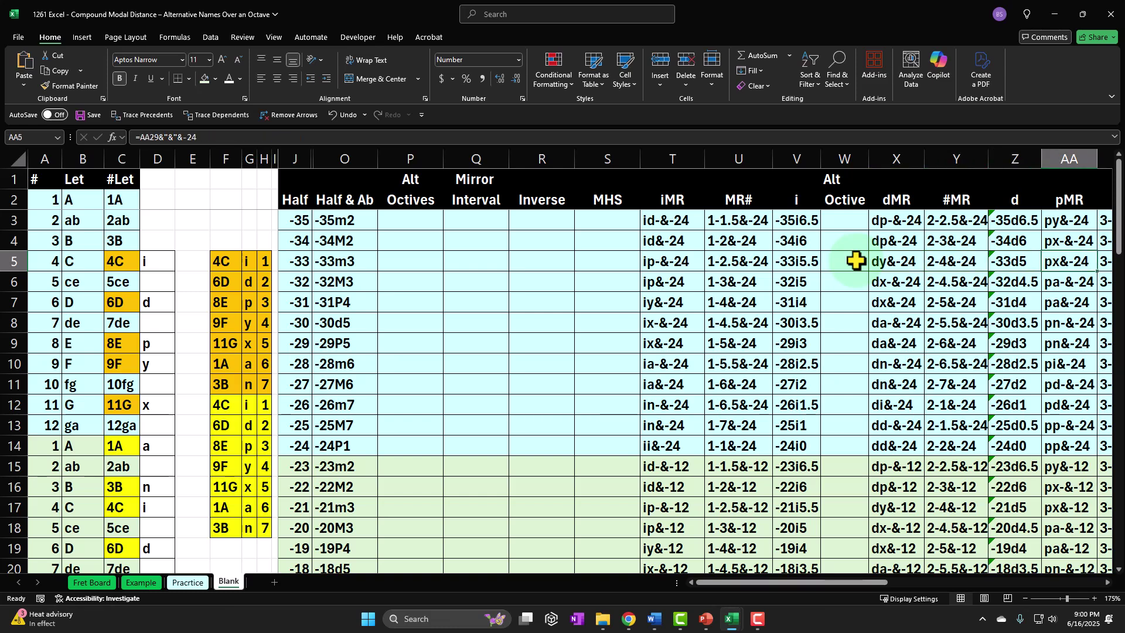
{"action": "key", "text": "Right"}
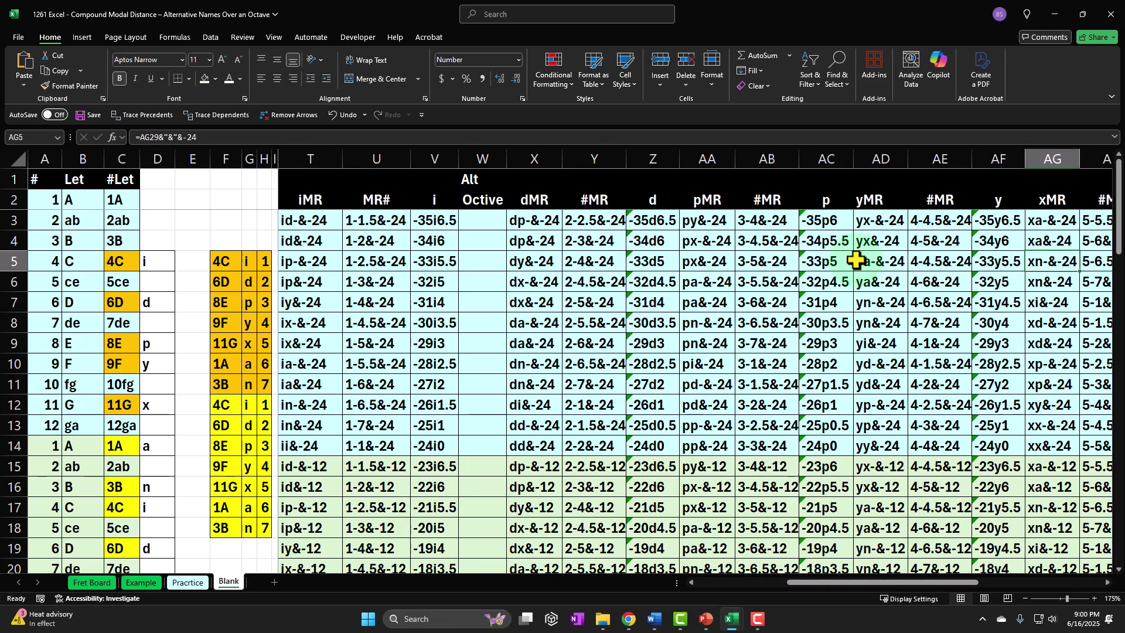
{"action": "left_click", "coordinate": [719, 153]}
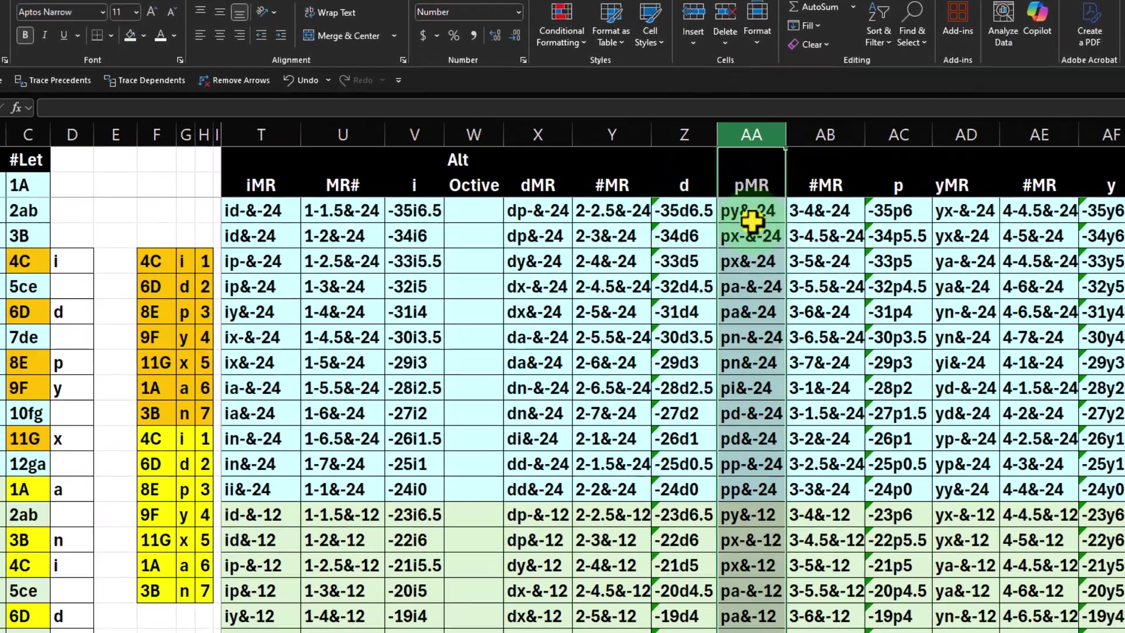
{"action": "right_click", "coordinate": [709, 232]}
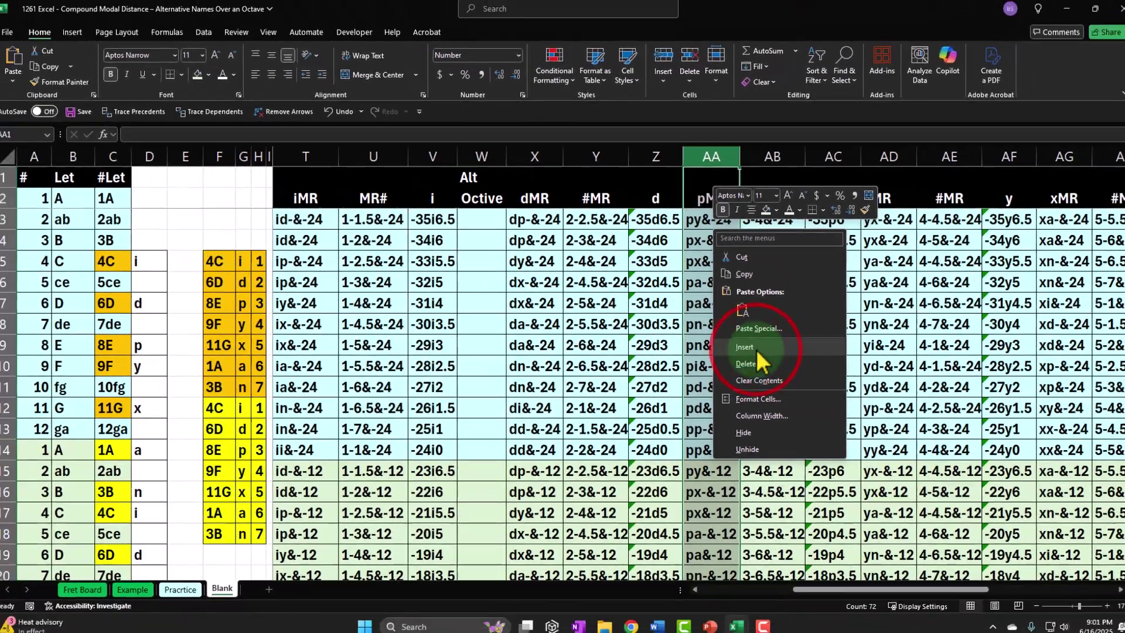
{"action": "left_click", "coordinate": [878, 397]}
Copy the Alt Octive formulas in W50:W73 into the new column AA starting at AA50.
{"action": "scroll", "coordinate": [710, 364], "scroll_direction": "down", "scroll_amount": 11}
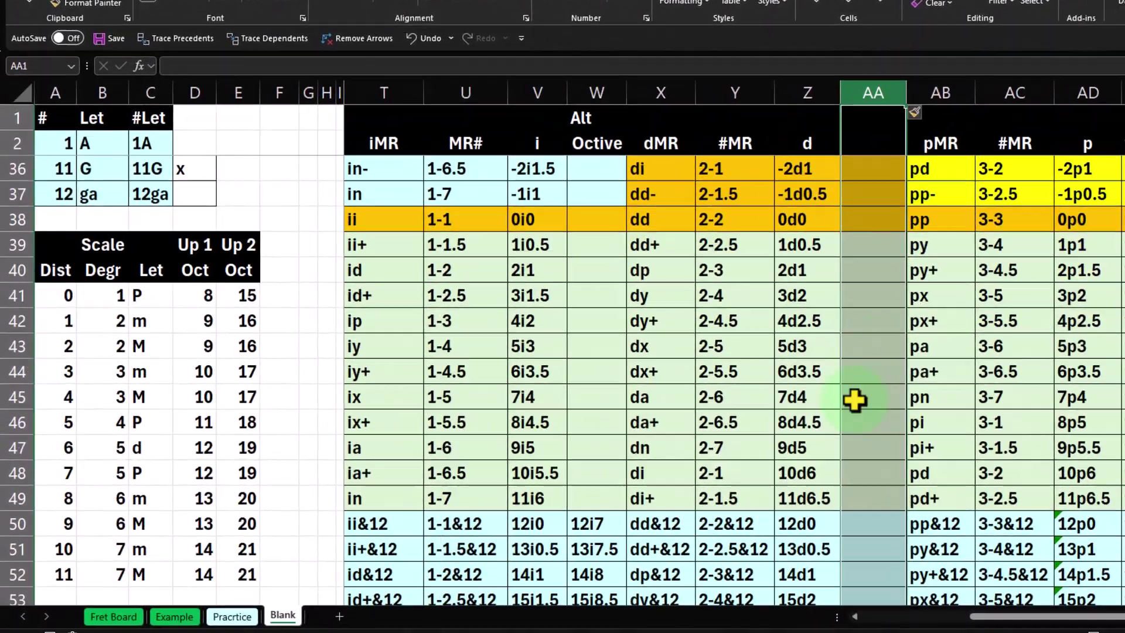
{"action": "scroll", "coordinate": [856, 400], "scroll_direction": "down", "scroll_amount": 4}
{"action": "left_click", "coordinate": [855, 292]}
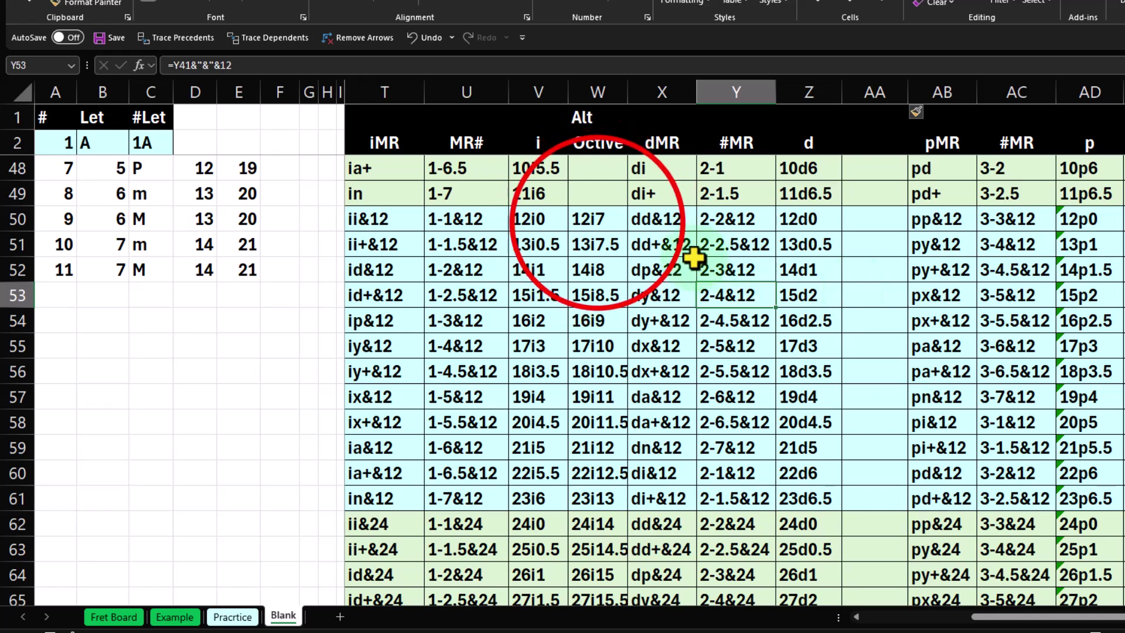
{"action": "left_click_drag", "start_coordinate": [599, 222], "coordinate": [595, 552]}
{"action": "key", "text": "ctrl+c"}
{"action": "scroll", "coordinate": [720, 409], "scroll_direction": "up", "scroll_amount": 4}
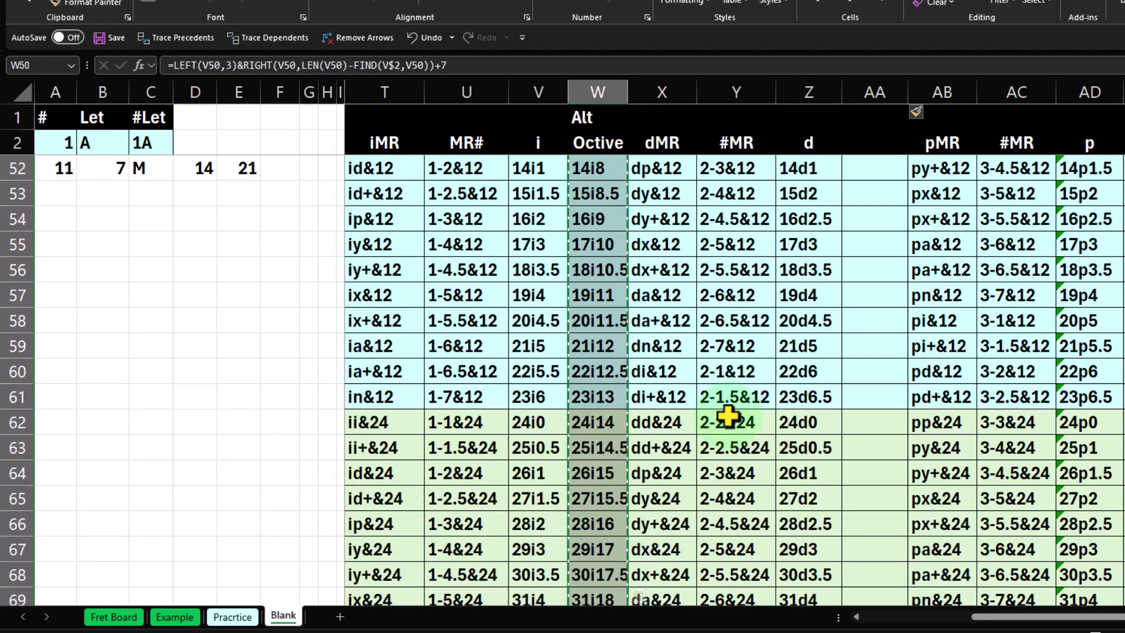
{"action": "left_click", "coordinate": [866, 270]}
{"action": "key", "text": "ctrl+v"}
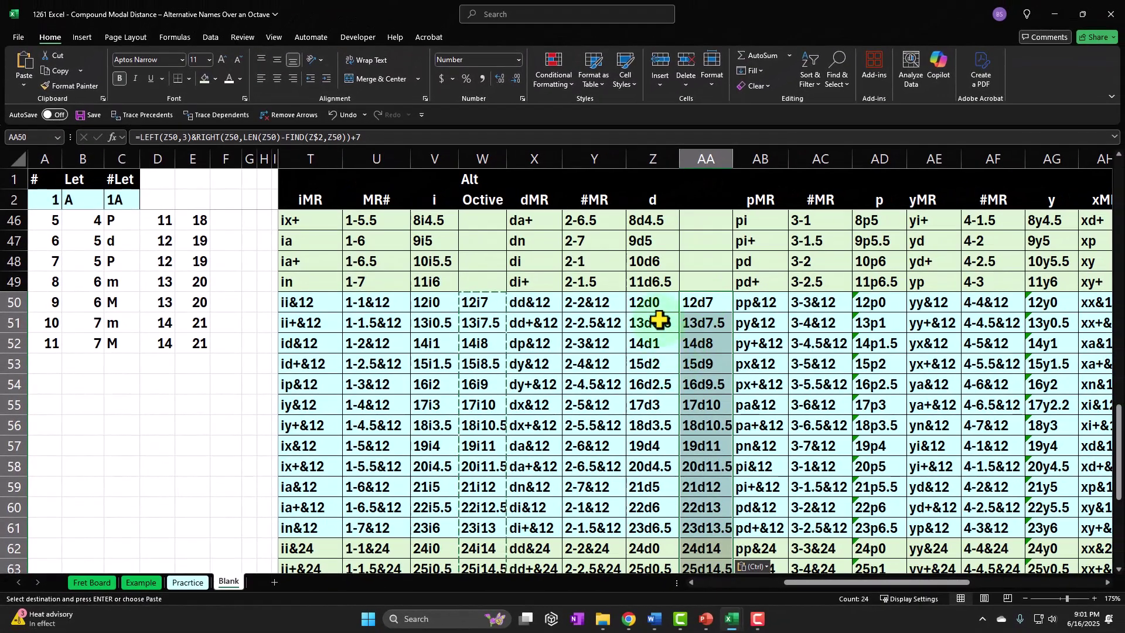
Inspect the cell references in AA50's copied formula and compare its result with the d value in Z50.
{"action": "double_click", "coordinate": [704, 302]}
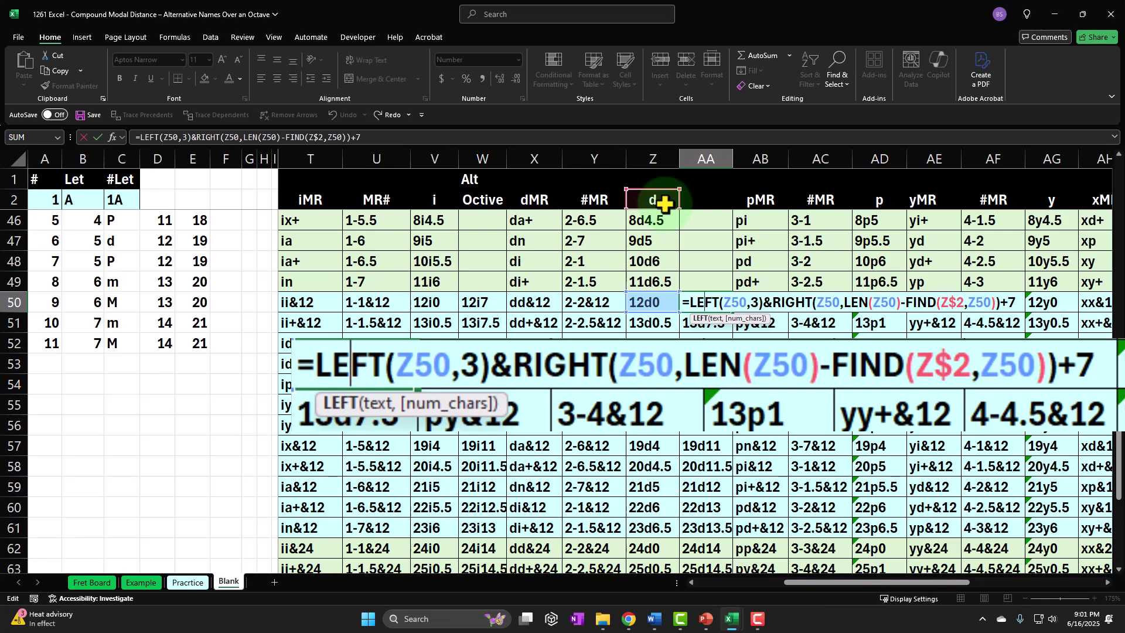
{"action": "key", "text": "Escape"}
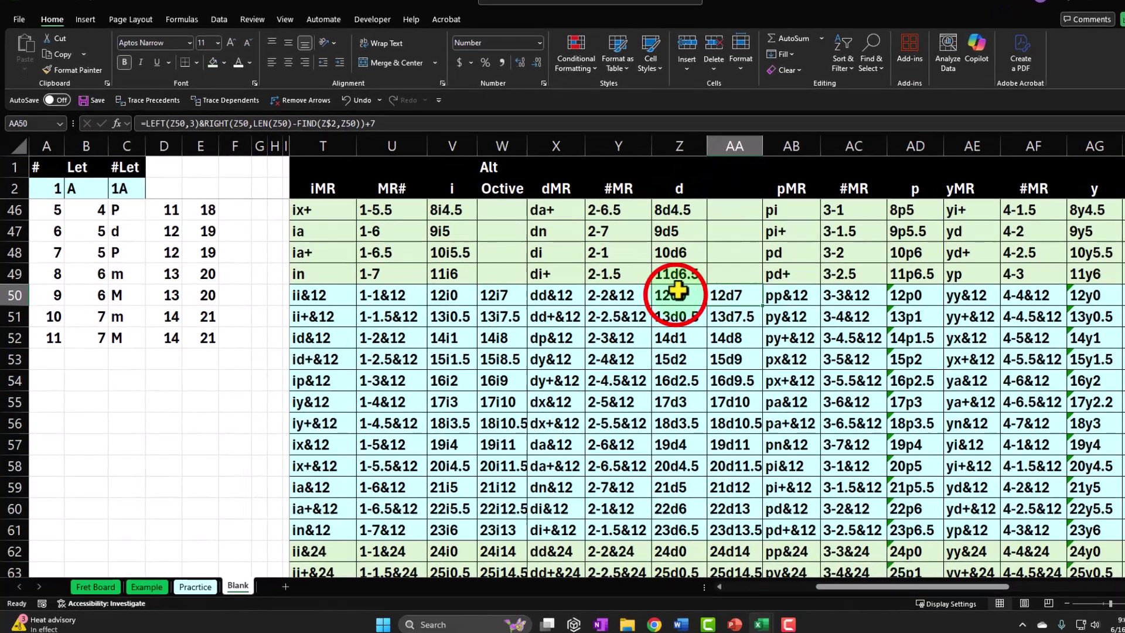
{"action": "left_click", "coordinate": [678, 290]}
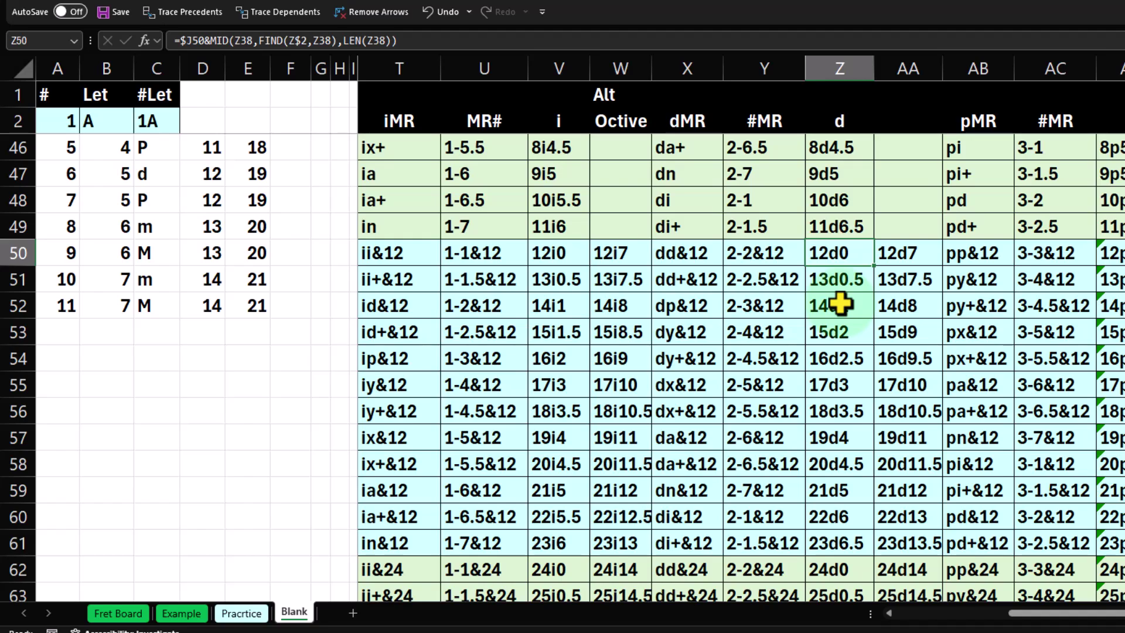
{"action": "key", "text": "Right"}
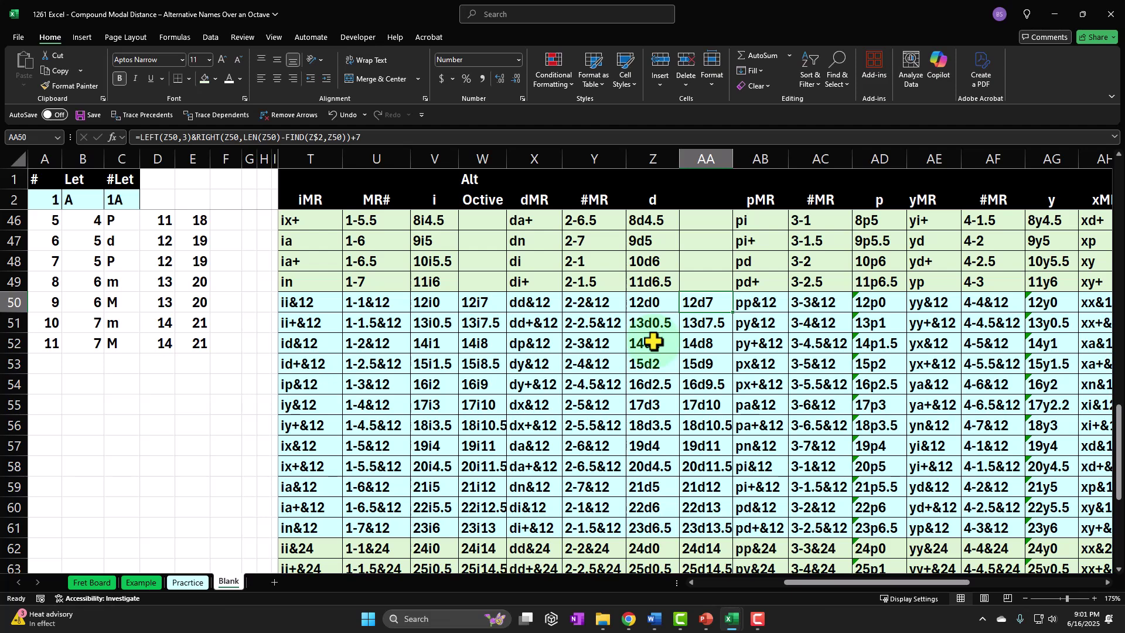
Compare the next alternative names in column AA with their d values through row 53, and check the +7+7 formula in AA64.
{"action": "key", "text": "Down"}
{"action": "key", "text": "Left"}
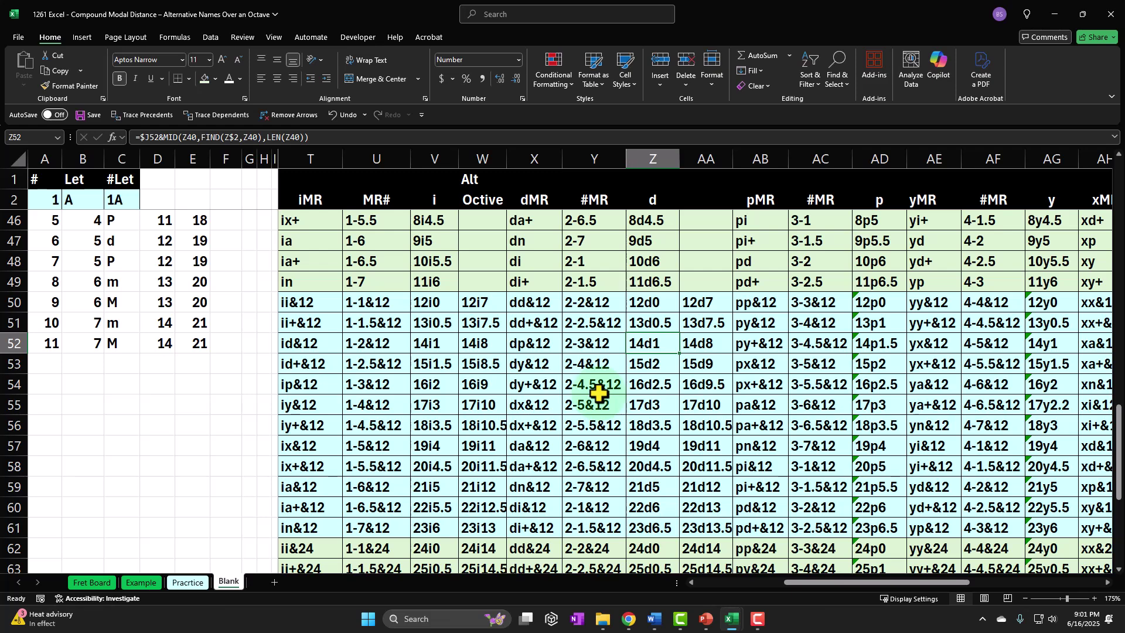
{"action": "key", "text": "Right"}
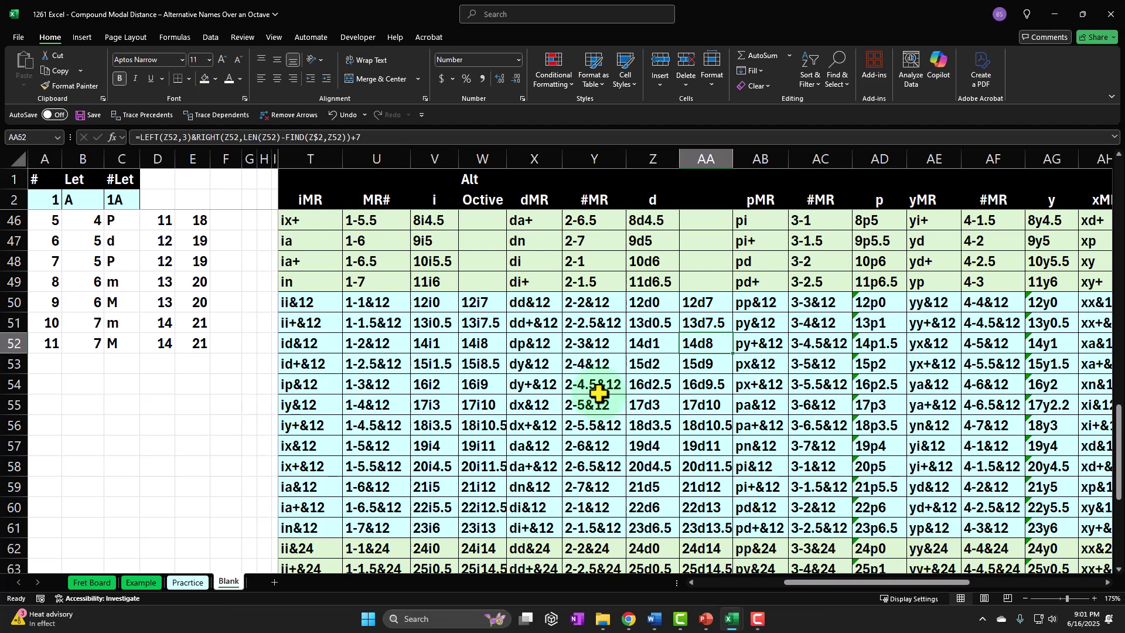
{"action": "key", "text": "Down"}
{"action": "key", "text": "Left"}
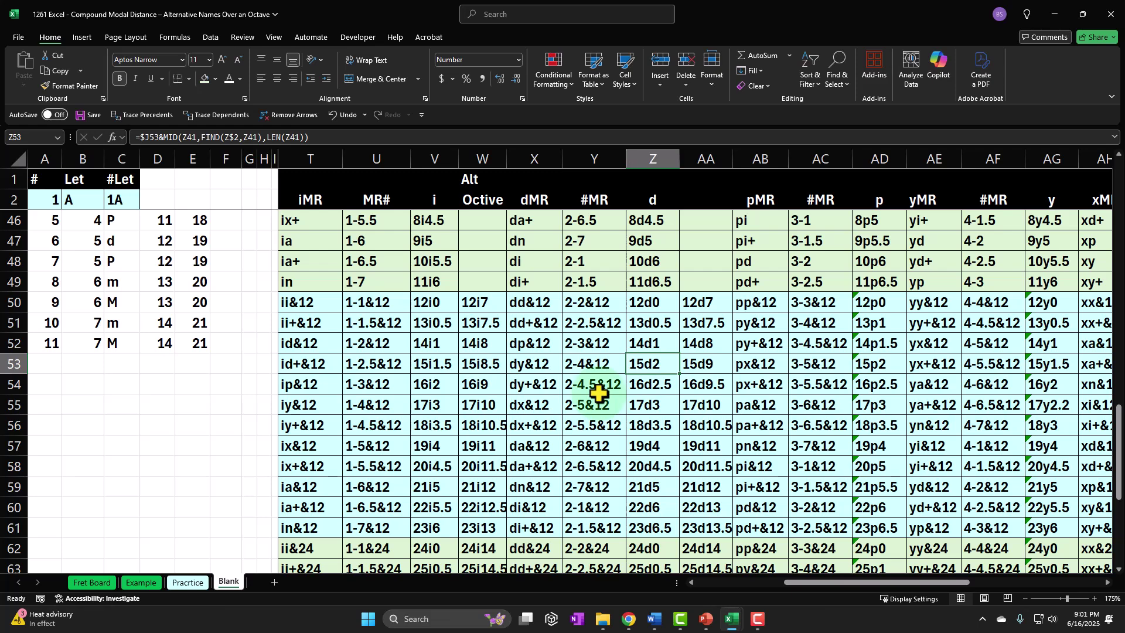
{"action": "key", "text": "Right"}
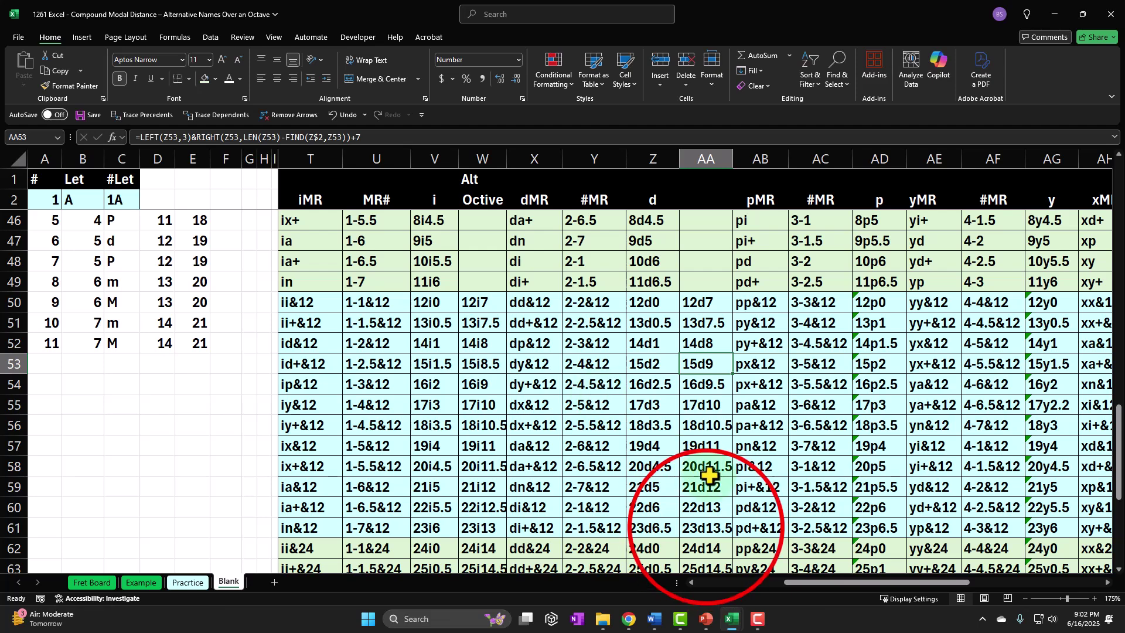
{"action": "scroll", "coordinate": [707, 469], "scroll_direction": "down", "scroll_amount": 1}
{"action": "left_click", "coordinate": [706, 527]}
{"action": "scroll", "coordinate": [708, 526], "scroll_direction": "up", "scroll_amount": 1}
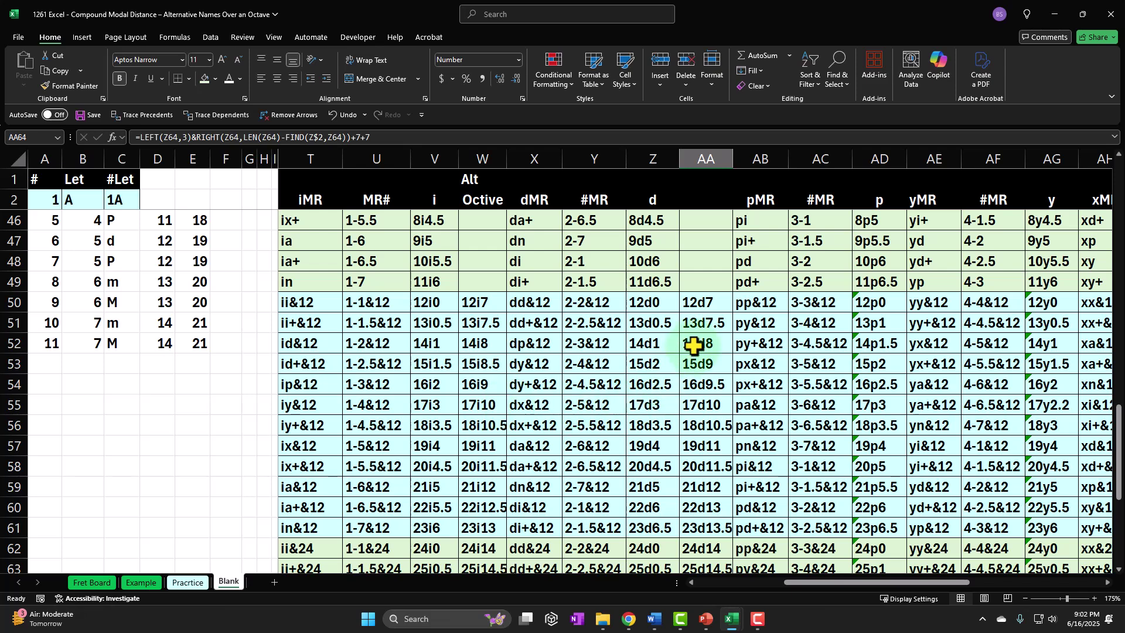
Insert a blank column between the p column and yMR on the Blank sheet.
{"action": "left_click", "coordinate": [943, 155]}
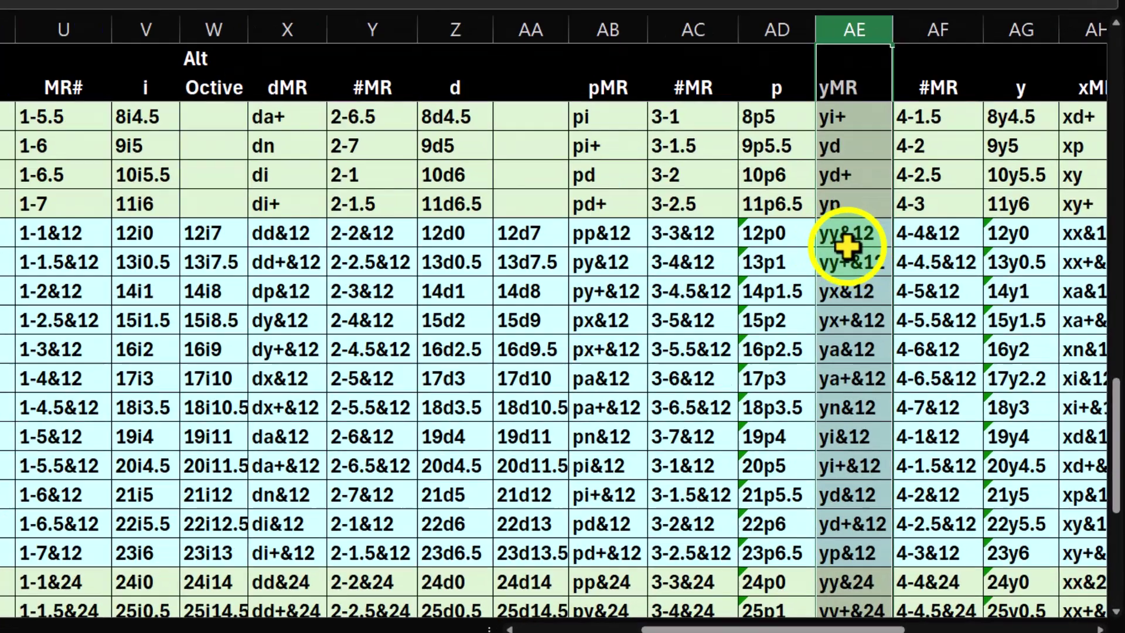
{"action": "right_click", "coordinate": [928, 311]}
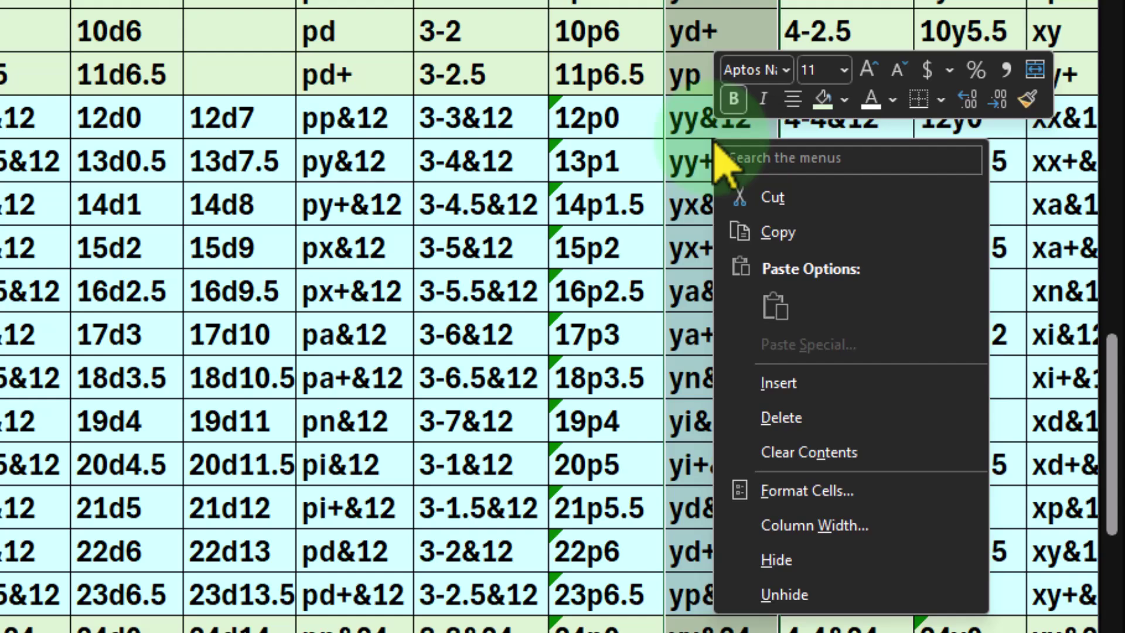
{"action": "left_click", "coordinate": [797, 385]}
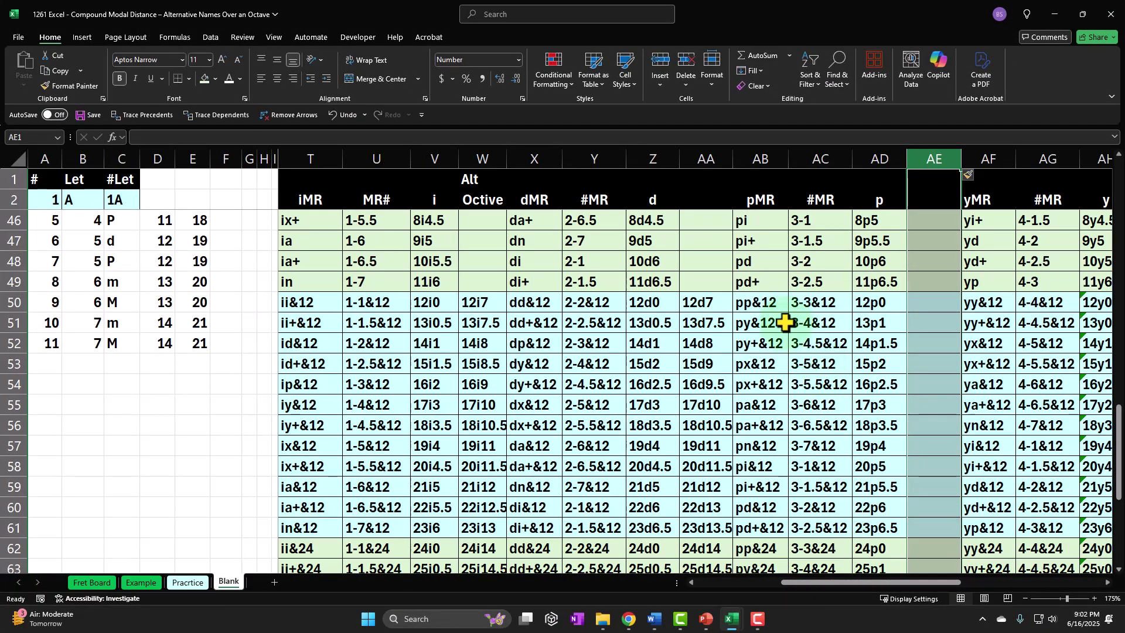
Copy the alternative-name formulas in AA50:AA73 into the new column AE starting at AE50.
{"action": "left_click_drag", "start_coordinate": [718, 307], "coordinate": [716, 511]}
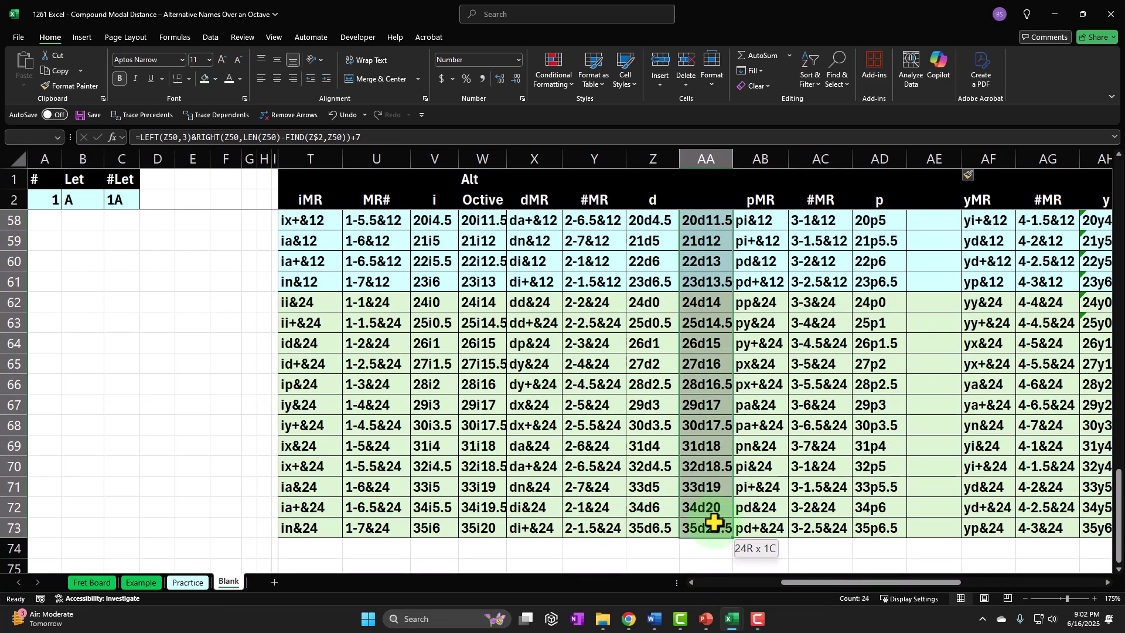
{"action": "scroll", "coordinate": [756, 493], "scroll_direction": "up", "scroll_amount": 4}
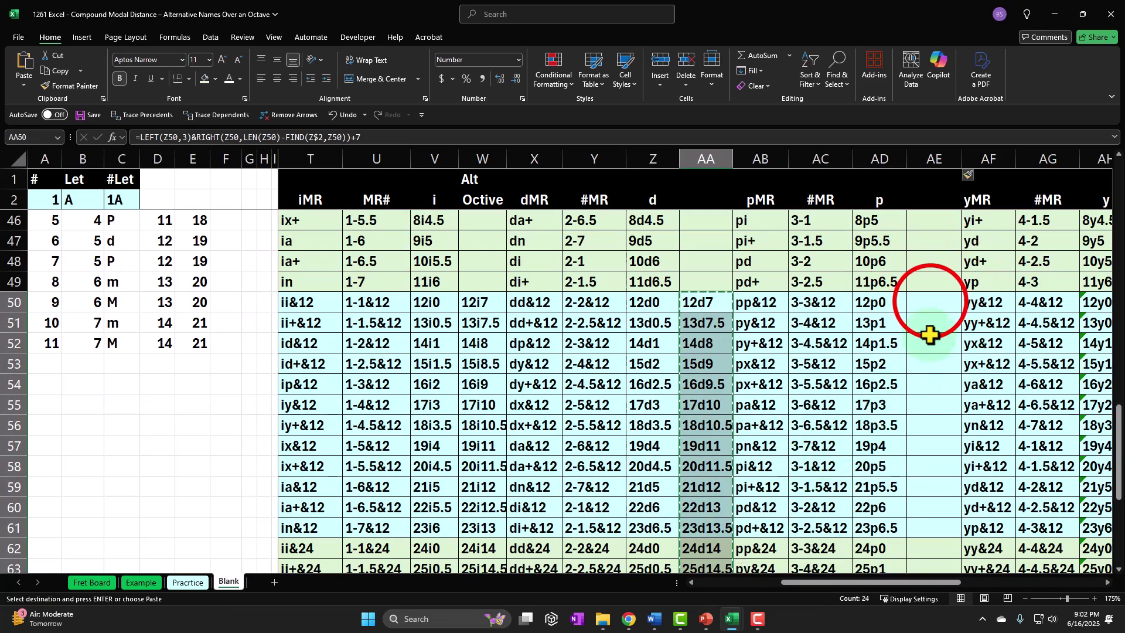
{"action": "left_click", "coordinate": [930, 302]}
{"action": "key", "text": "ctrl+v"}
Check the copied formulas in column AE from row 51 to row 57 against their p values in column AD.
{"action": "left_click", "coordinate": [931, 321]}
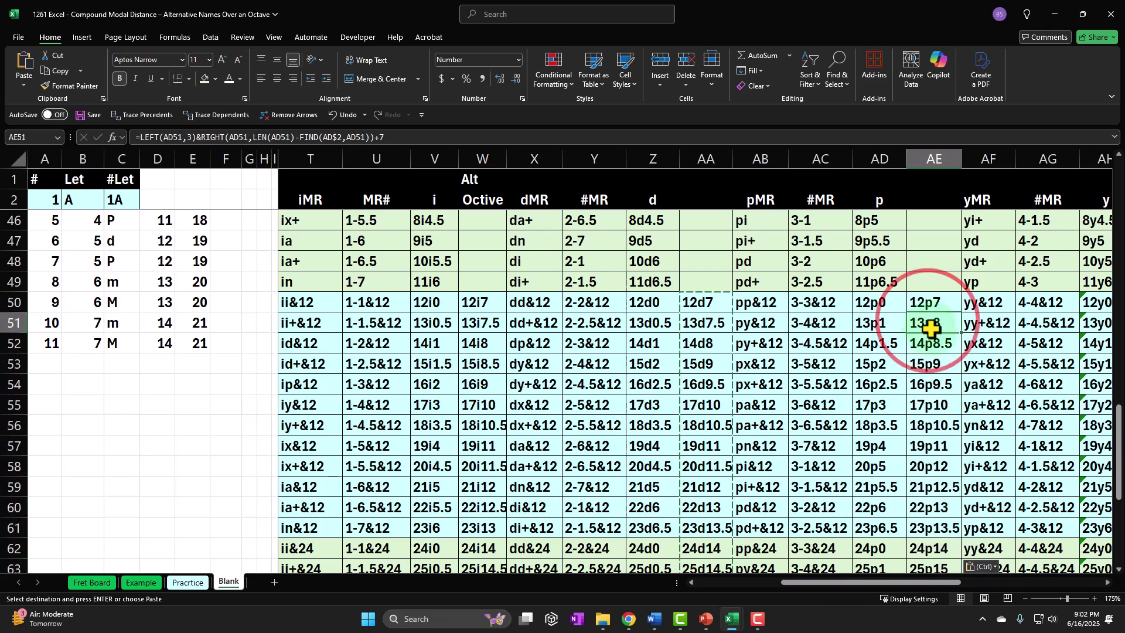
{"action": "key", "text": "Down"}
{"action": "key", "text": "Down"}
{"action": "key", "text": "Down"}
{"action": "key", "text": "Down"}
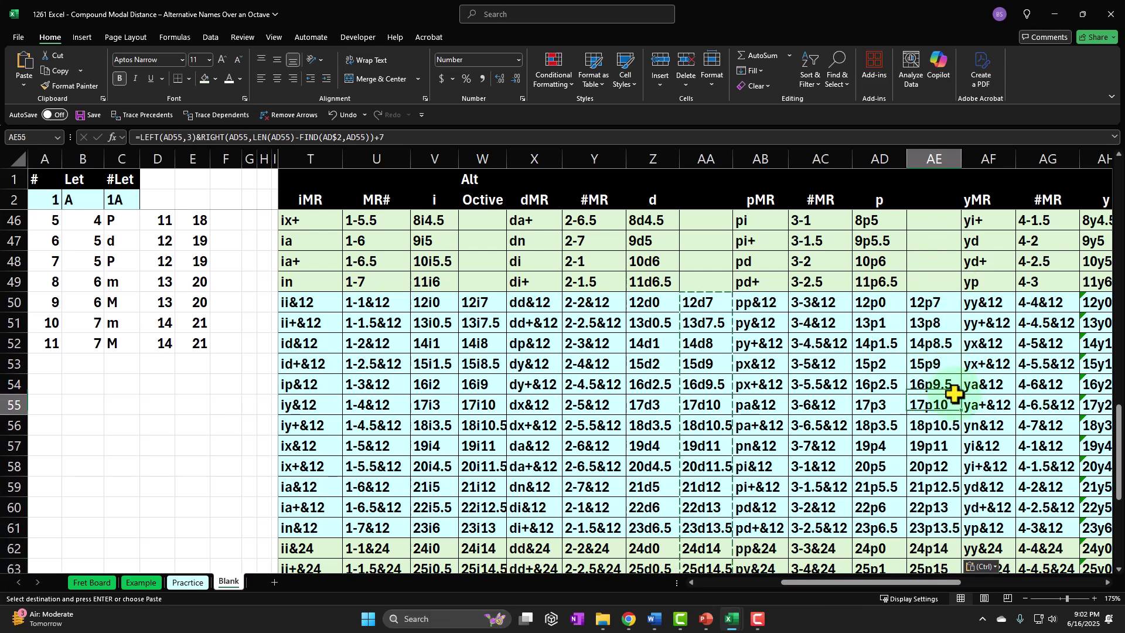
{"action": "key", "text": "Left"}
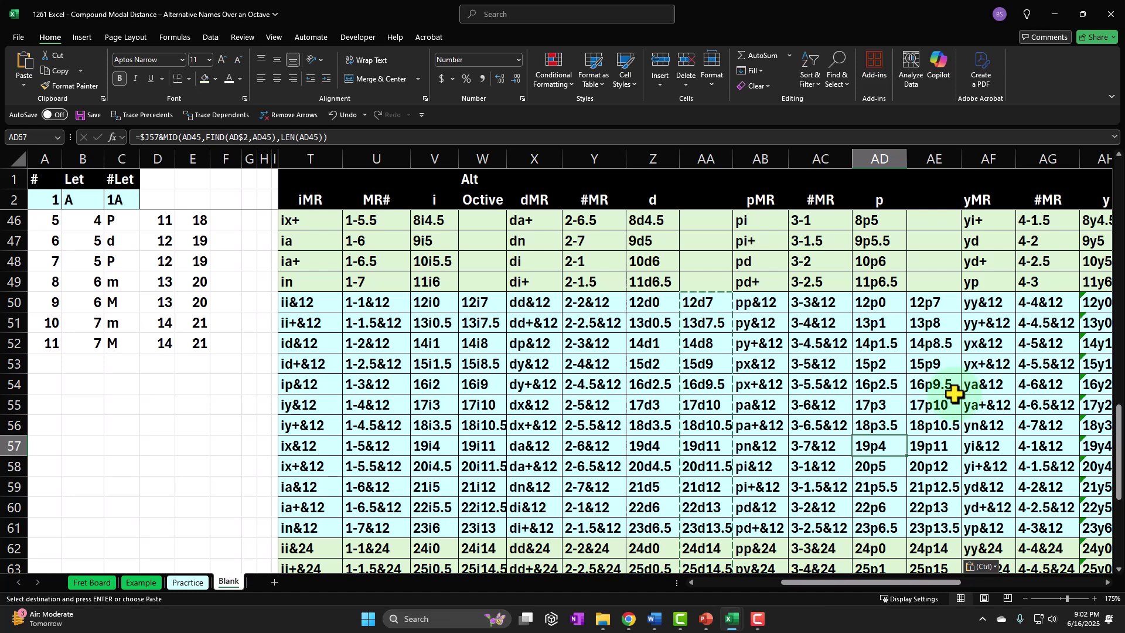
{"action": "key", "text": "Right"}
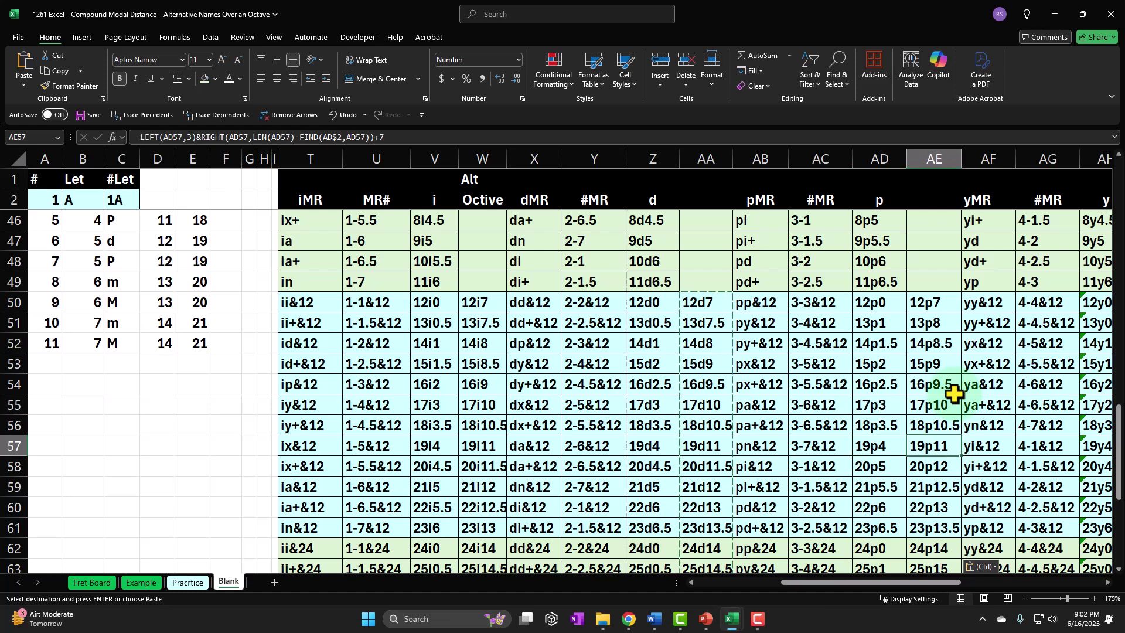
Insert a blank column between the y column and xMR.
{"action": "key", "text": "Right"}
{"action": "key", "text": "Right"}
{"action": "key", "text": "Right"}
{"action": "key", "text": "Right"}
{"action": "key", "text": "Right"}
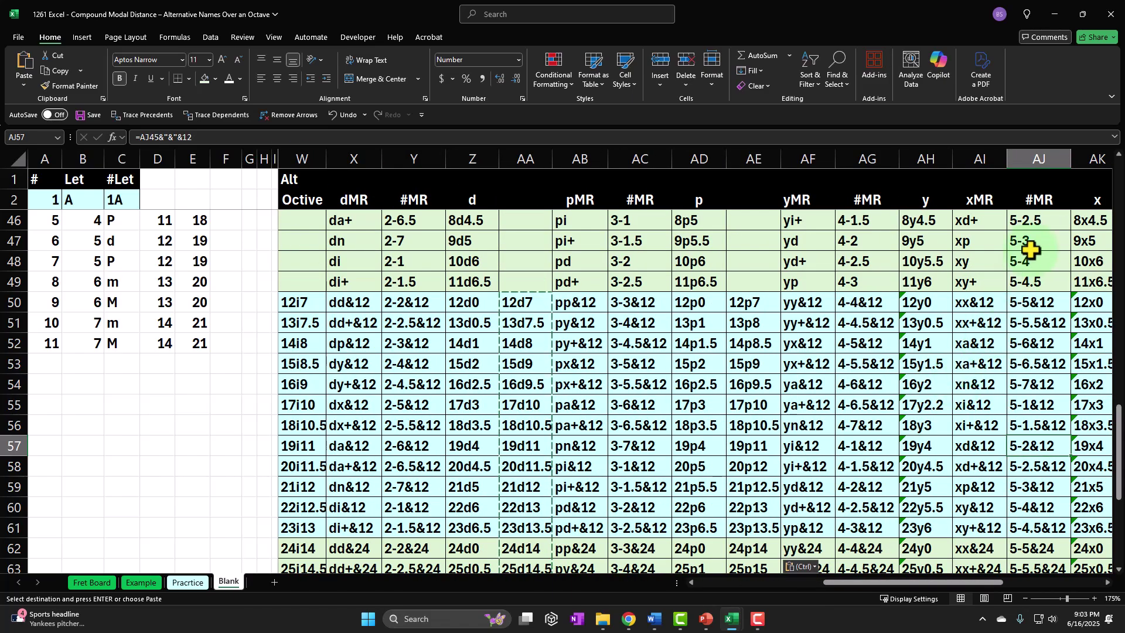
{"action": "left_click", "coordinate": [975, 158]}
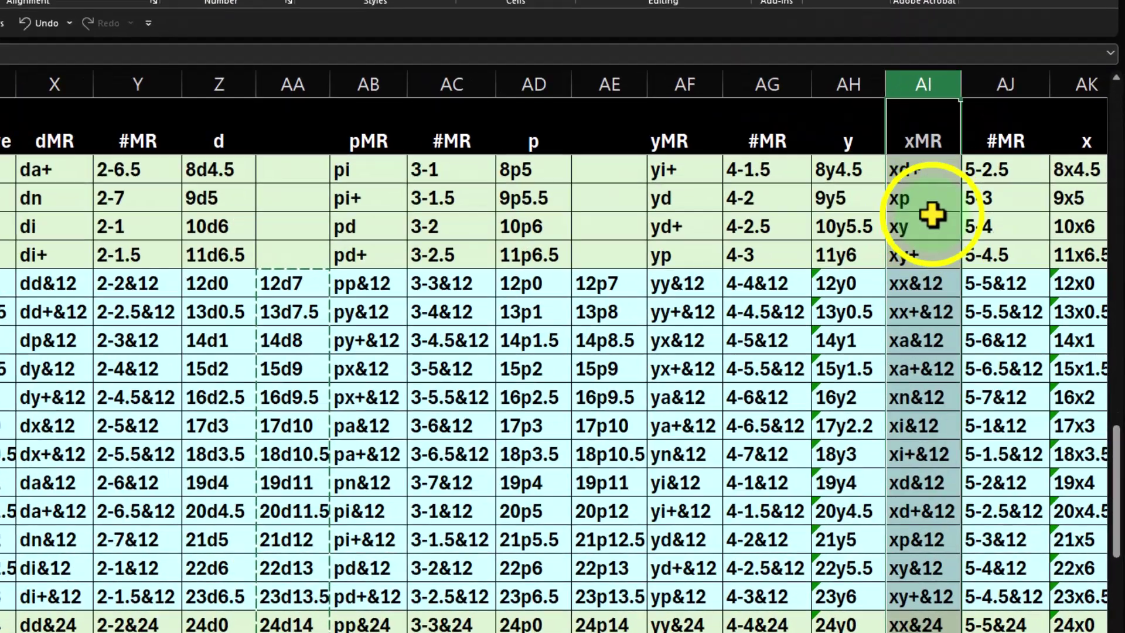
{"action": "right_click", "coordinate": [986, 253]}
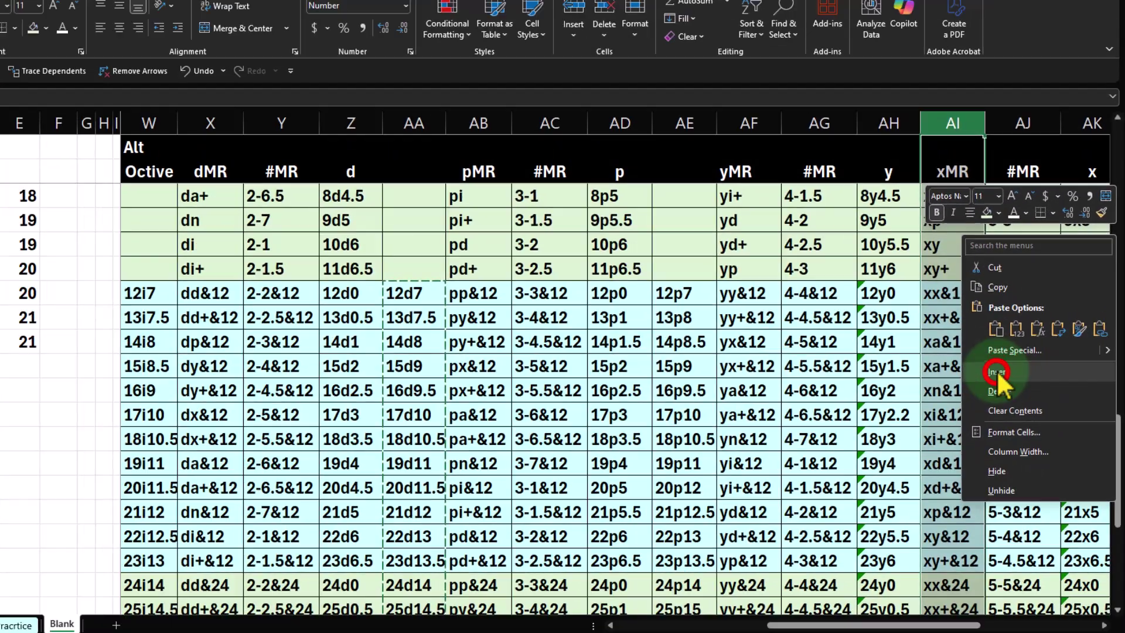
{"action": "left_click", "coordinate": [907, 387]}
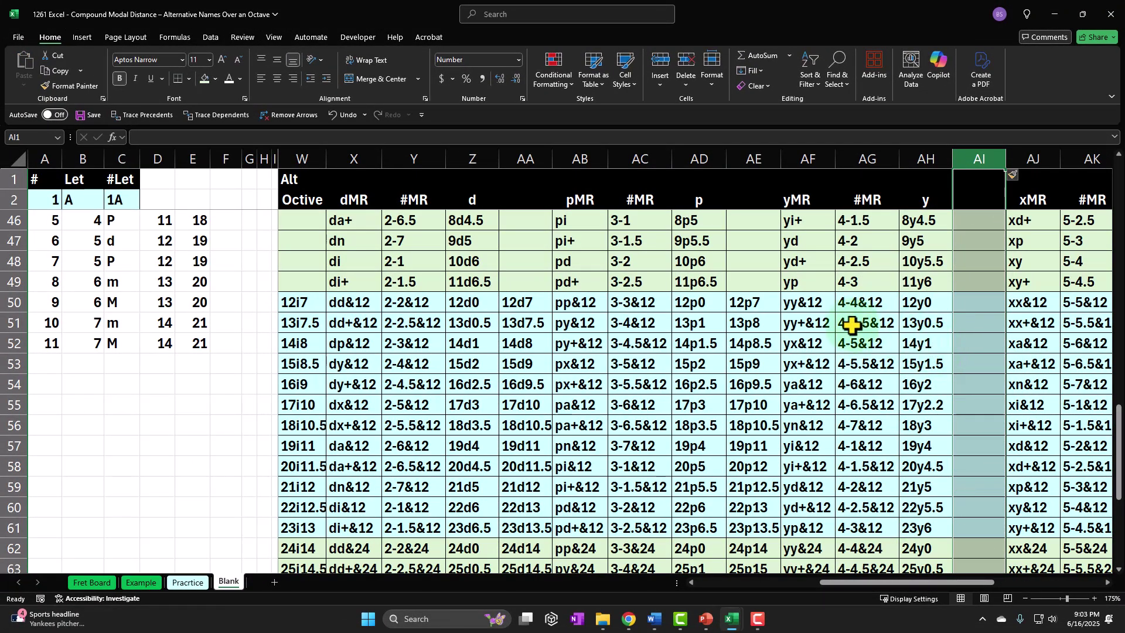
Copy the alternative-name formulas in AE50:AE73 into the new column AI starting at AI50.
{"action": "left_click_drag", "start_coordinate": [776, 311], "coordinate": [749, 546]}
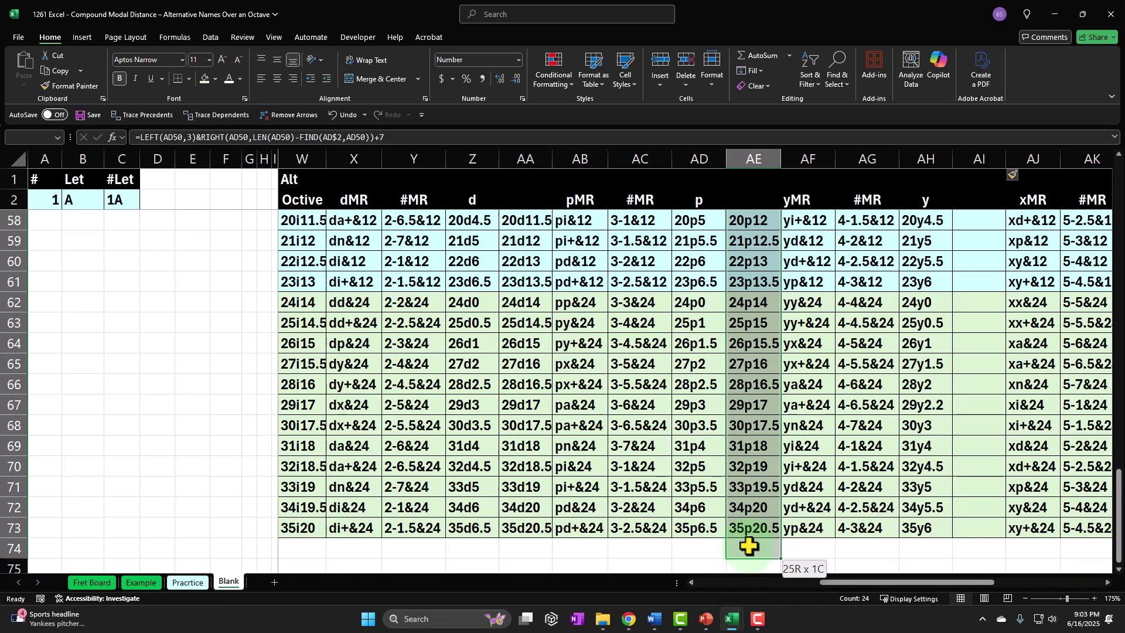
{"action": "scroll", "coordinate": [771, 490], "scroll_direction": "up", "scroll_amount": 5}
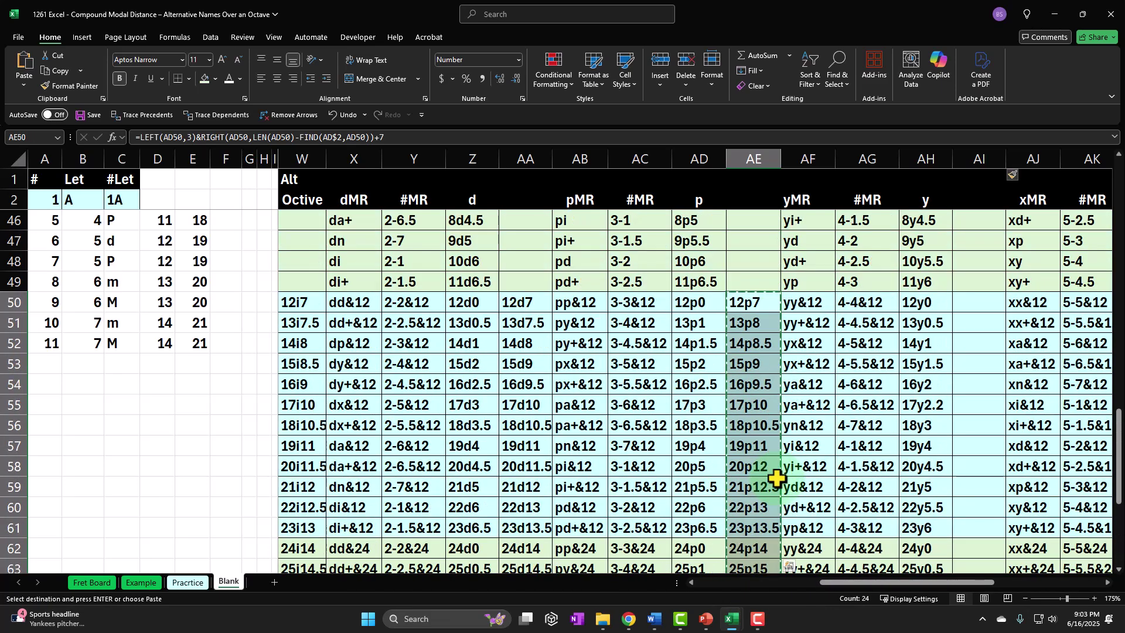
{"action": "left_click", "coordinate": [975, 364]}
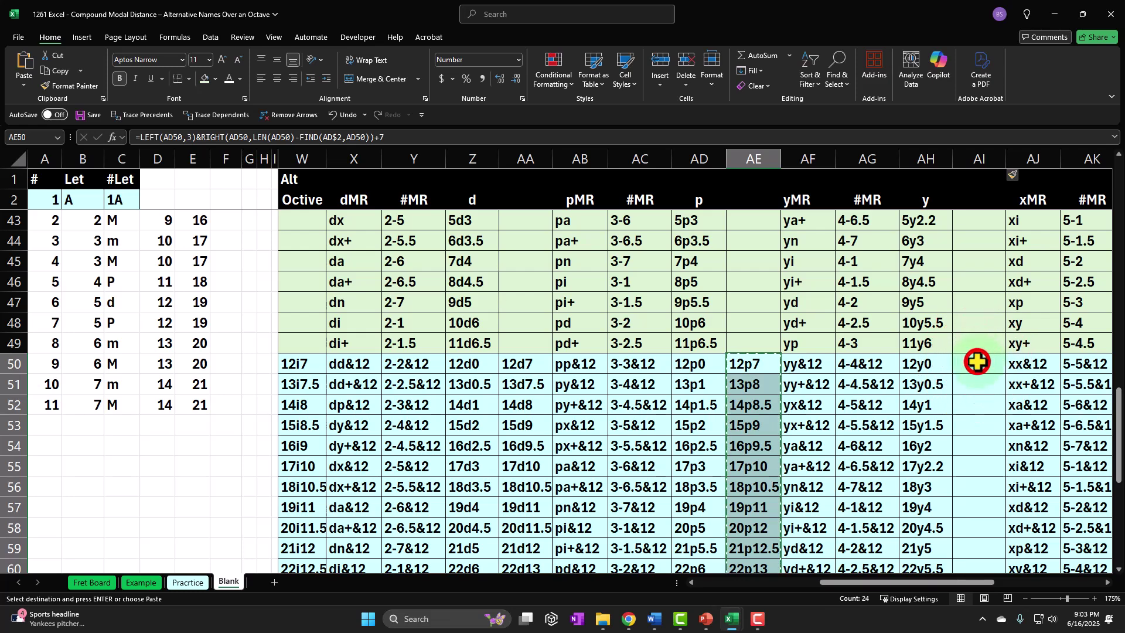
{"action": "key", "text": "ctrl+v"}
Compare the alternative names in column AI with their y values in column AH through row 59.
{"action": "scroll", "coordinate": [957, 428], "scroll_direction": "down", "scroll_amount": 2}
{"action": "left_click", "coordinate": [979, 384]}
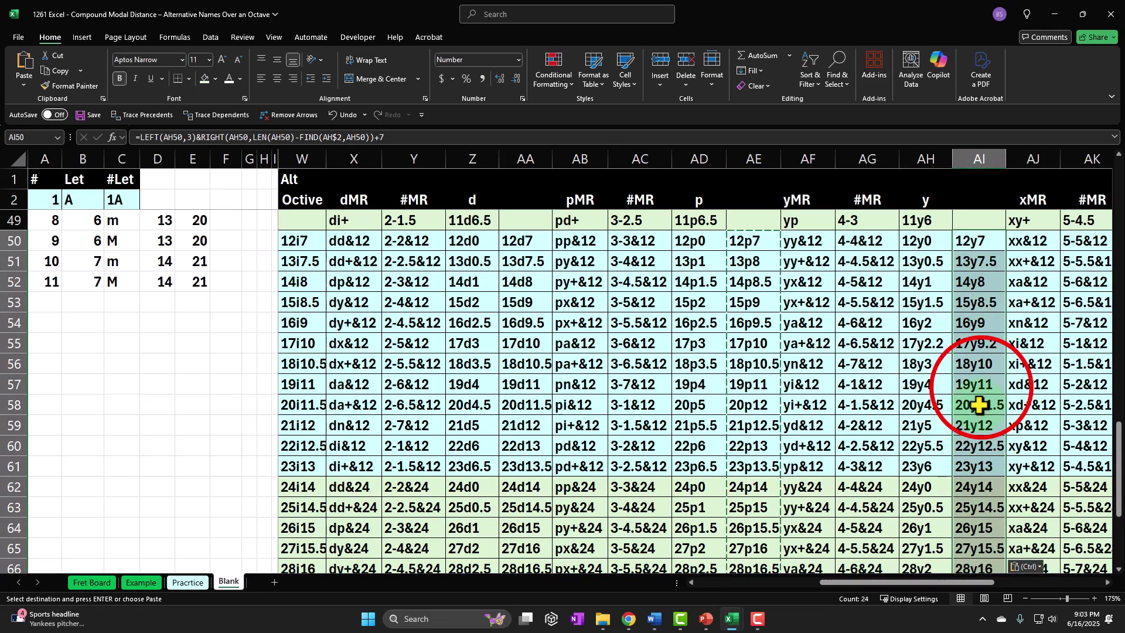
{"action": "key", "text": "Down"}
{"action": "key", "text": "Down"}
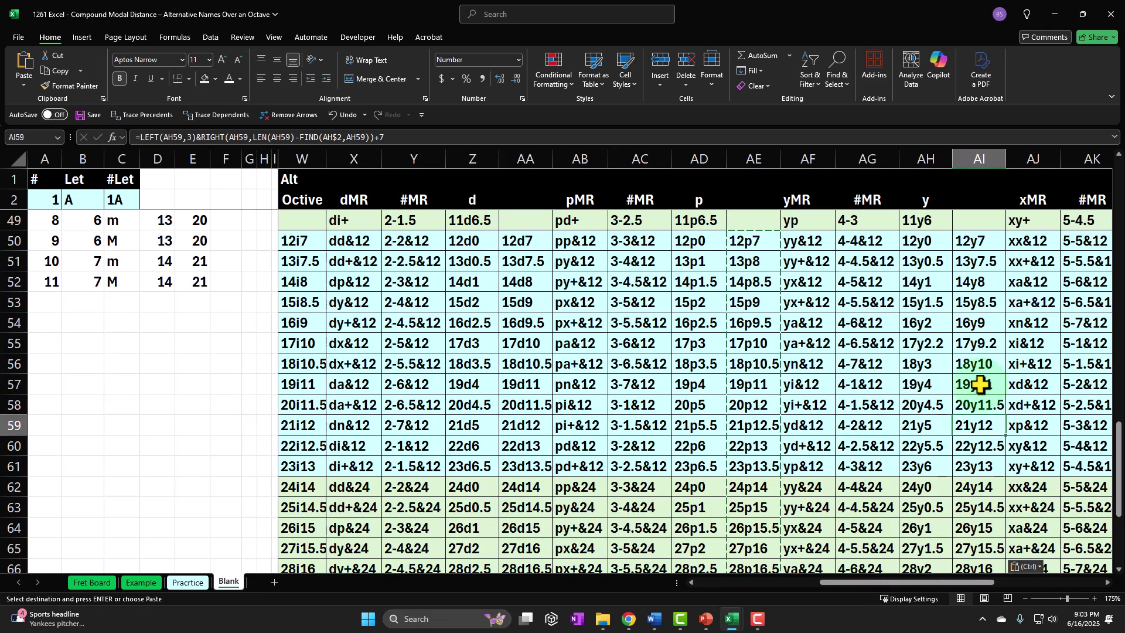
{"action": "key", "text": "Left"}
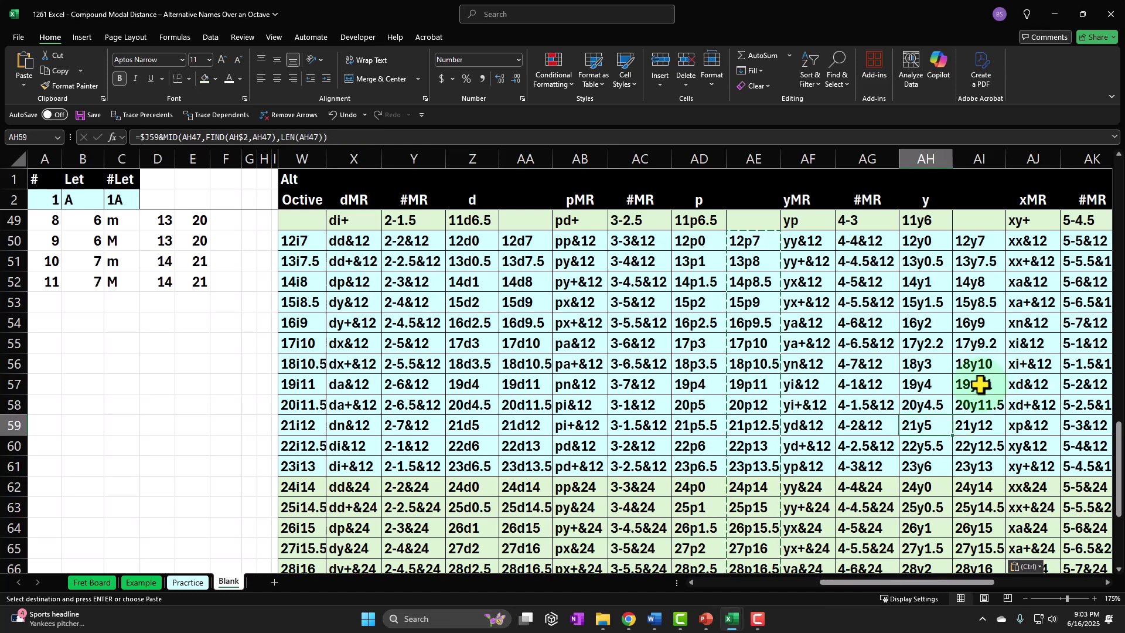
{"action": "key", "text": "Right"}
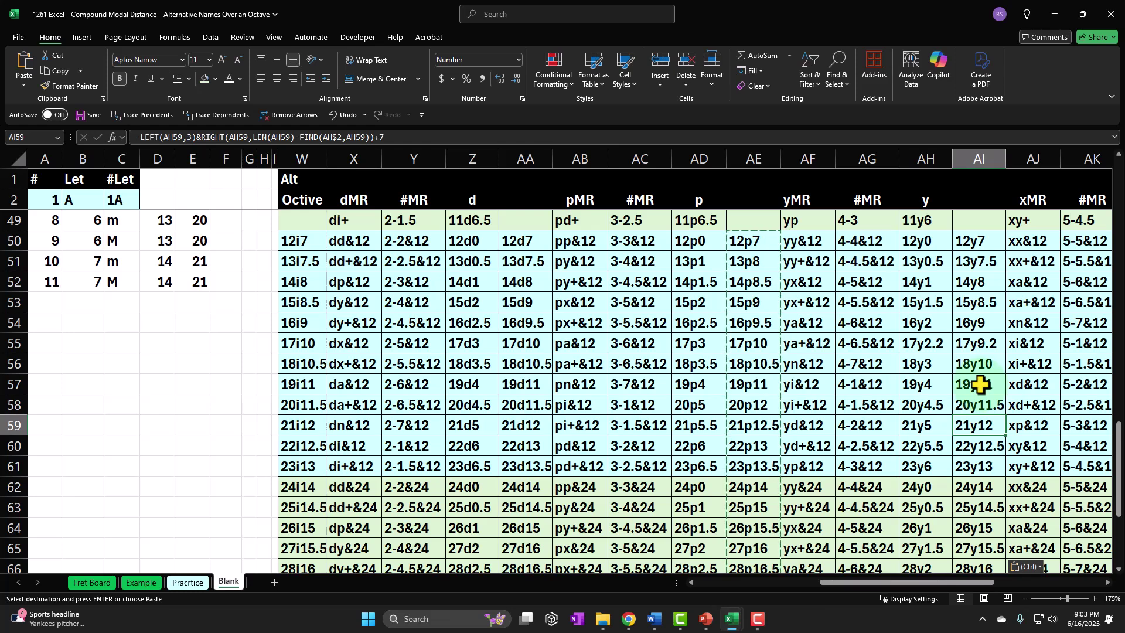
Insert a blank column between the x column and aMR.
{"action": "key", "text": "Right"}
{"action": "key", "text": "Right"}
{"action": "key", "text": "Right"}
{"action": "key", "text": "Right"}
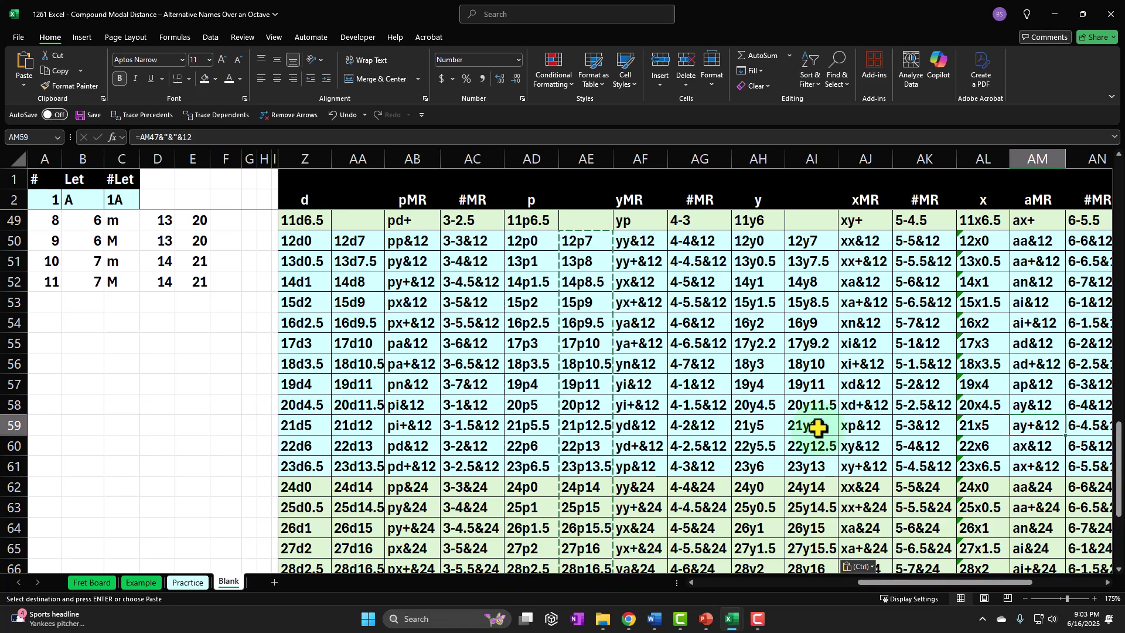
{"action": "left_click", "coordinate": [1036, 158]}
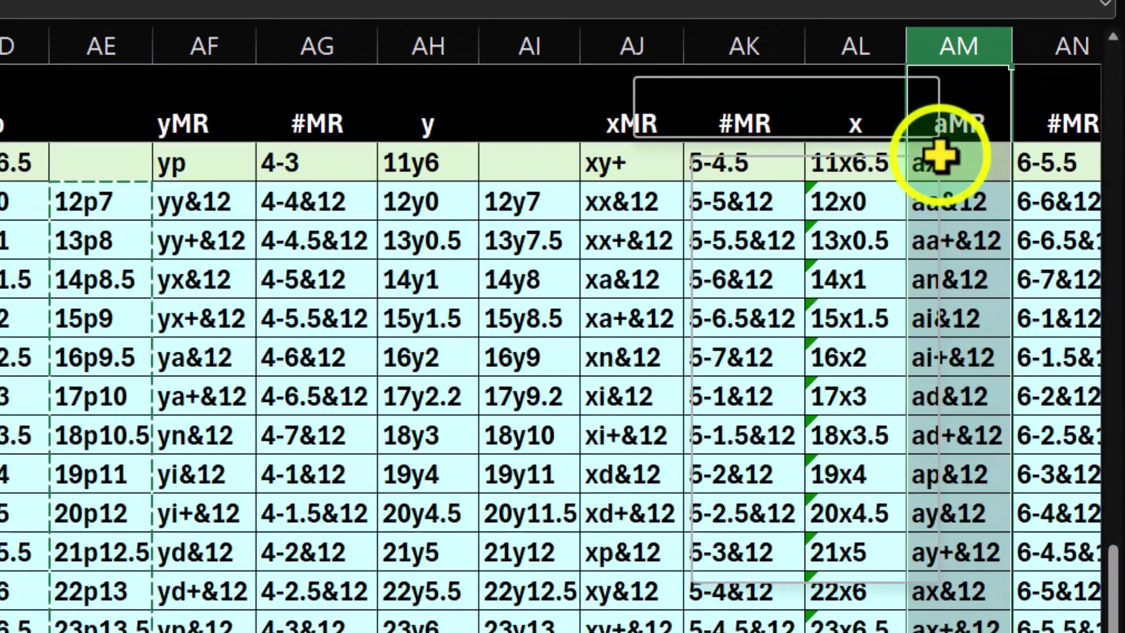
{"action": "right_click", "coordinate": [939, 157]}
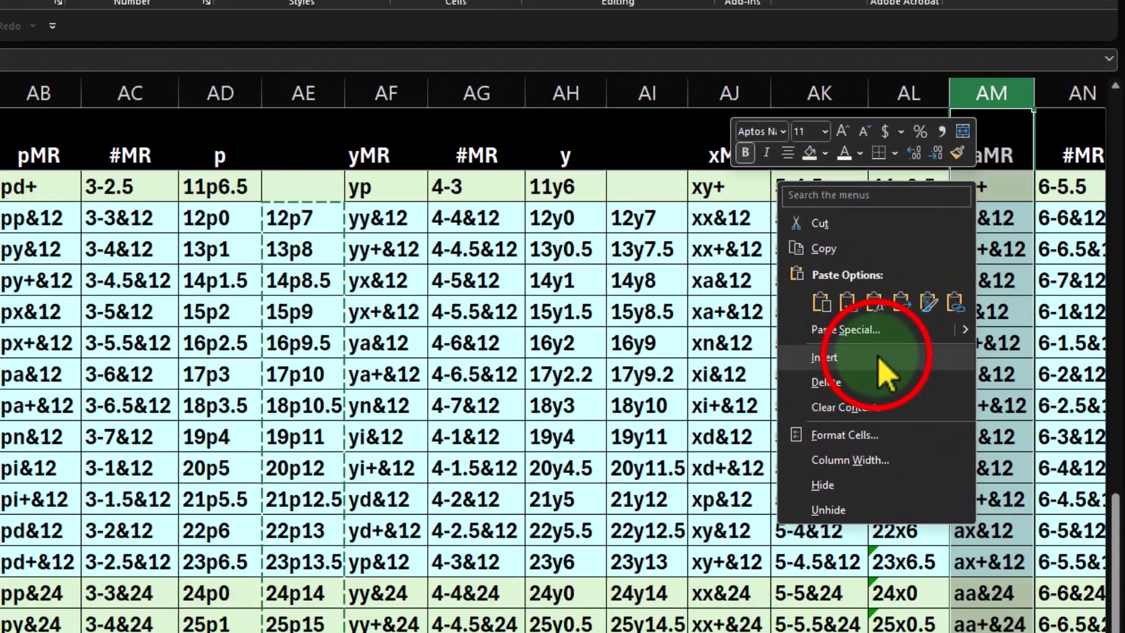
{"action": "left_click", "coordinate": [833, 382]}
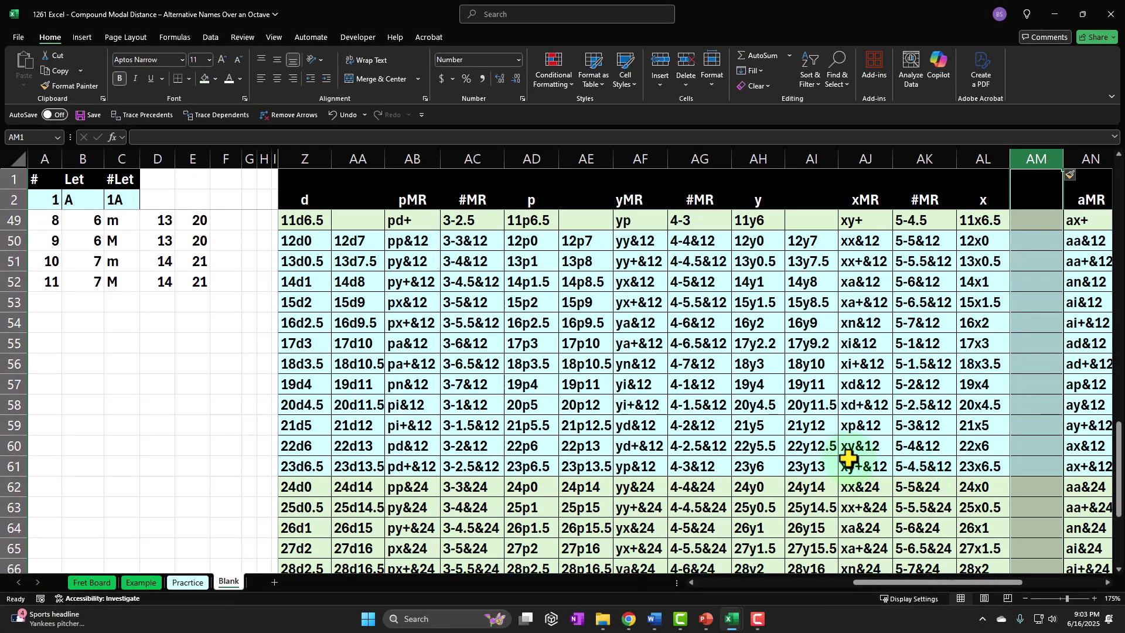
Copy the alternative-name formulas in AI50:AI73 into the new column AM starting at AM50.
{"action": "left_click", "coordinate": [817, 259]}
{"action": "left_click_drag", "start_coordinate": [818, 258], "coordinate": [800, 531]}
{"action": "key", "text": "ctrl+c"}
{"action": "scroll", "coordinate": [859, 498], "scroll_direction": "up", "scroll_amount": 4}
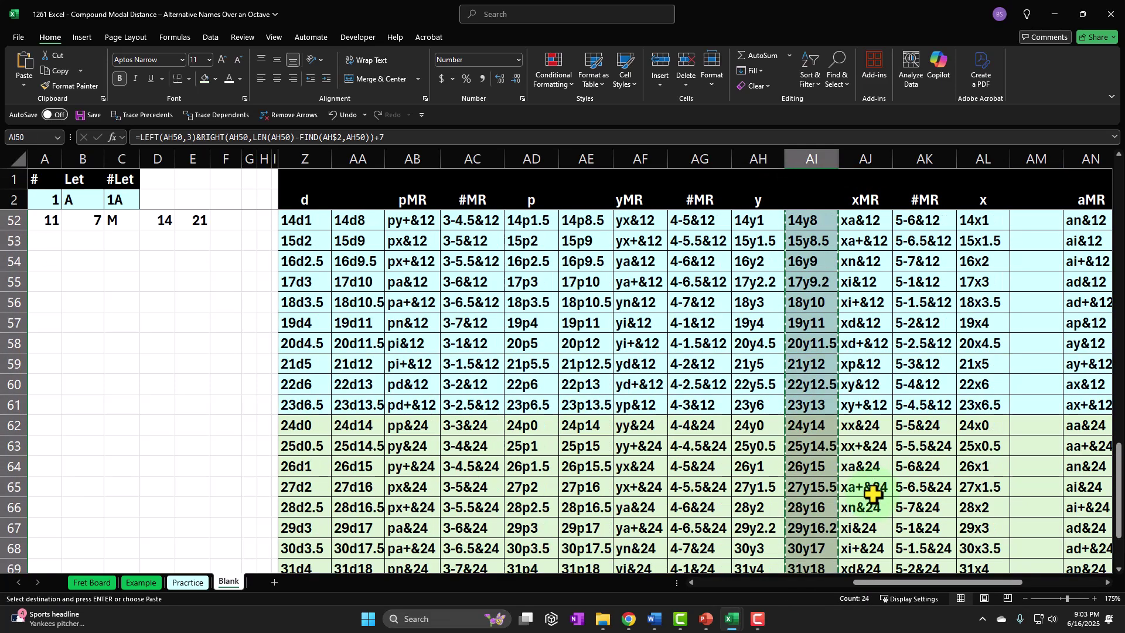
{"action": "left_click", "coordinate": [1038, 304]}
{"action": "key", "text": "ctrl+v"}
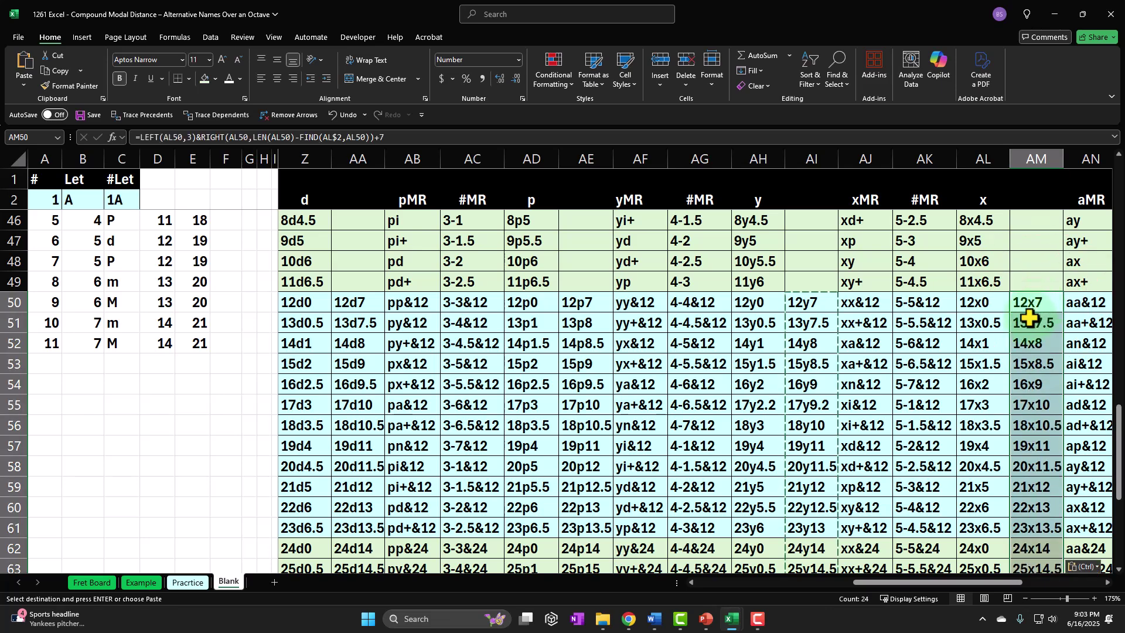
Review the alternative names in column AM beside the x values and check the formula in AM51.
{"action": "scroll", "coordinate": [1030, 317], "scroll_direction": "right", "scroll_amount": 3}
{"action": "left_click", "coordinate": [1030, 303]}
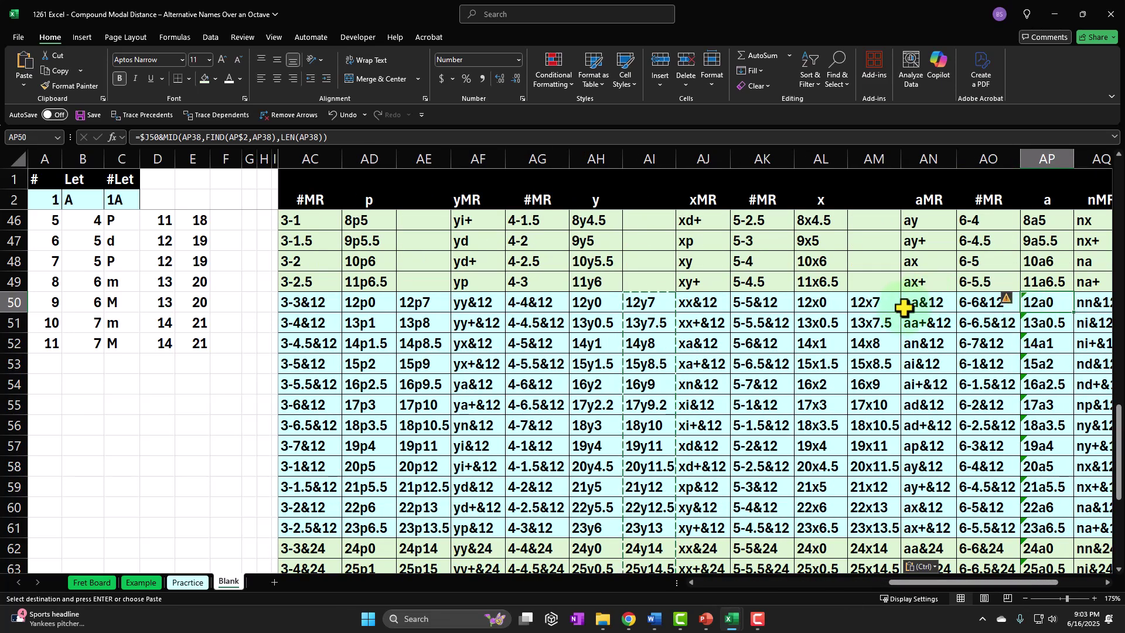
{"action": "scroll", "coordinate": [891, 329], "scroll_direction": "down", "scroll_amount": 1}
{"action": "scroll", "coordinate": [877, 338], "scroll_direction": "down", "scroll_amount": 2}
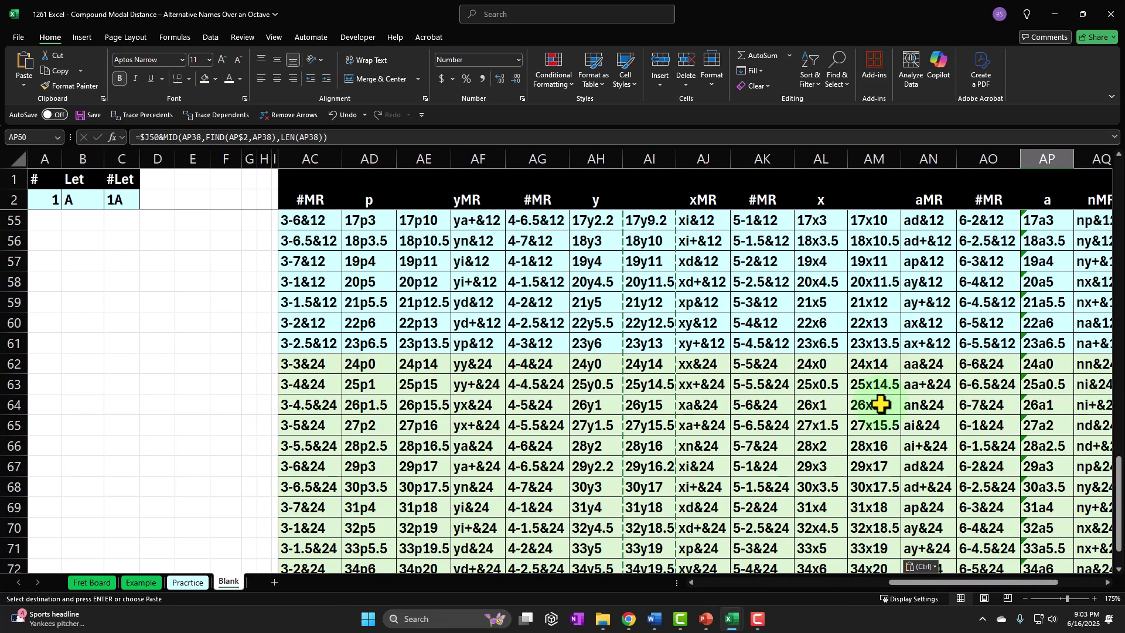
{"action": "scroll", "coordinate": [881, 404], "scroll_direction": "up", "scroll_amount": 3}
{"action": "left_click", "coordinate": [882, 320]}
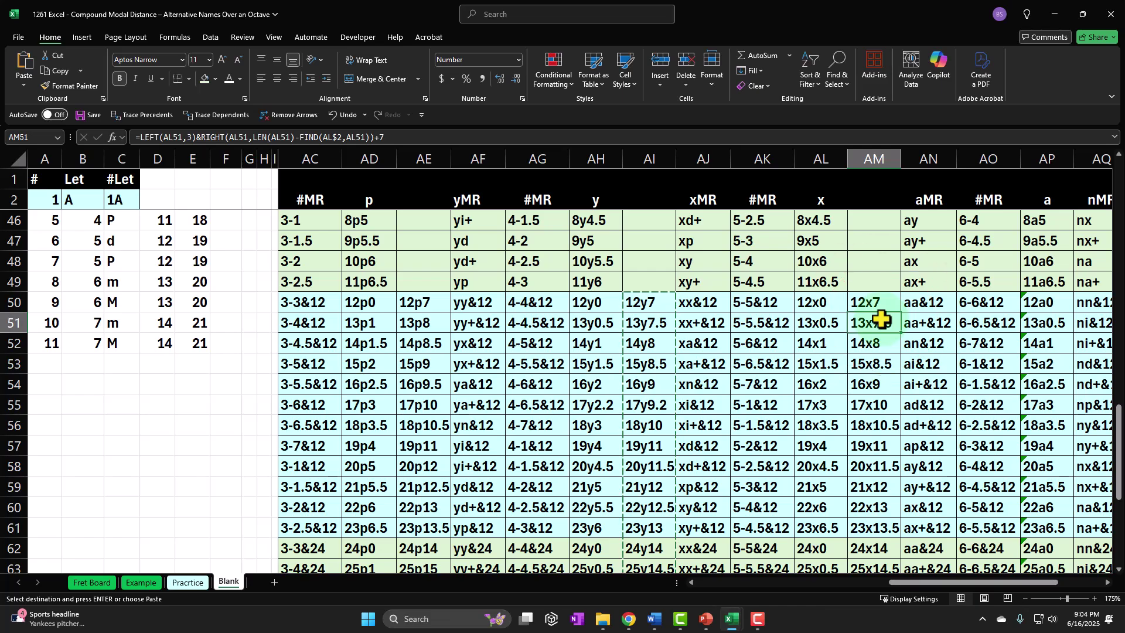
Insert a blank column between the a column and nMR.
{"action": "key", "text": "Right"}
{"action": "key", "text": "Right"}
{"action": "key", "text": "Right"}
{"action": "key", "text": "Right"}
{"action": "key", "text": "Right"}
{"action": "key", "text": "Right"}
{"action": "key", "text": "Right"}
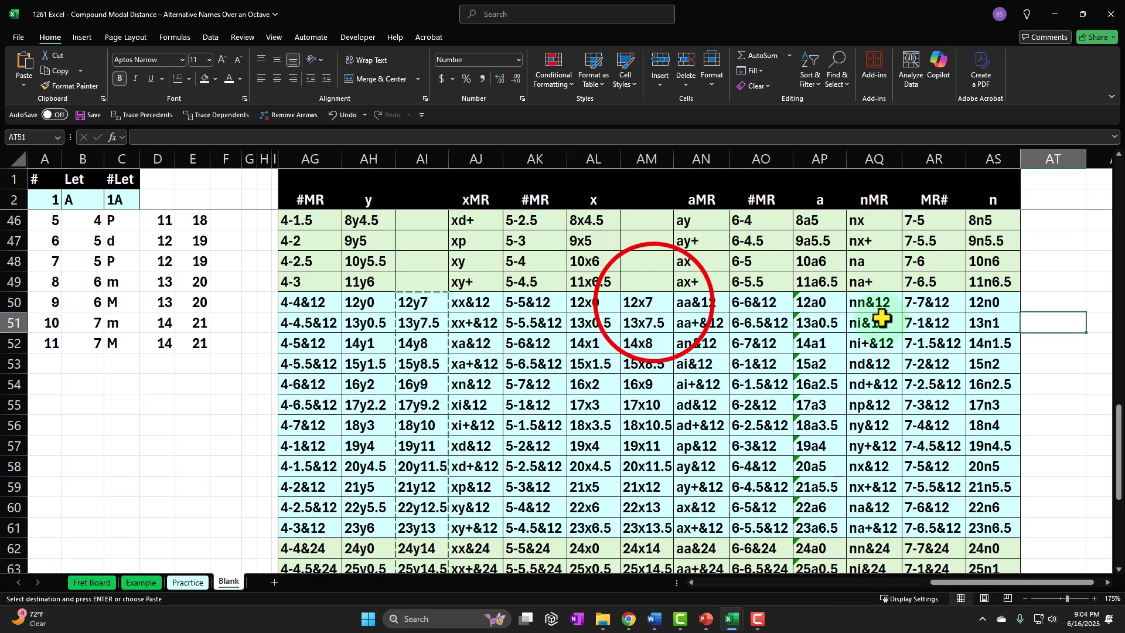
{"action": "left_click", "coordinate": [655, 302]}
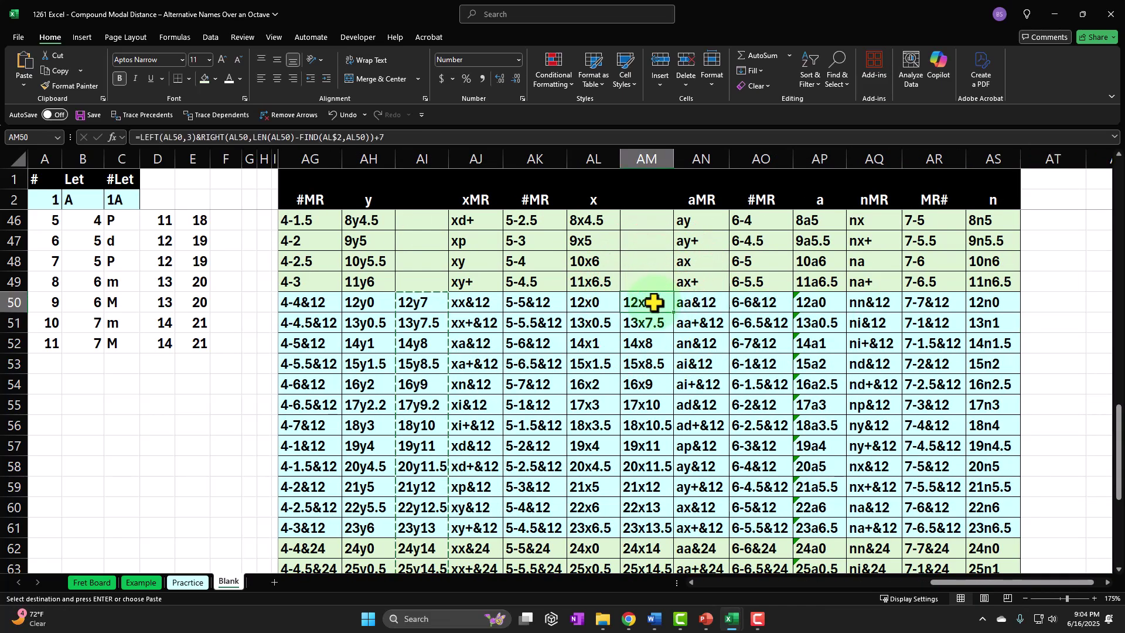
{"action": "left_click", "coordinate": [866, 151]}
{"action": "right_click", "coordinate": [861, 233]}
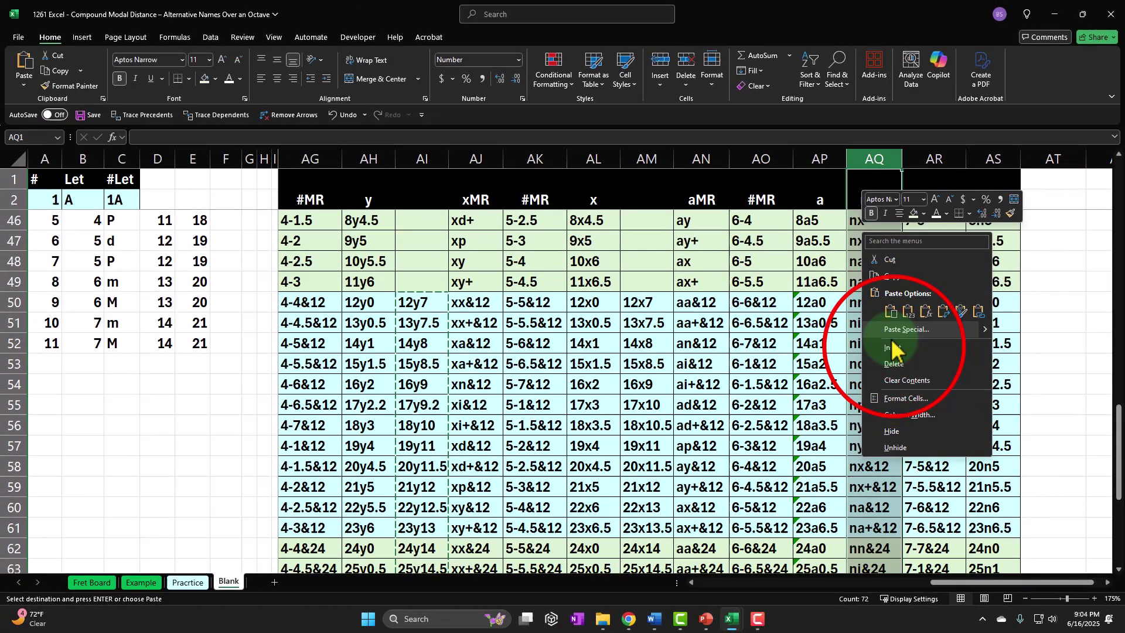
{"action": "left_click", "coordinate": [712, 386]}
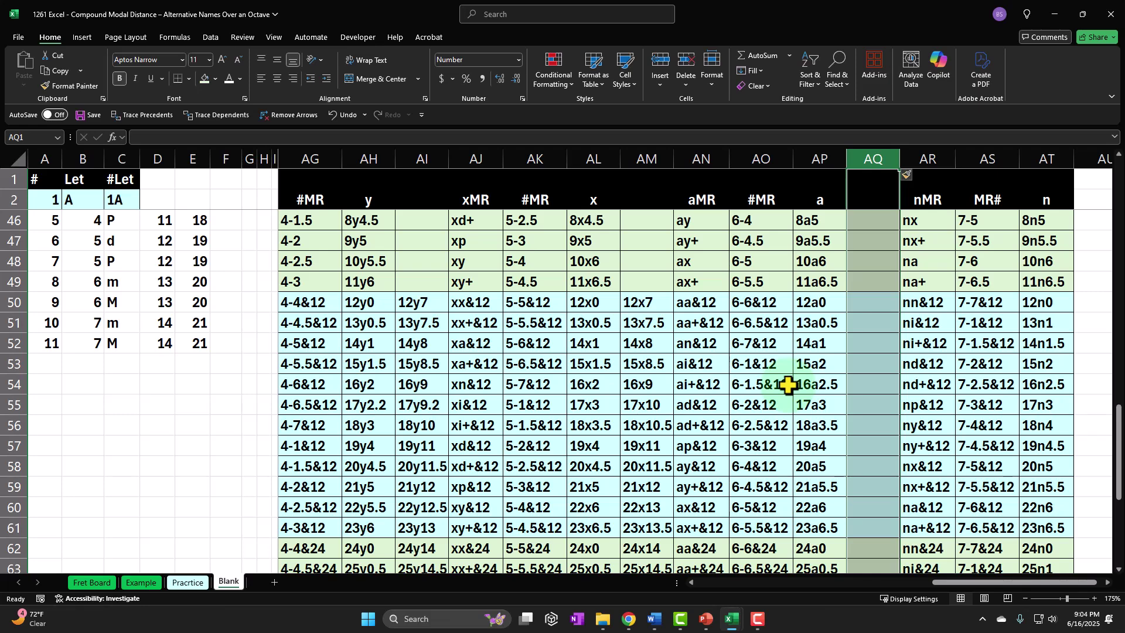
Copy the alternative-name formulas in AM50:AM73 into the new column AQ starting at AQ50.
{"action": "scroll", "coordinate": [788, 385], "scroll_direction": "down", "scroll_amount": 2}
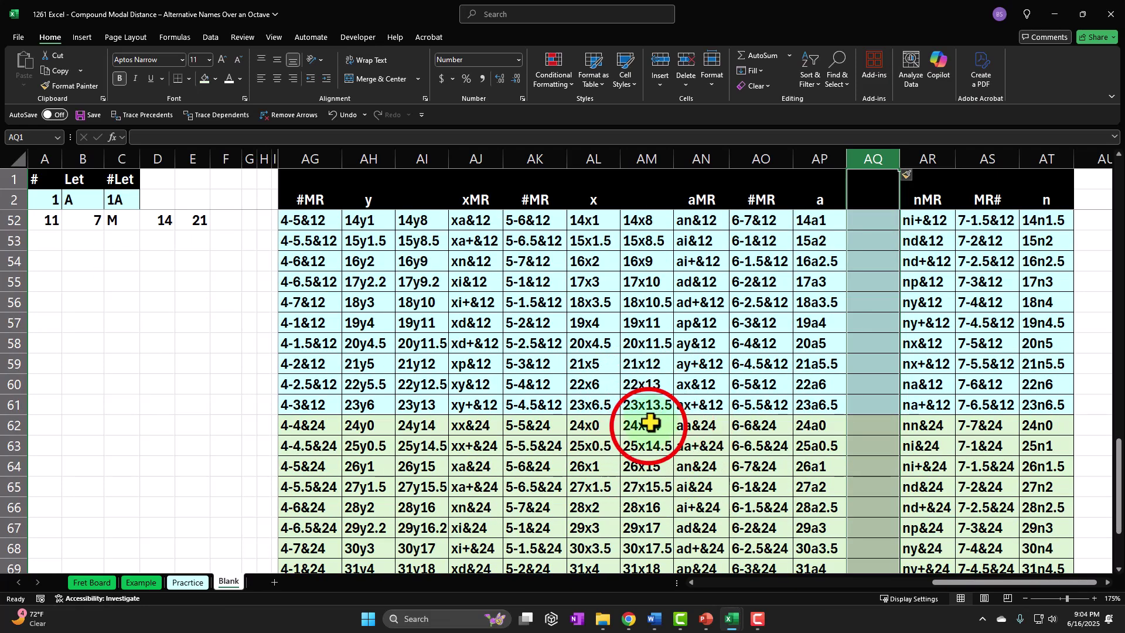
{"action": "left_click_drag", "start_coordinate": [650, 422], "coordinate": [651, 545]}
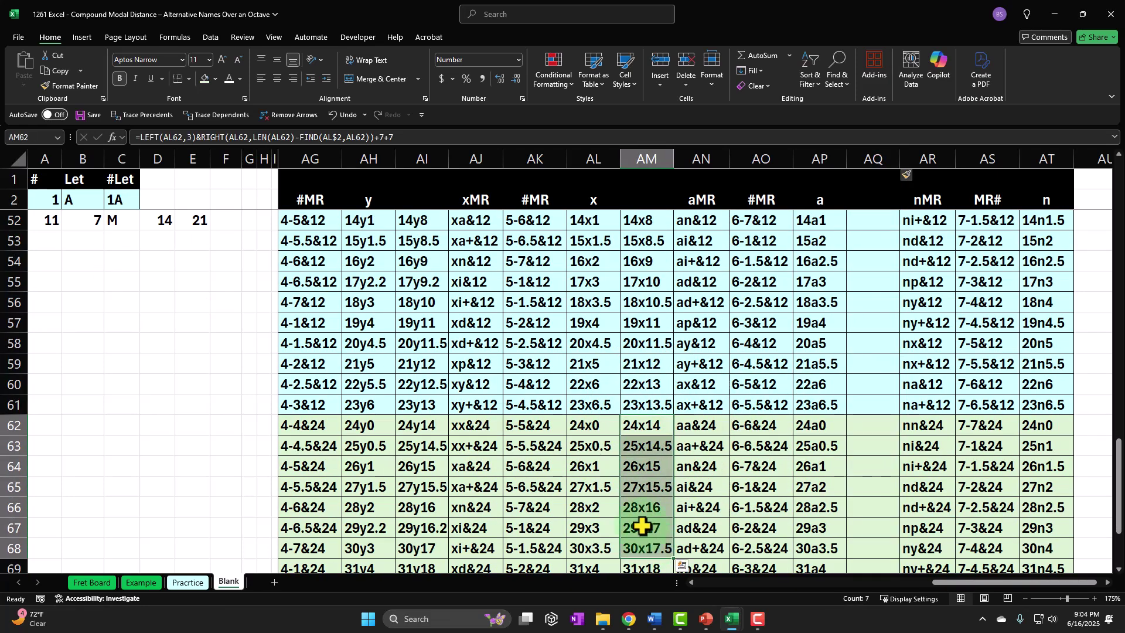
{"action": "scroll", "coordinate": [642, 526], "scroll_direction": "up", "scroll_amount": 2}
{"action": "left_click_drag", "start_coordinate": [643, 301], "coordinate": [648, 535]}
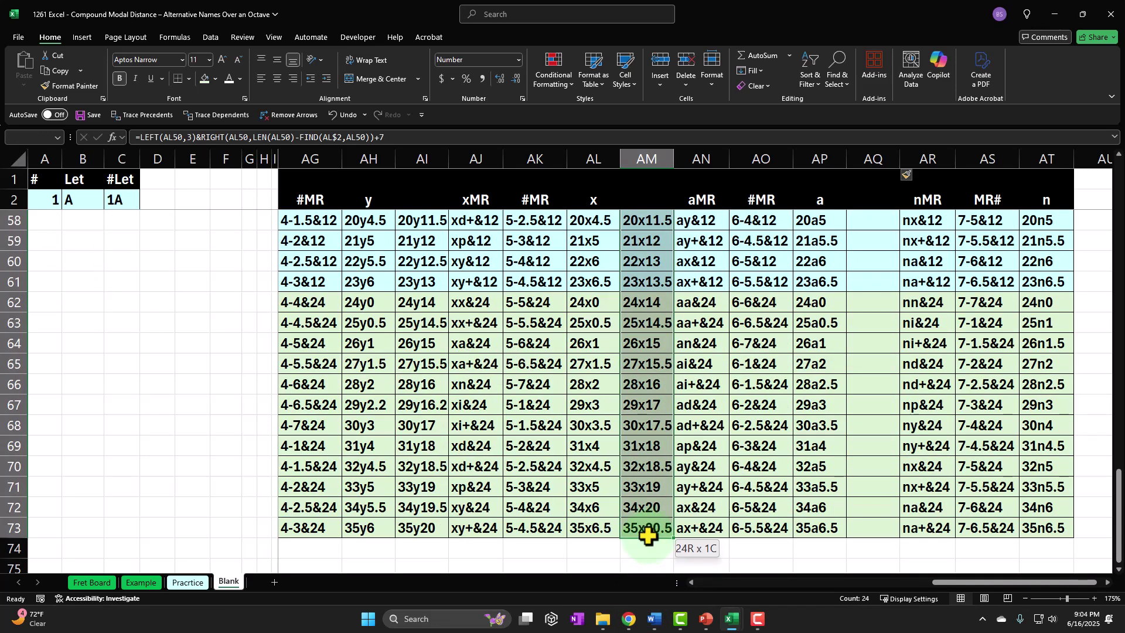
{"action": "scroll", "coordinate": [680, 508], "scroll_direction": "up", "scroll_amount": 4}
{"action": "left_click", "coordinate": [864, 299]}
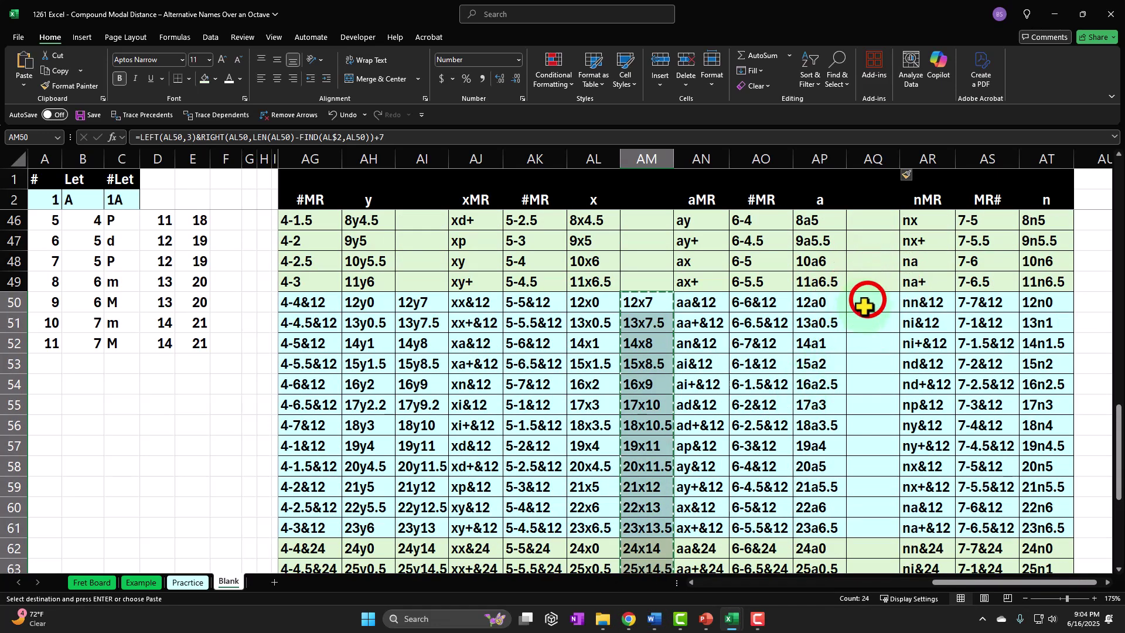
{"action": "key", "text": "ctrl+v"}
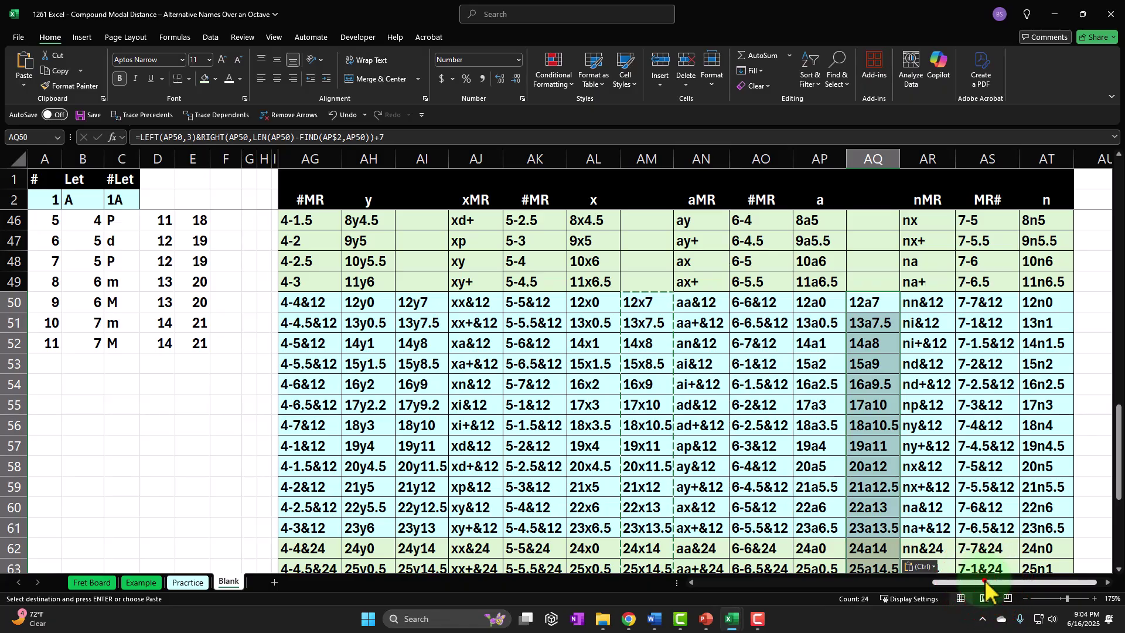
Insert a new column AU immediately after the n column.
{"action": "scroll", "coordinate": [1046, 439], "scroll_direction": "right", "scroll_amount": 1}
{"action": "left_click", "coordinate": [1073, 160]}
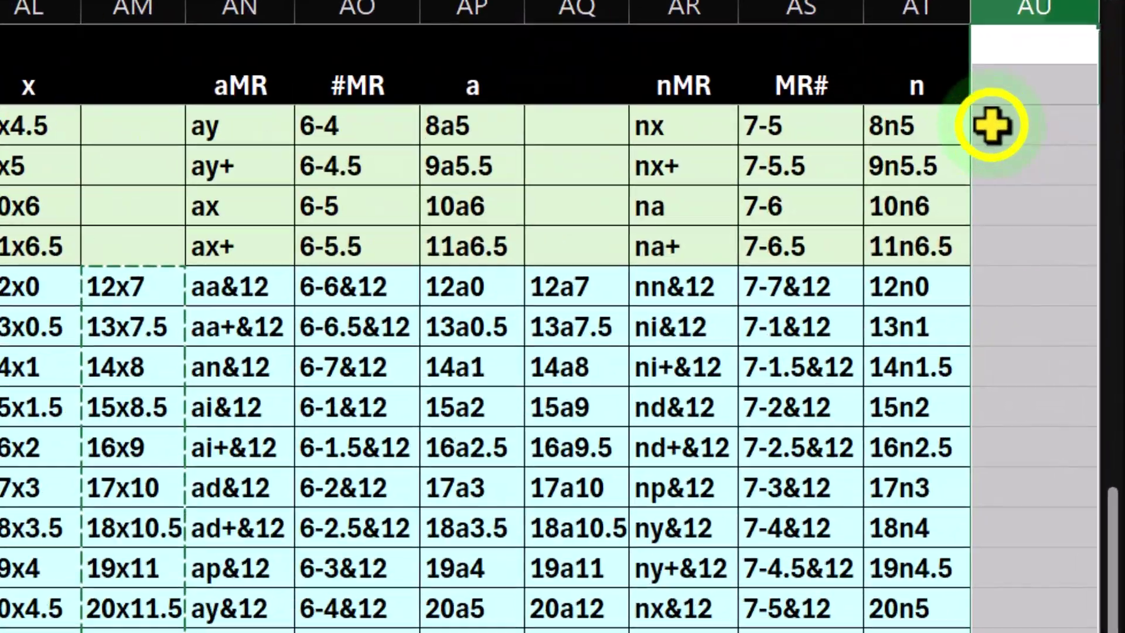
{"action": "right_click", "coordinate": [1046, 210]}
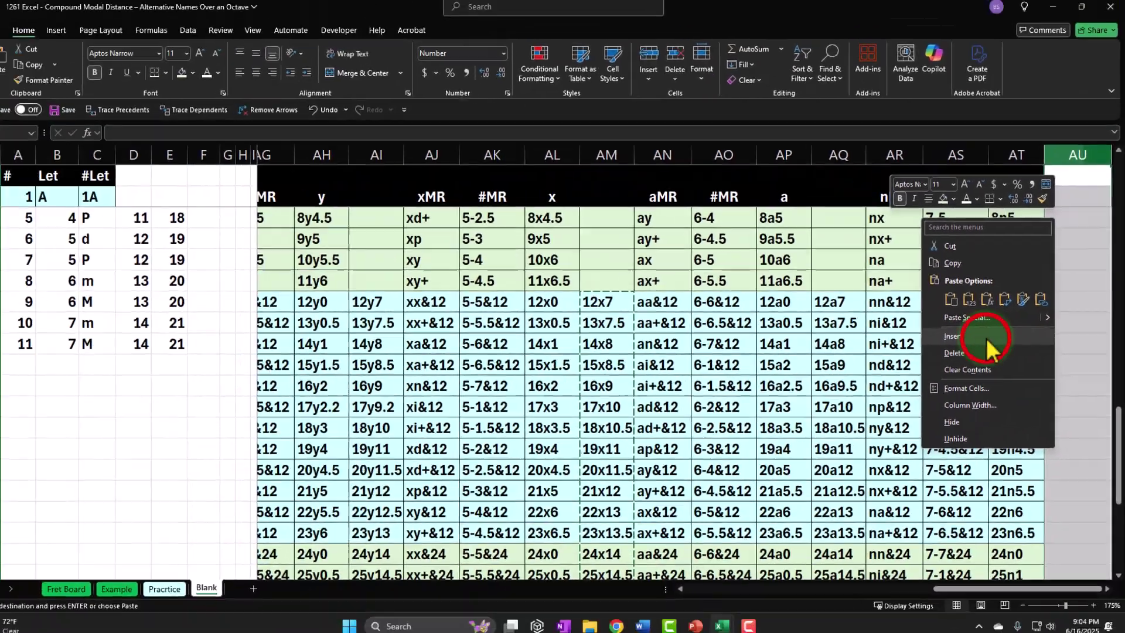
{"action": "left_click", "coordinate": [961, 337]}
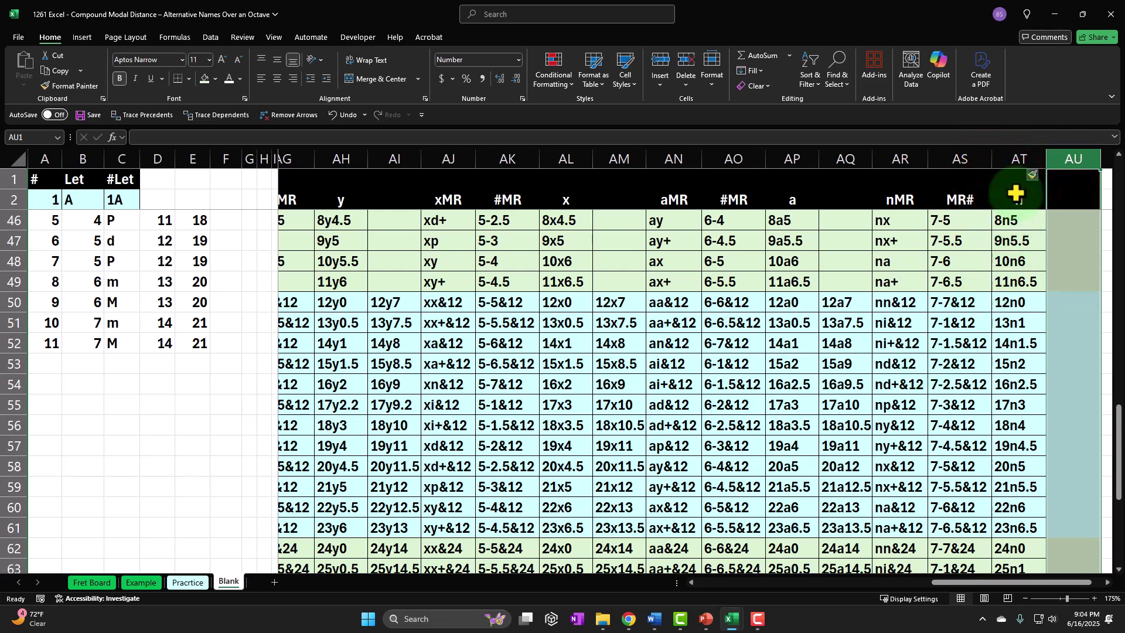
Apply the formatting of AT2:AT73 in the n column to the new column AU with Format Painter.
{"action": "mouse_move", "coordinate": [1016, 193]}
{"action": "left_mouse_down"}
{"action": "mouse_move", "coordinate": [1022, 448]}
{"action": "mouse_move", "coordinate": [991, 586]}
{"action": "mouse_move", "coordinate": [1010, 588]}
{"action": "mouse_move", "coordinate": [1007, 568]}
{"action": "mouse_move", "coordinate": [1012, 598]}
{"action": "mouse_move", "coordinate": [1015, 525]}
{"action": "left_mouse_up"}
{"action": "left_click", "coordinate": [75, 85]}
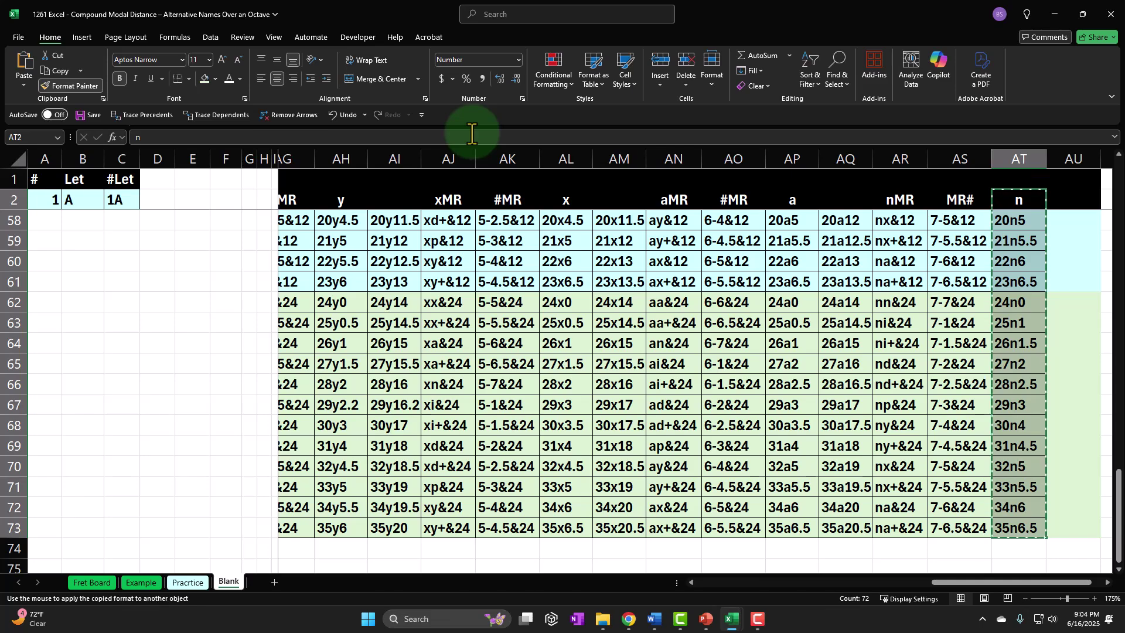
{"action": "key", "text": "Right"}
{"action": "key", "text": "Return"}
Copy the alternative-name formulas in AQ50:AQ73 into column AU starting at AU50.
{"action": "scroll", "coordinate": [821, 251], "scroll_direction": "up", "scroll_amount": 5}
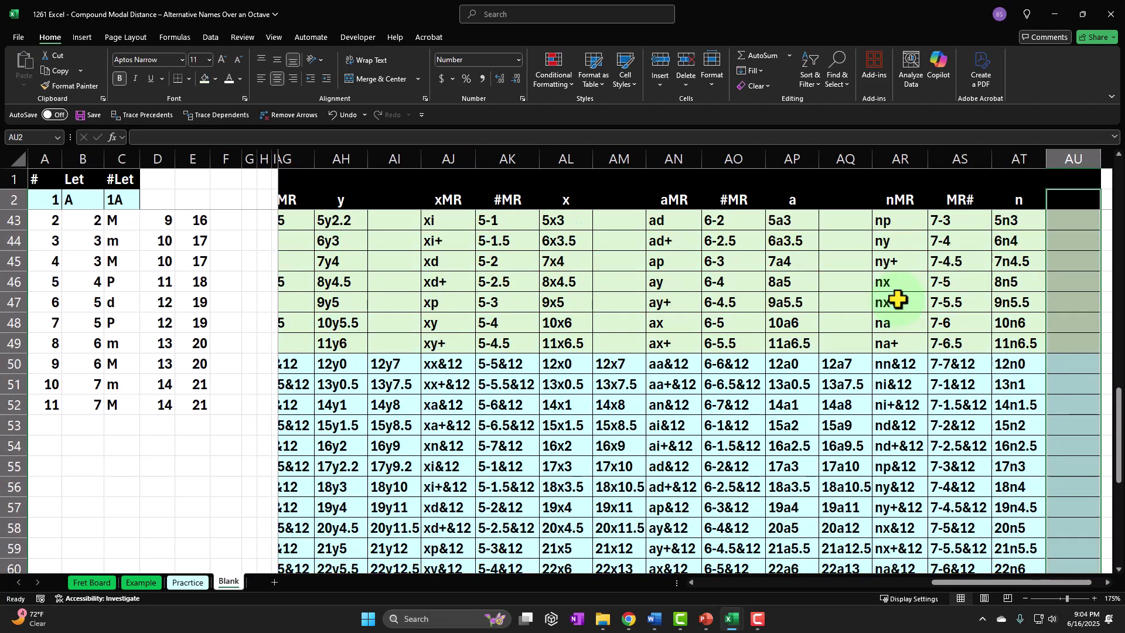
{"action": "left_click_drag", "start_coordinate": [846, 363], "coordinate": [846, 453]}
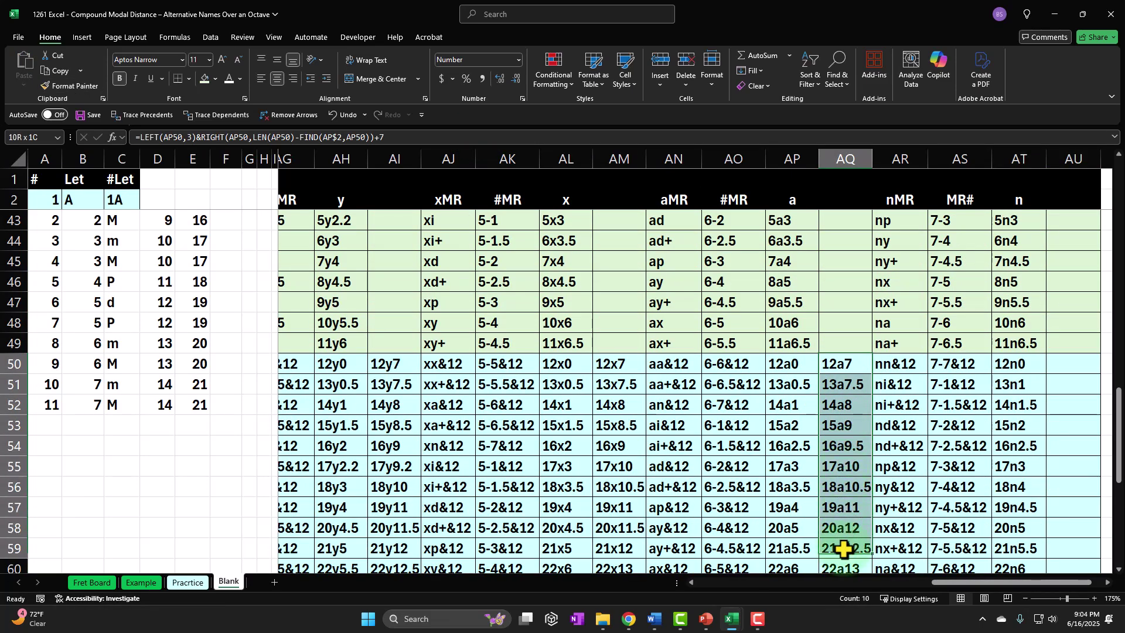
{"action": "left_click_drag", "start_coordinate": [844, 549], "coordinate": [843, 583]}
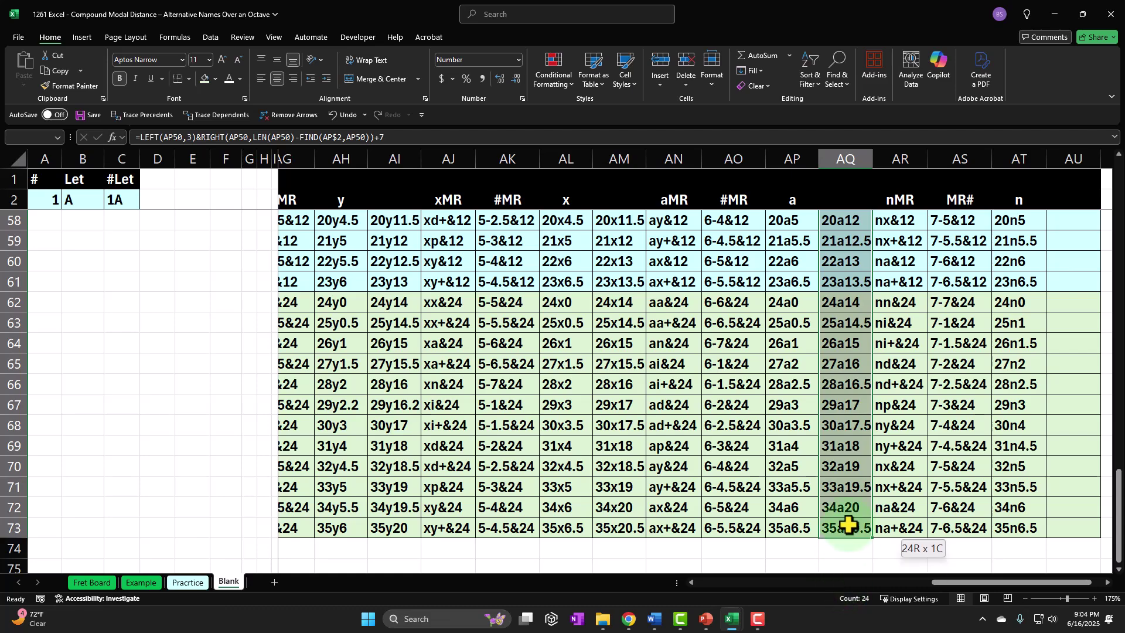
{"action": "scroll", "coordinate": [996, 405], "scroll_direction": "up", "scroll_amount": 5}
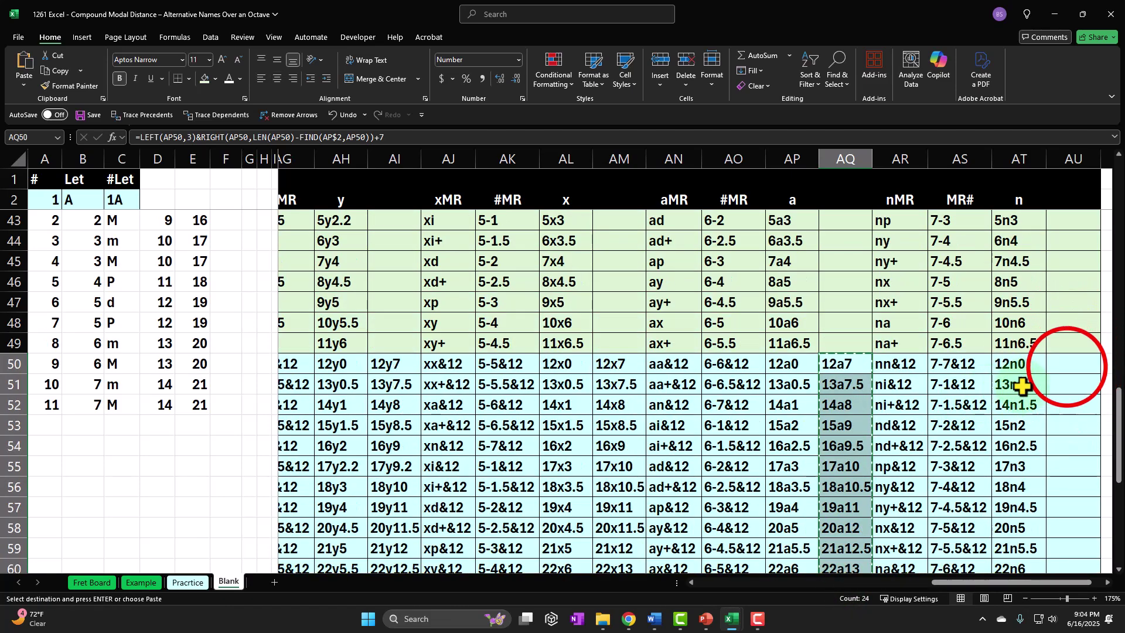
{"action": "left_click", "coordinate": [1067, 364]}
{"action": "key", "text": "ctrl+v"}
Check the alternative names in column AU and compare the formula in AU70 with the one in AT70.
{"action": "scroll", "coordinate": [1067, 368], "scroll_direction": "down", "scroll_amount": 6}
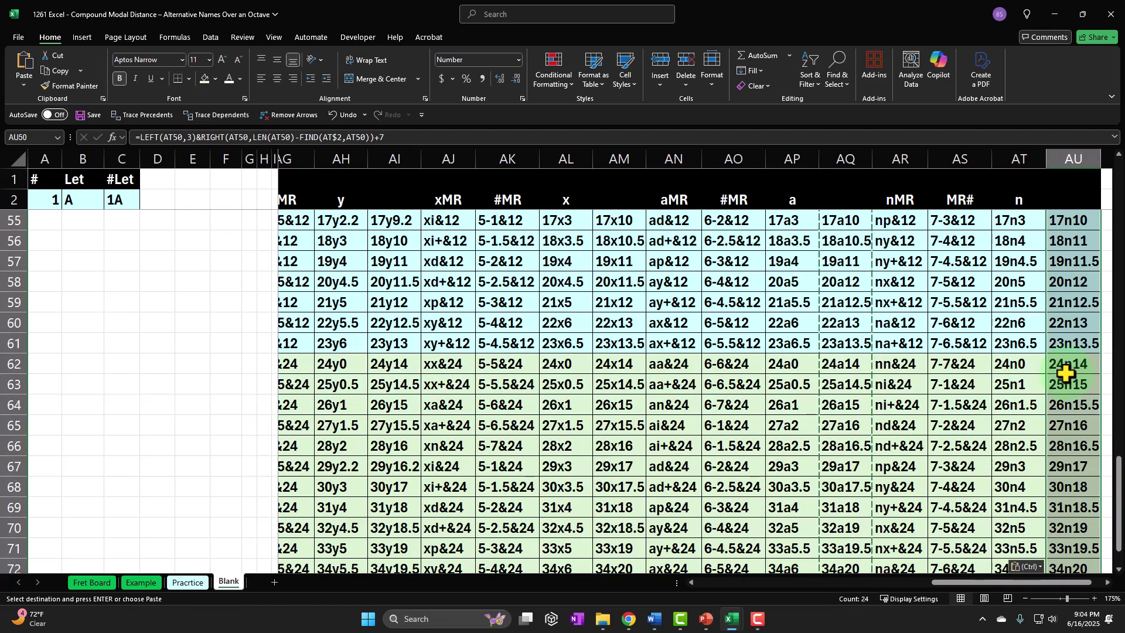
{"action": "left_click", "coordinate": [1066, 404]}
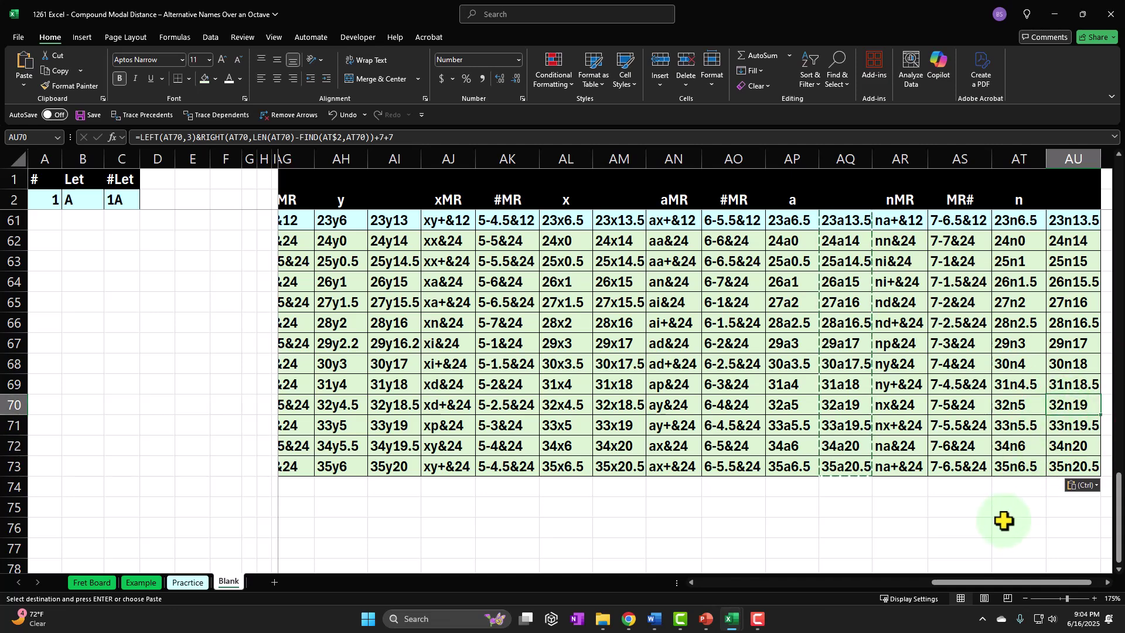
{"action": "key", "text": "Left"}
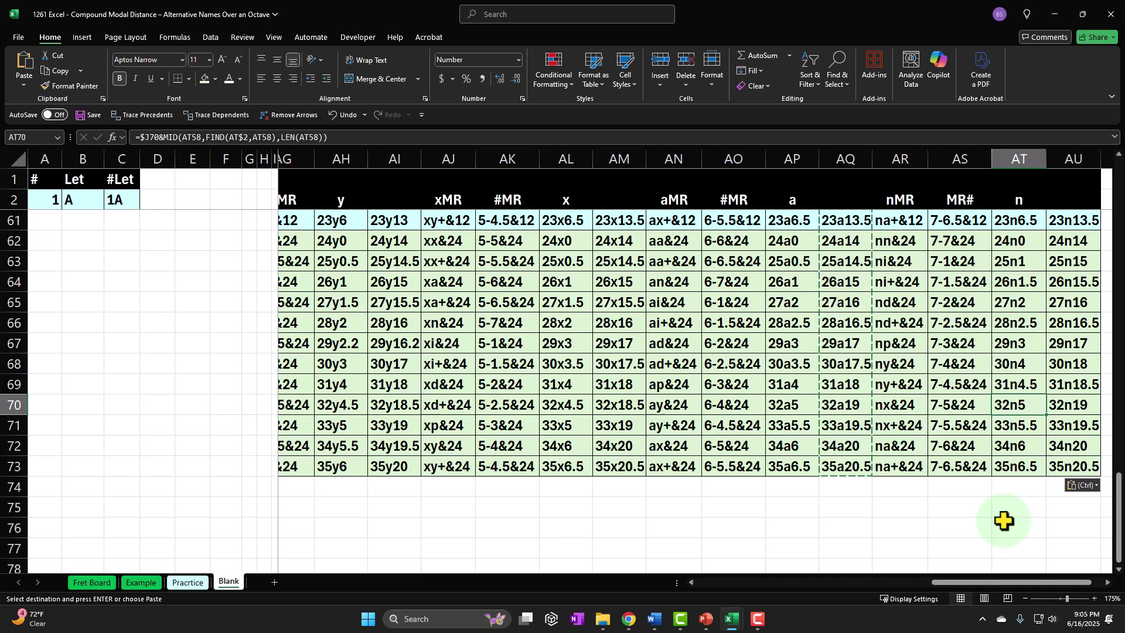
{"action": "key", "text": "Right"}
{"action": "key", "text": "Left"}
{"action": "key", "text": "Right"}
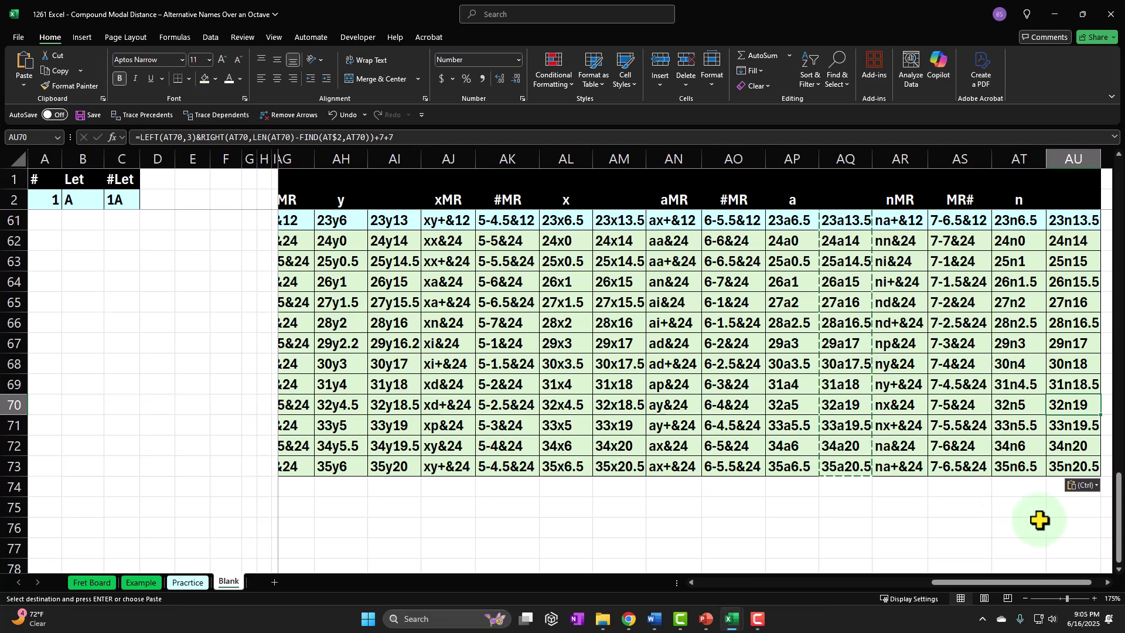
Center the Alt Octive heading in W1:W2 beside the i column.
{"action": "scroll", "coordinate": [1065, 417], "scroll_direction": "up", "scroll_amount": 18}
{"action": "scroll", "coordinate": [1010, 412], "scroll_direction": "up", "scroll_amount": 2}
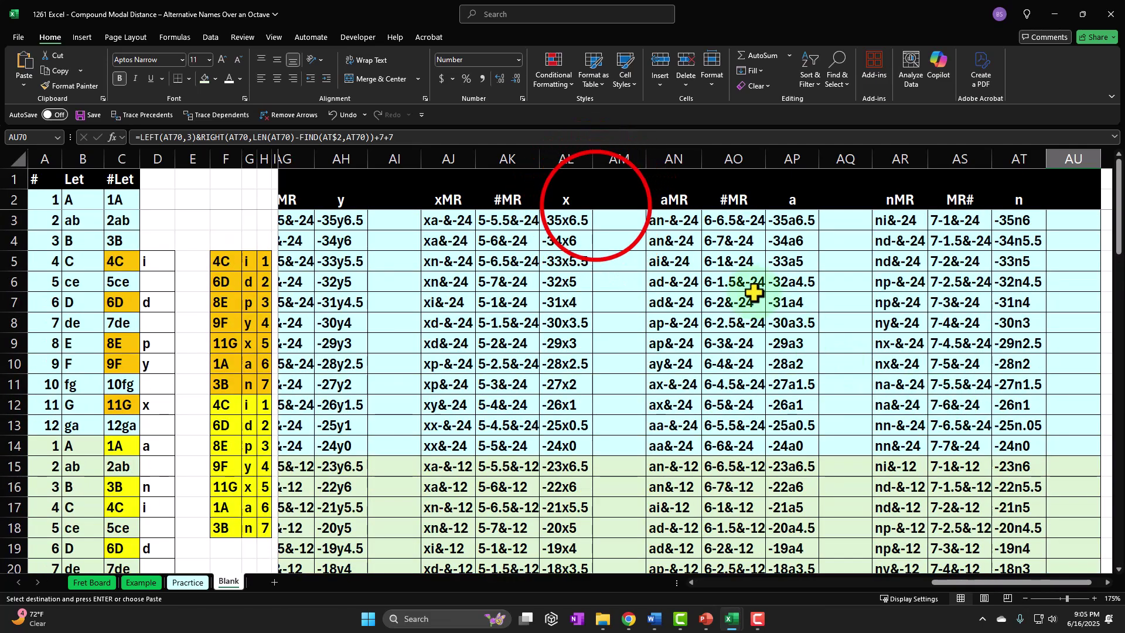
{"action": "left_click", "coordinate": [586, 201]}
{"action": "key", "text": "Left"}
{"action": "key", "text": "Left"}
{"action": "key", "text": "Left"}
{"action": "key", "text": "Left"}
{"action": "key", "text": "Left"}
{"action": "key", "text": "Left"}
{"action": "key", "text": "Left"}
{"action": "key", "text": "Left"}
{"action": "key", "text": "Left"}
{"action": "key", "text": "Left"}
{"action": "key", "text": "Left"}
{"action": "key", "text": "Left"}
{"action": "key", "text": "Left"}
{"action": "key", "text": "Left"}
{"action": "key", "text": "Left"}
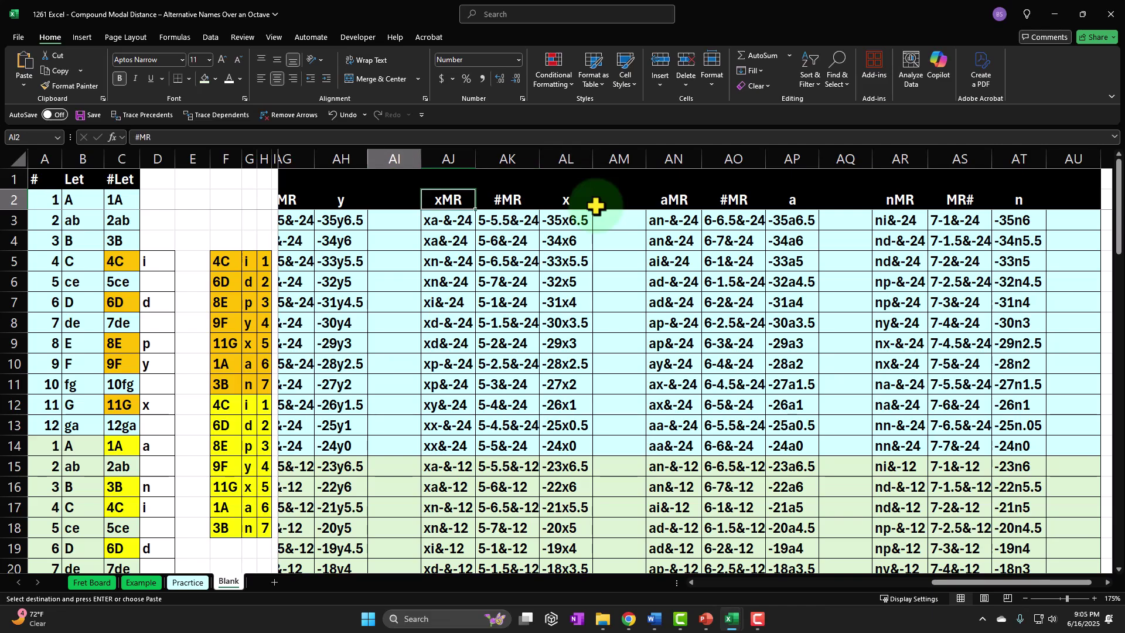
{"action": "key", "text": "Left"}
{"action": "key", "text": "Left"}
{"action": "key", "text": "Left"}
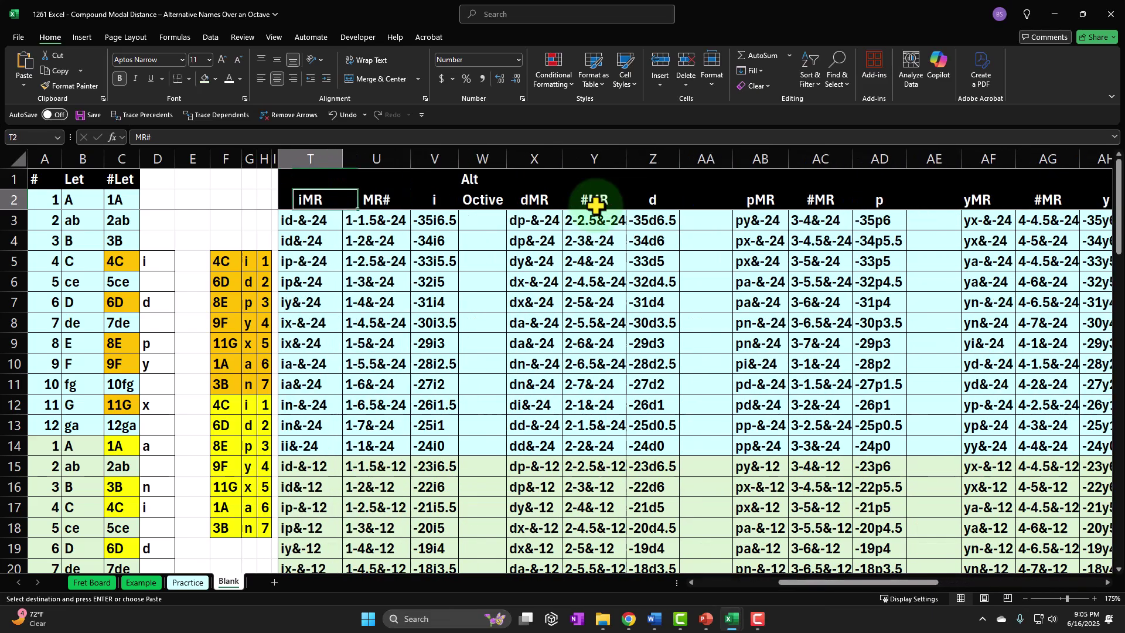
{"action": "left_click_drag", "start_coordinate": [472, 182], "coordinate": [482, 198]}
{"action": "left_click", "coordinate": [277, 75]}
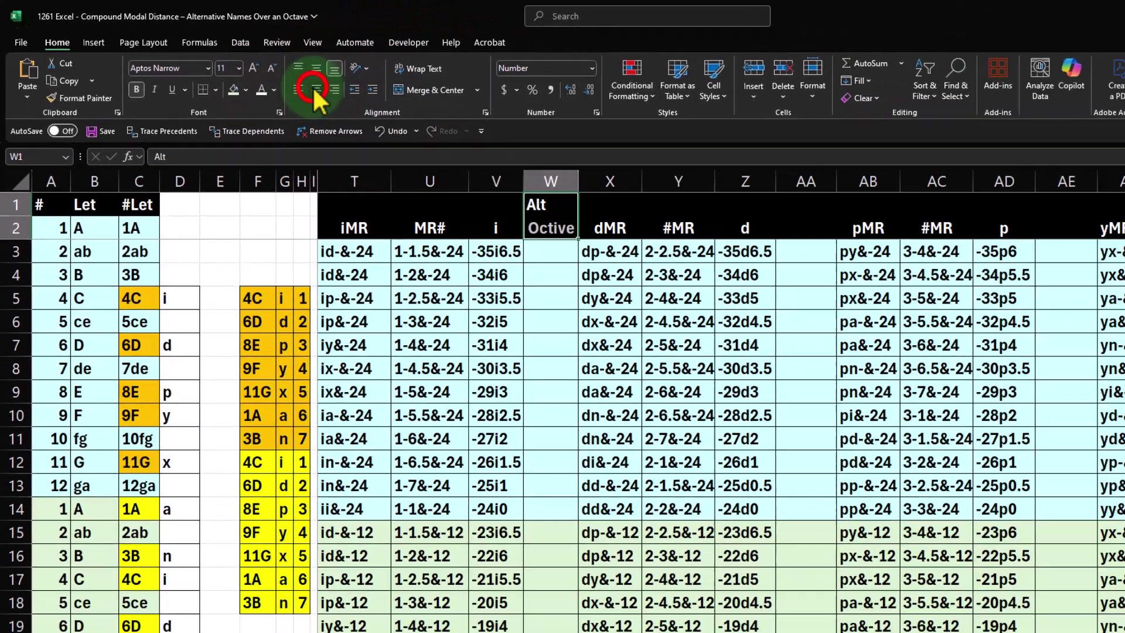
Copy the Alt Octive heading from W1:W2 to the columns beside d and p, starting at AA1 and AE1.
{"action": "key", "text": "ctrl+c"}
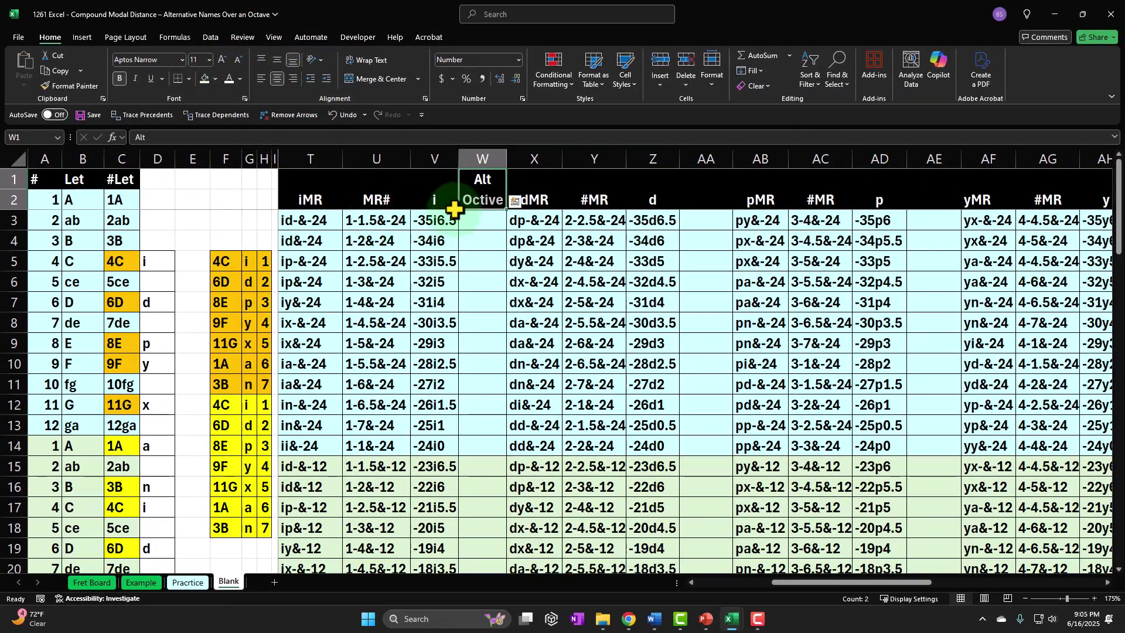
{"action": "left_click", "coordinate": [697, 178]}
{"action": "key", "text": "ctrl+v"}
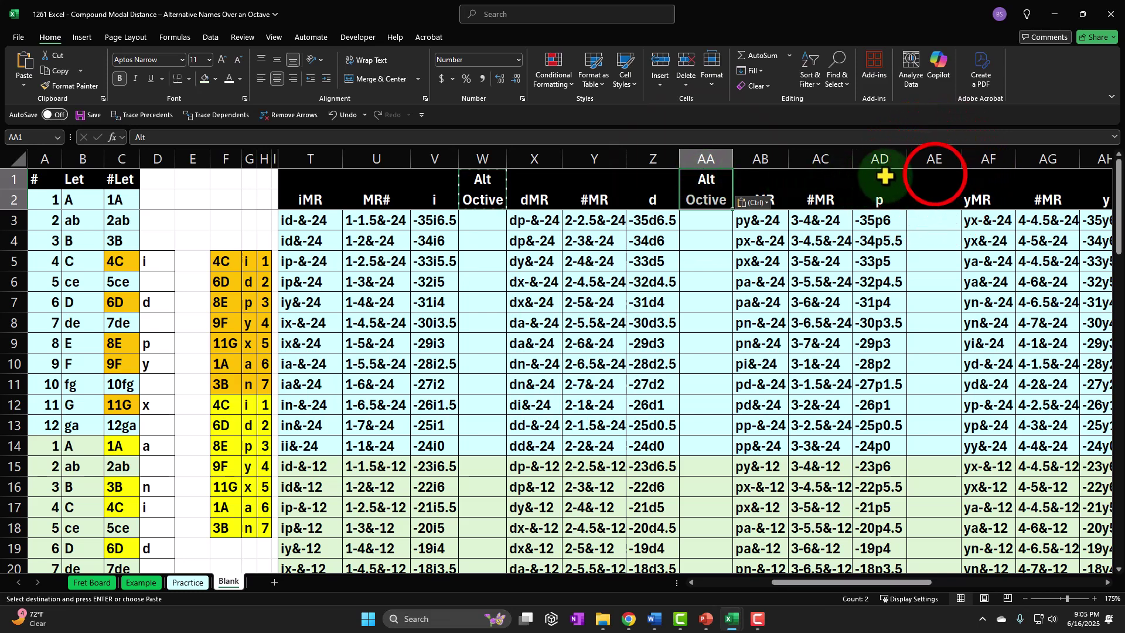
{"action": "left_click", "coordinate": [934, 175]}
{"action": "key", "text": "ctrl+v"}
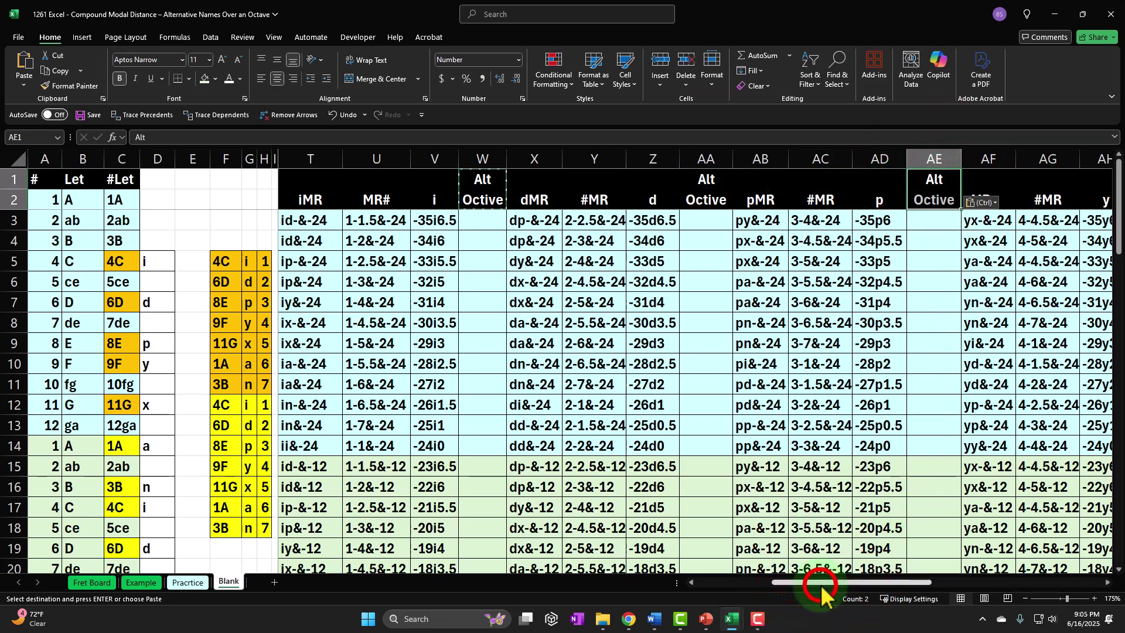
Paste the Alt Octive heading above the columns beside y, x, a and n, at AI1, AM1, AQ1 and AU1.
{"action": "left_click_drag", "start_coordinate": [821, 585], "coordinate": [1019, 585]}
{"action": "left_click", "coordinate": [694, 178]}
{"action": "key", "text": "ctrl+v"}
{"action": "left_click", "coordinate": [576, 182]}
{"action": "key", "text": "ctrl+v"}
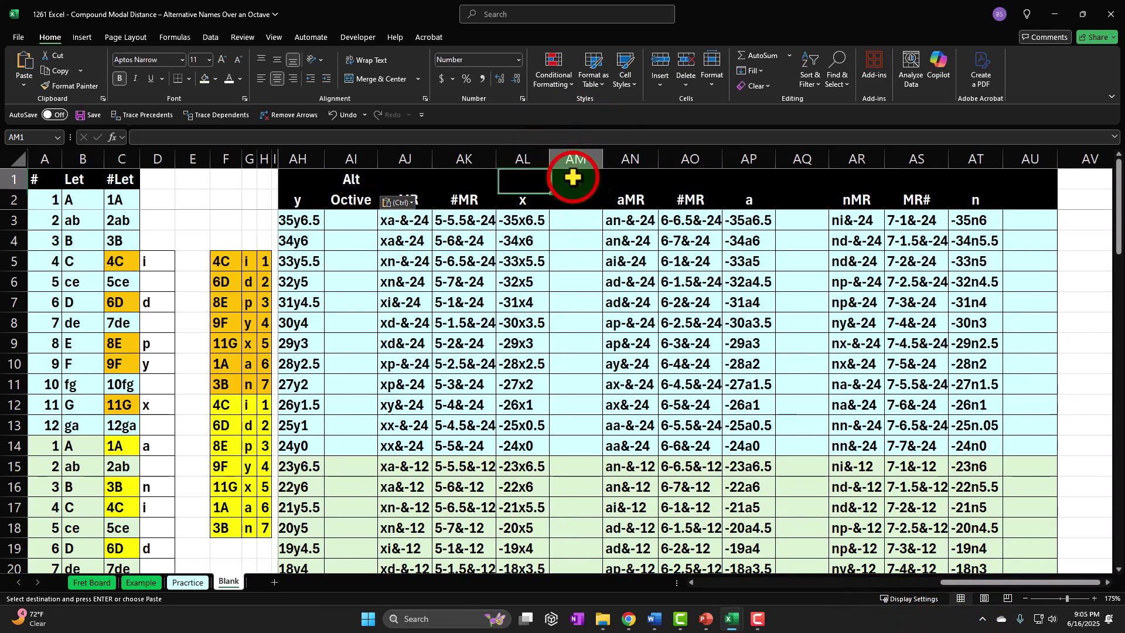
{"action": "left_click", "coordinate": [803, 182]}
{"action": "key", "text": "ctrl+v"}
{"action": "left_click", "coordinate": [1026, 178]}
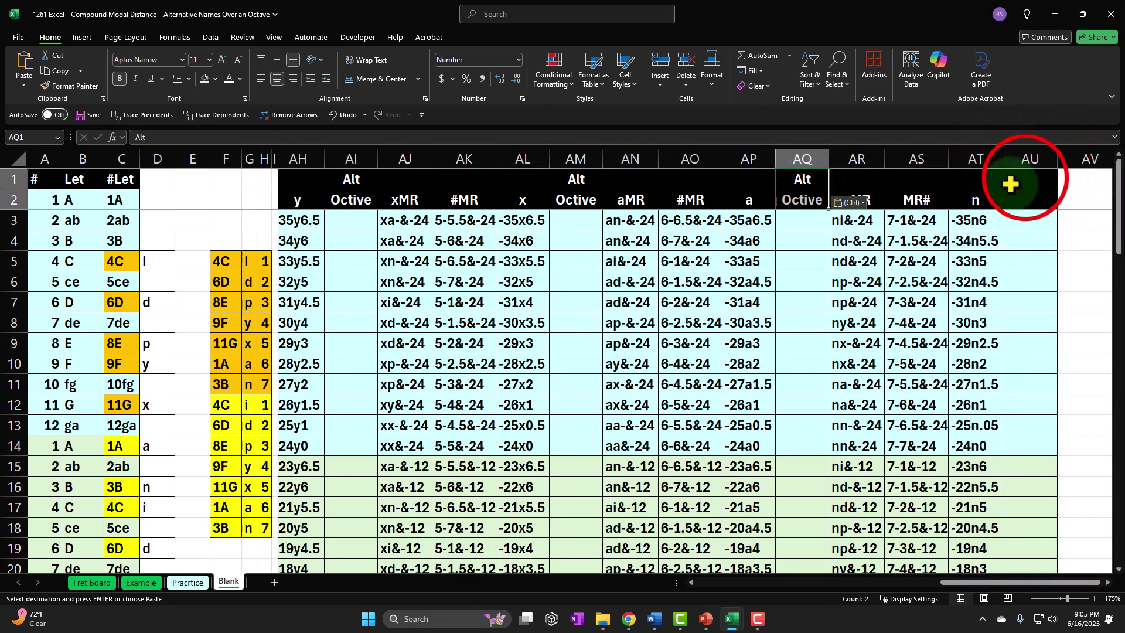
{"action": "key", "text": "ctrl+v"}
Review the finished Alt Octive columns down the sheet and the Half & Ab interval names around row 39.
{"action": "scroll", "coordinate": [1034, 269], "scroll_direction": "down", "scroll_amount": 8}
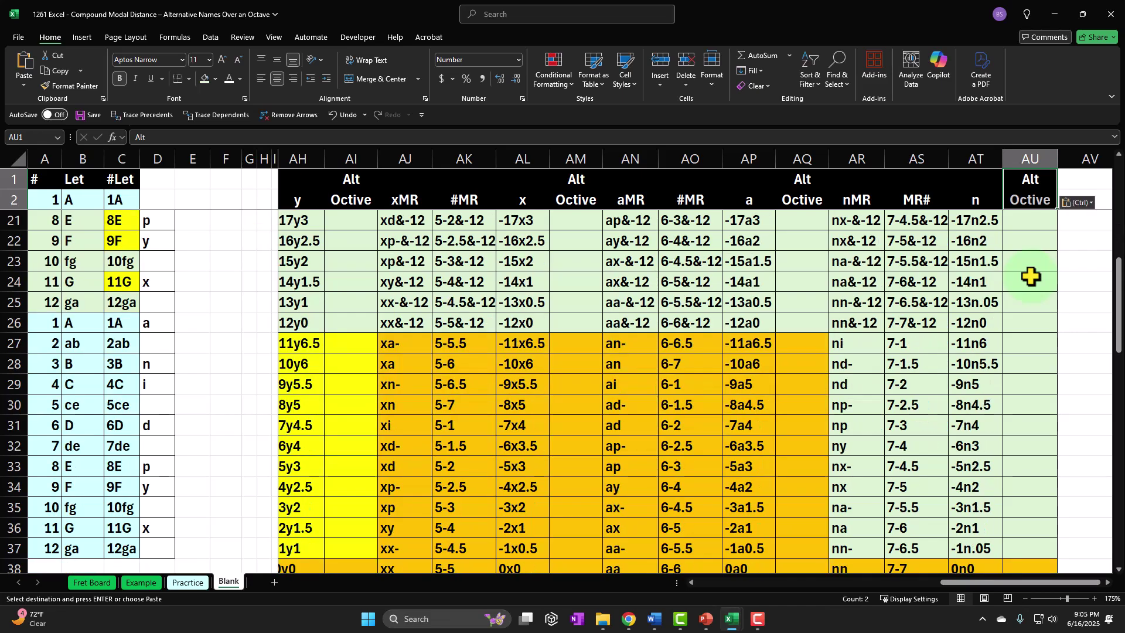
{"action": "scroll", "coordinate": [1032, 275], "scroll_direction": "down", "scroll_amount": 11}
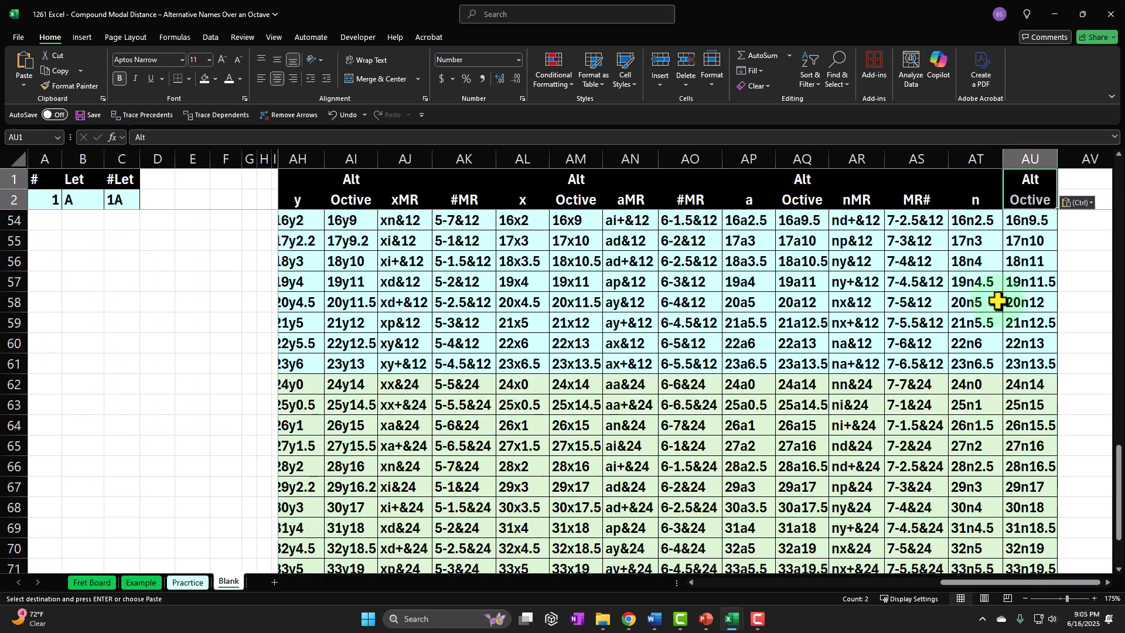
{"action": "scroll", "coordinate": [703, 360], "scroll_direction": "up", "scroll_amount": 8}
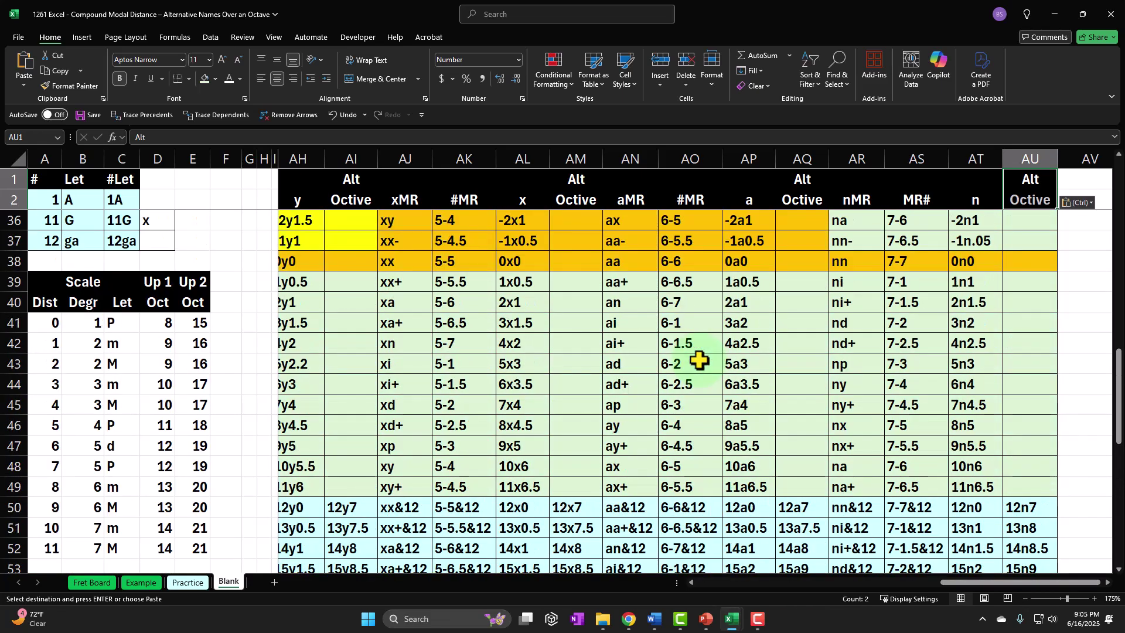
{"action": "left_click_drag", "start_coordinate": [1017, 582], "coordinate": [602, 627]}
{"action": "scroll", "coordinate": [467, 473], "scroll_direction": "up", "scroll_amount": 8}
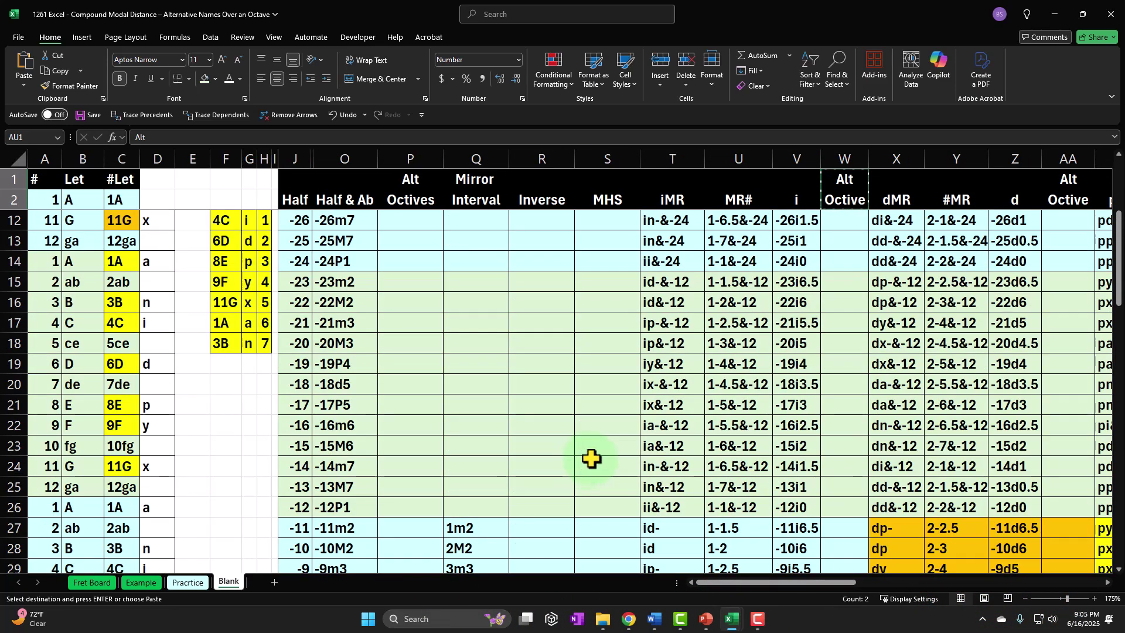
{"action": "scroll", "coordinate": [594, 461], "scroll_direction": "down", "scroll_amount": 2}
{"action": "scroll", "coordinate": [599, 461], "scroll_direction": "down", "scroll_amount": 3}
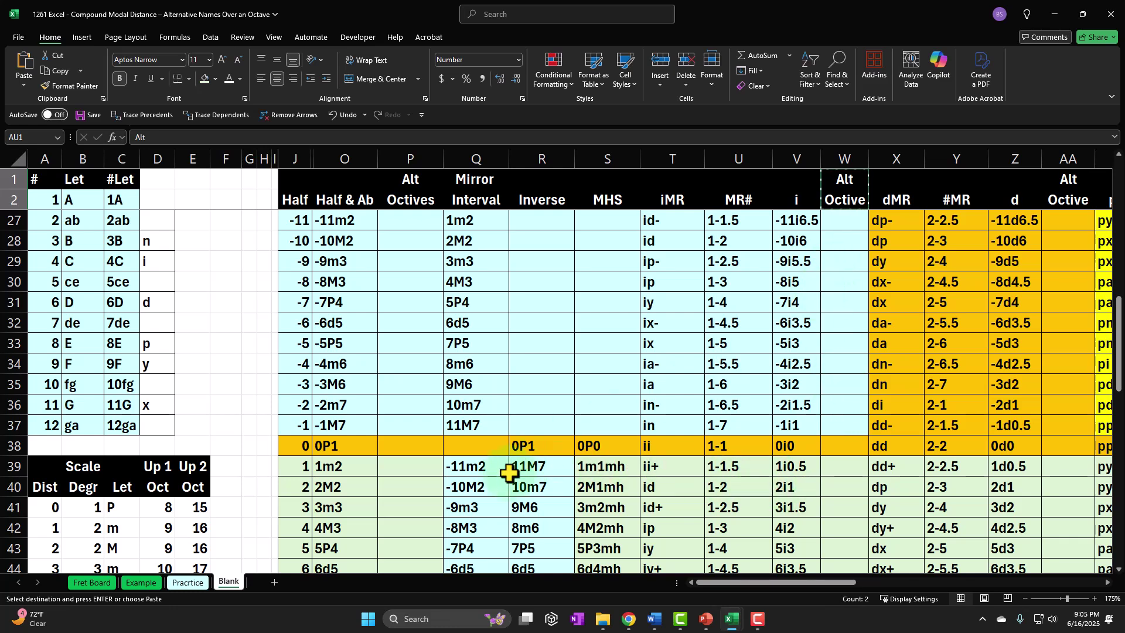
{"action": "left_click", "coordinate": [359, 469]}
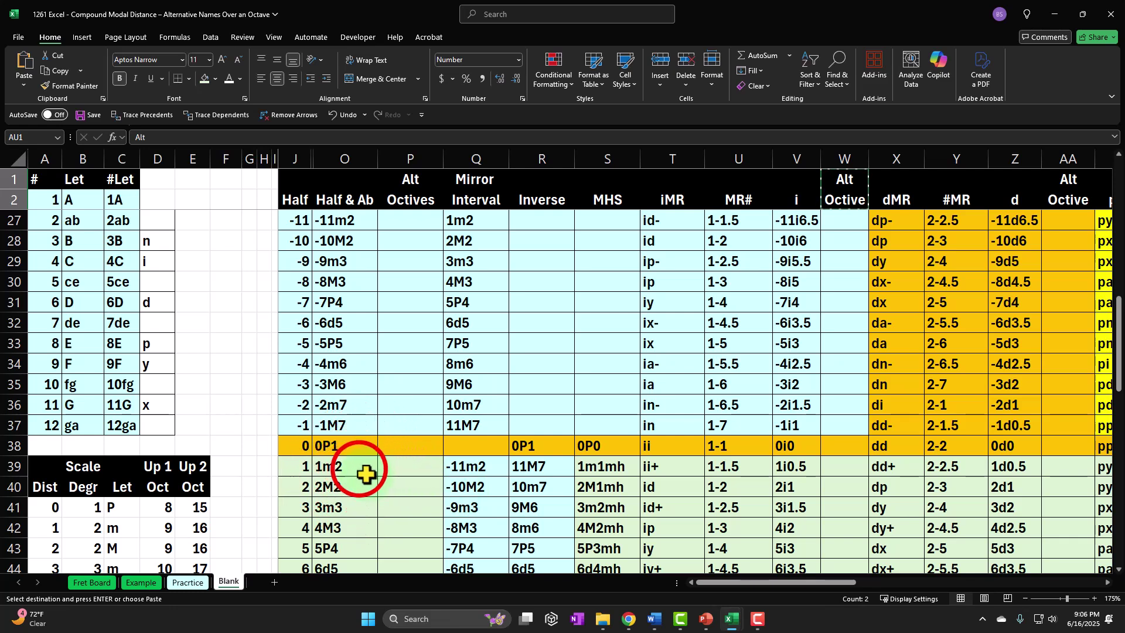